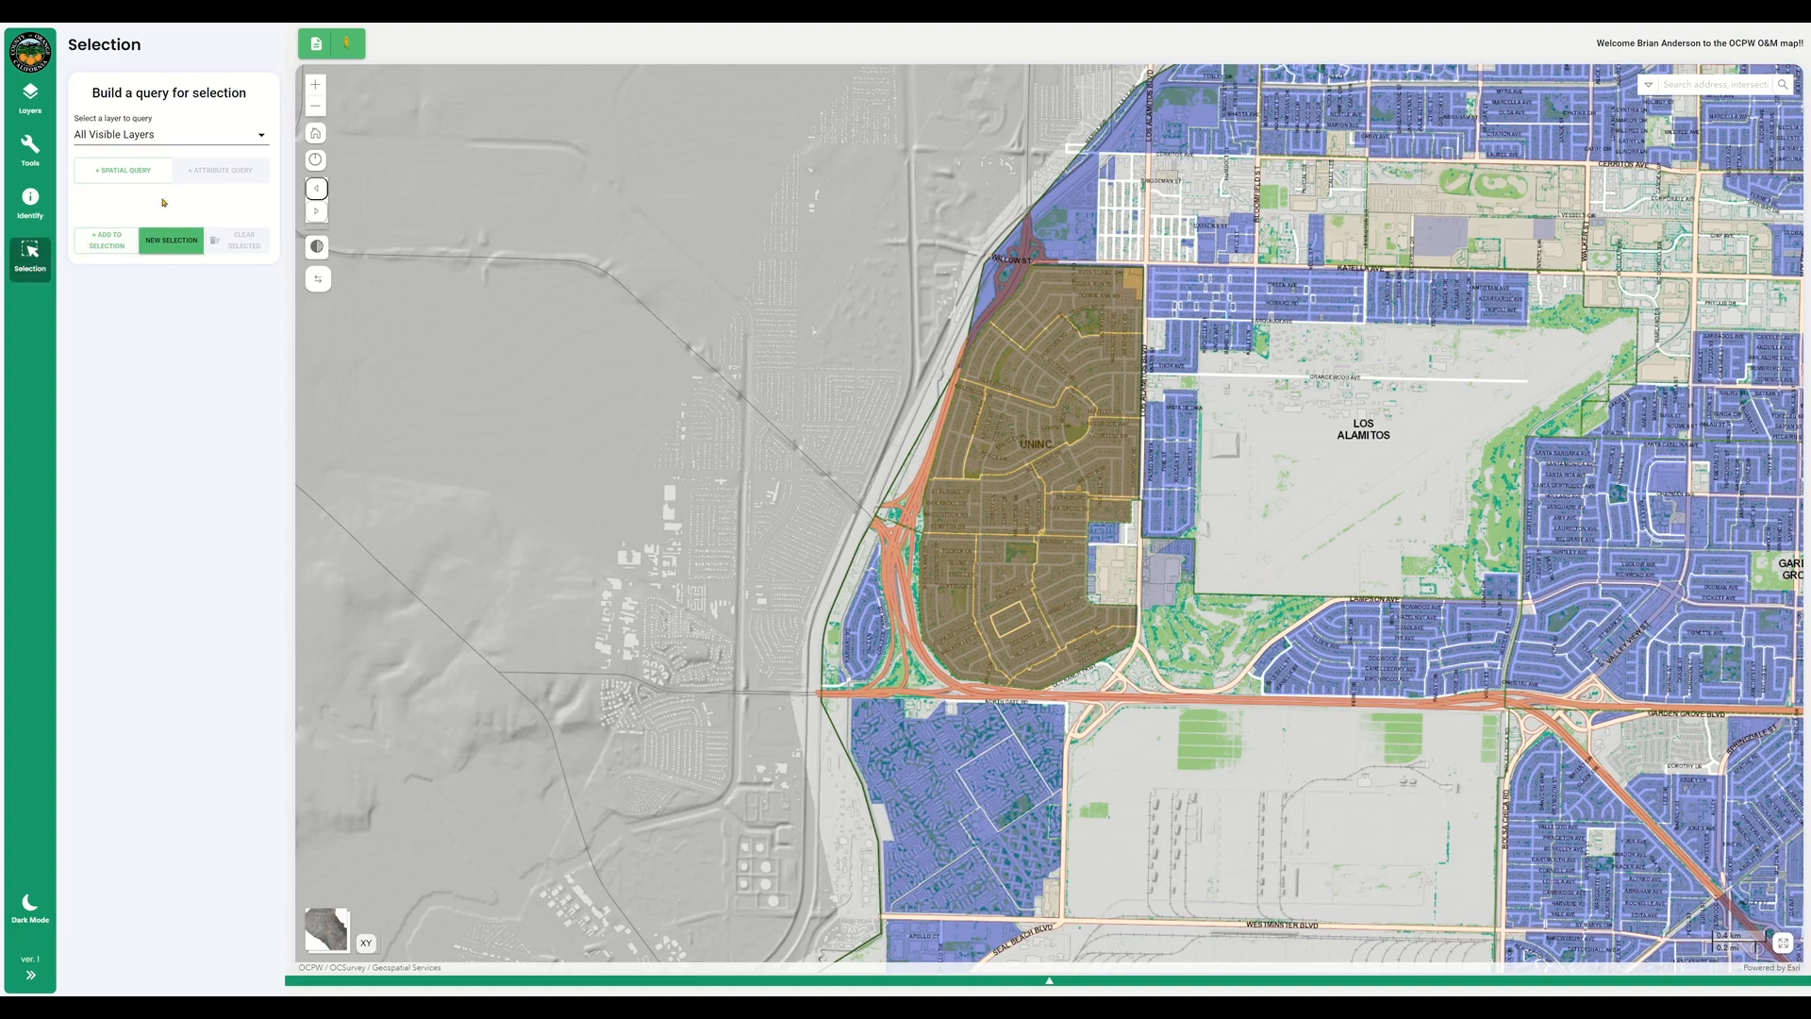
Choose All Visible Layers as the query target and turn on the Channel Inspections and Road Inspections layers.
left_click(173, 144)
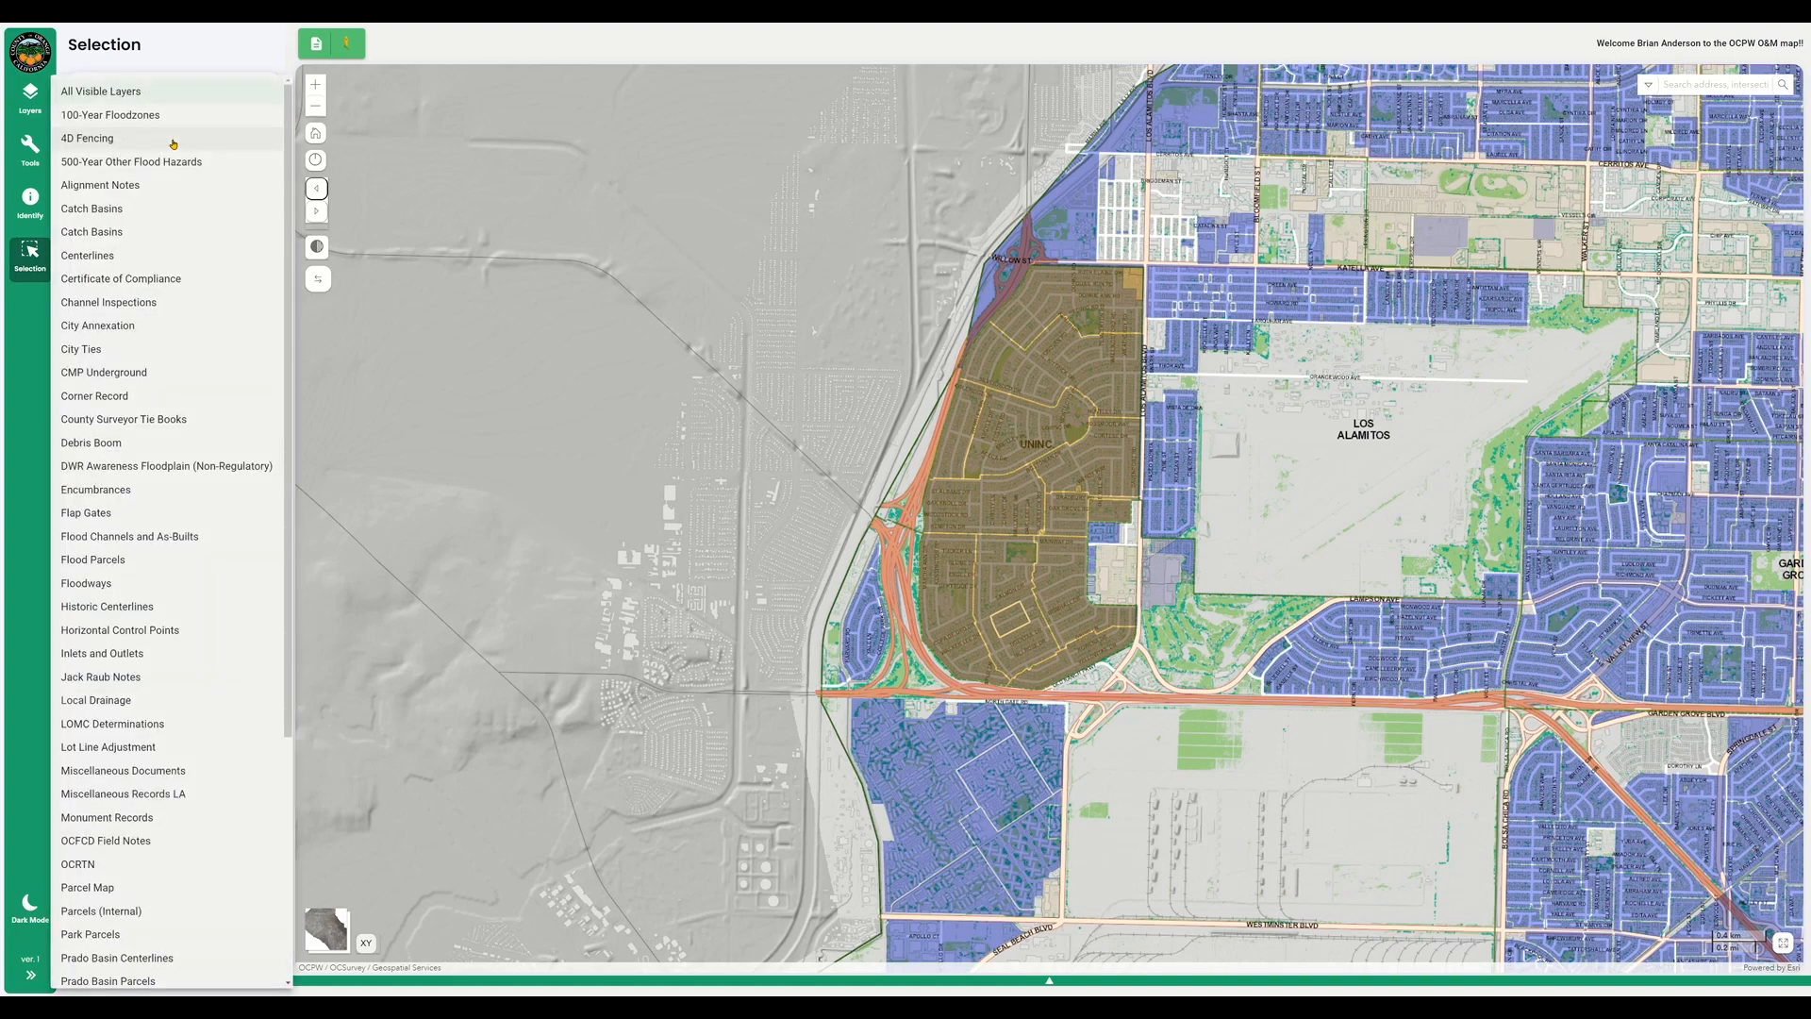
left_click(139, 94)
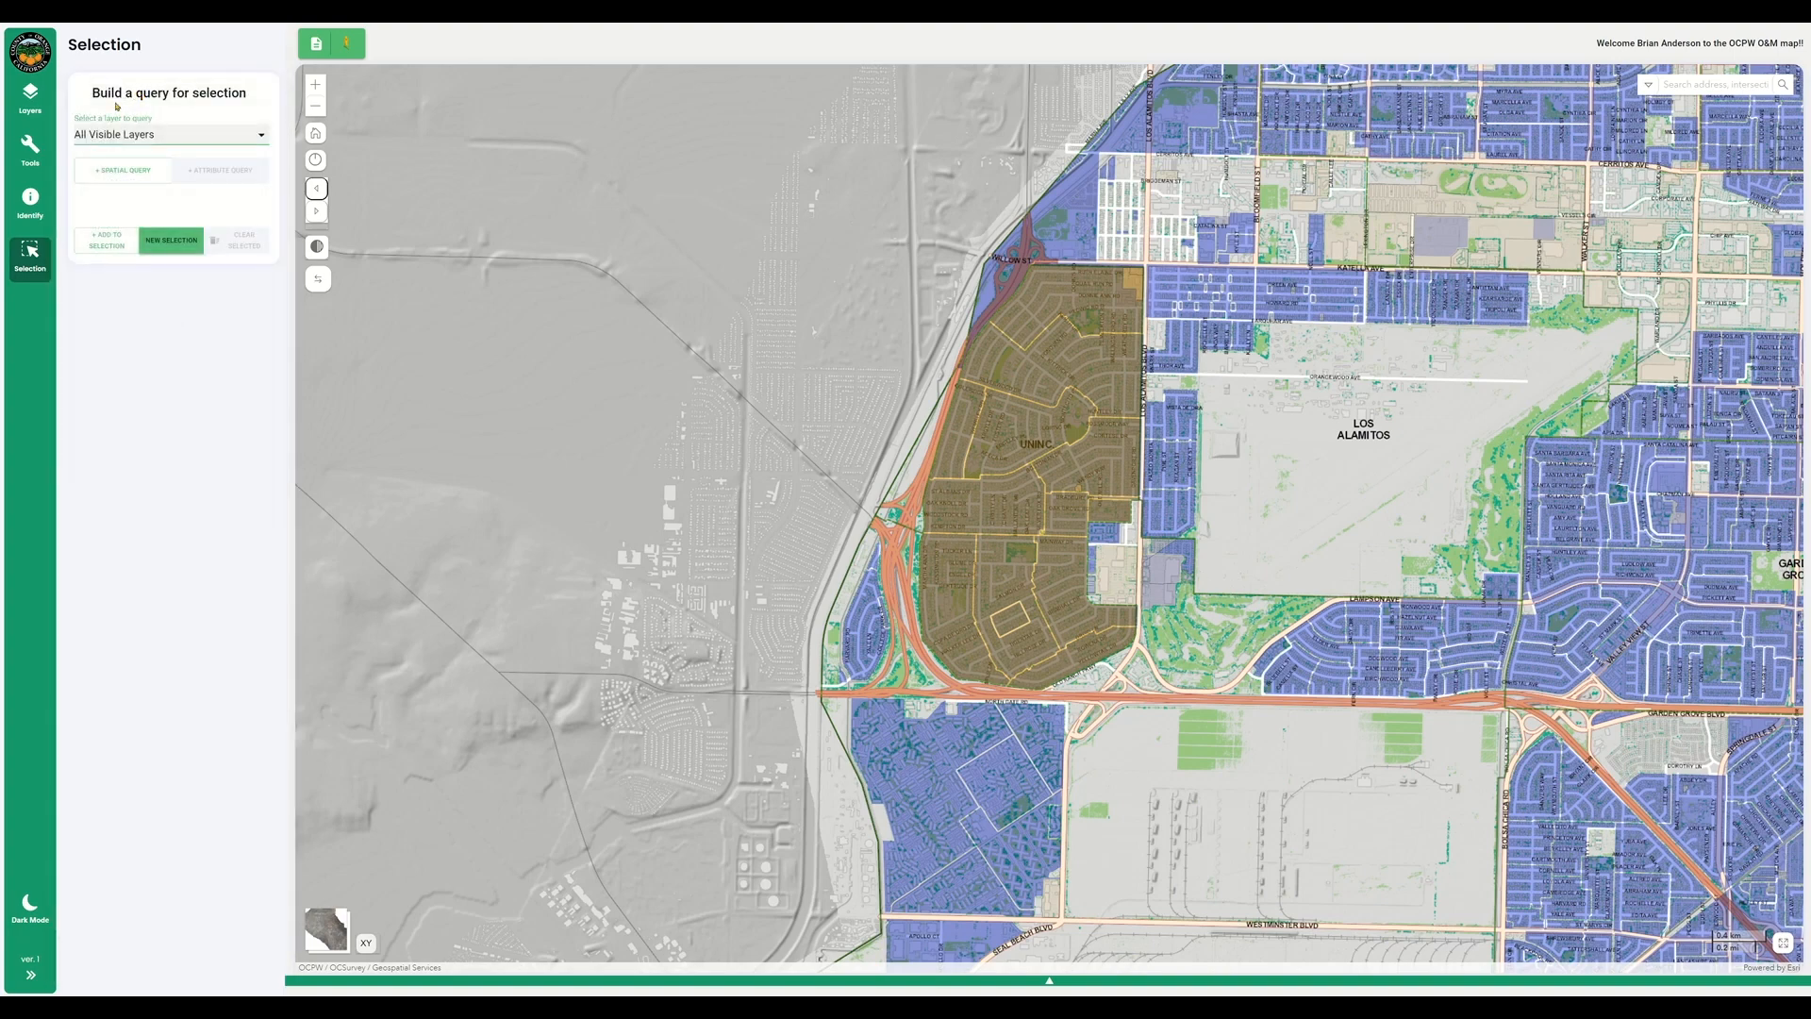
left_click(30, 97)
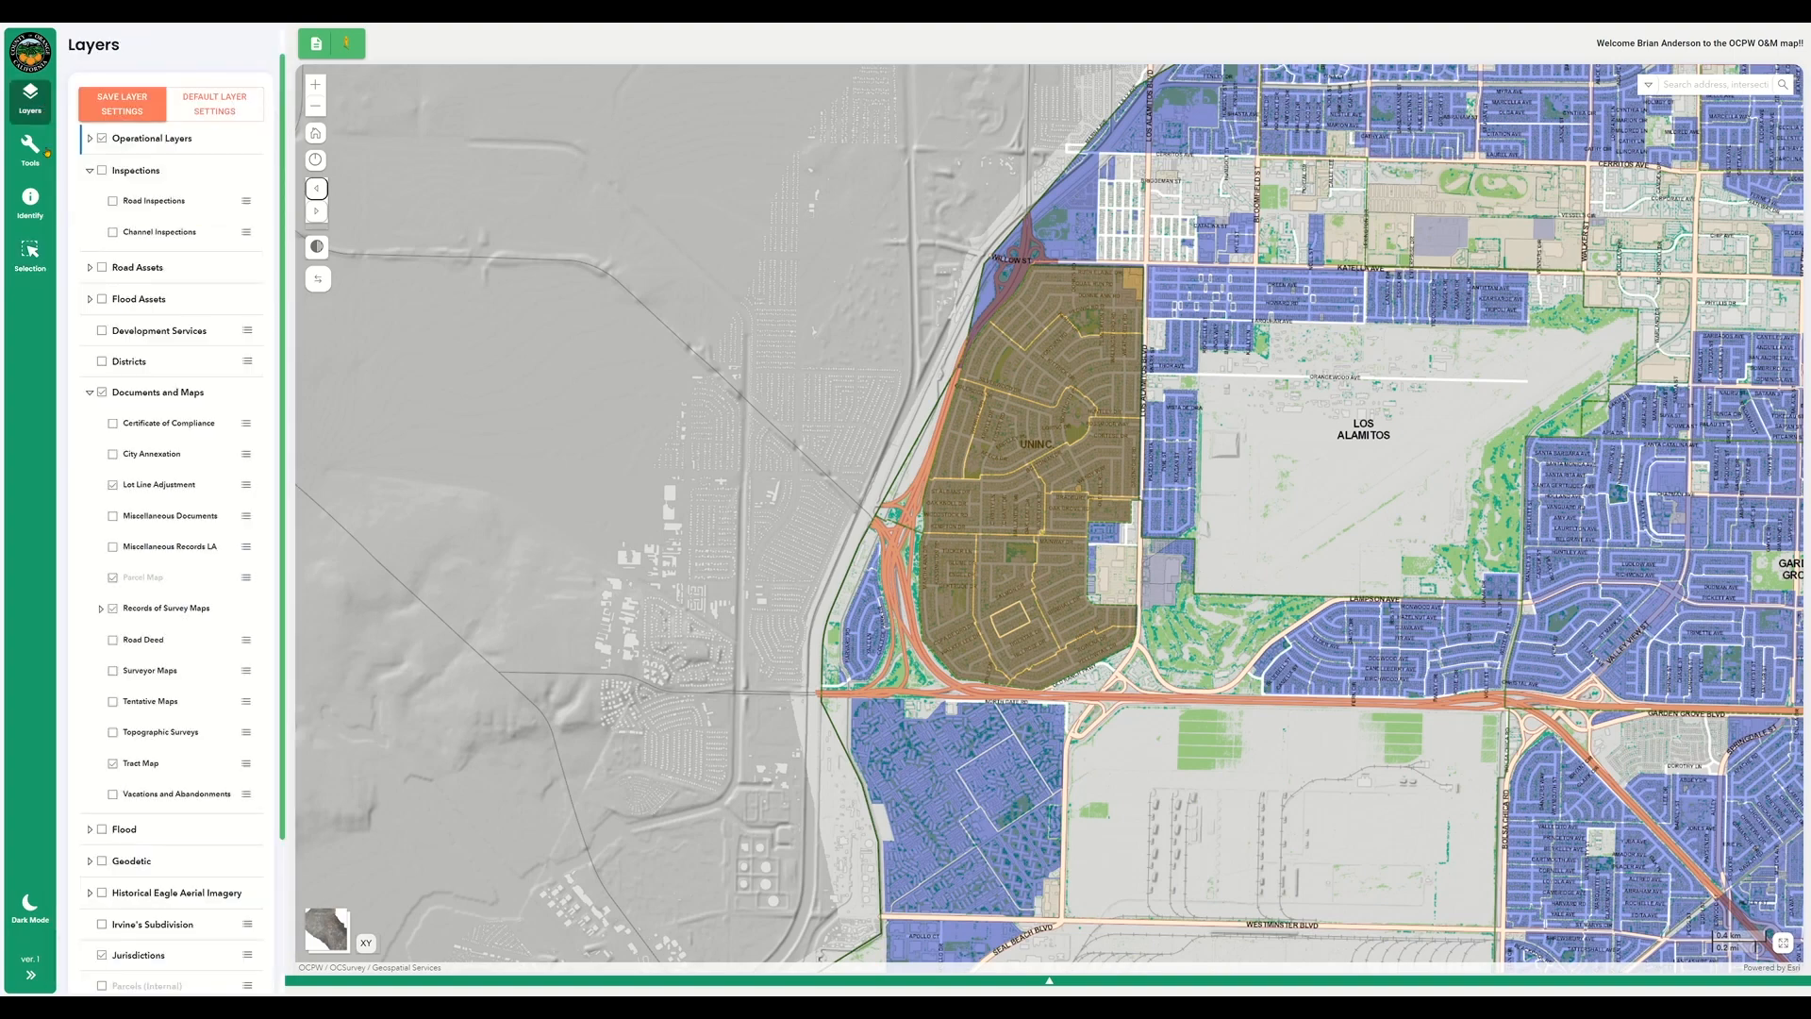
left_click(113, 232)
left_click(114, 201)
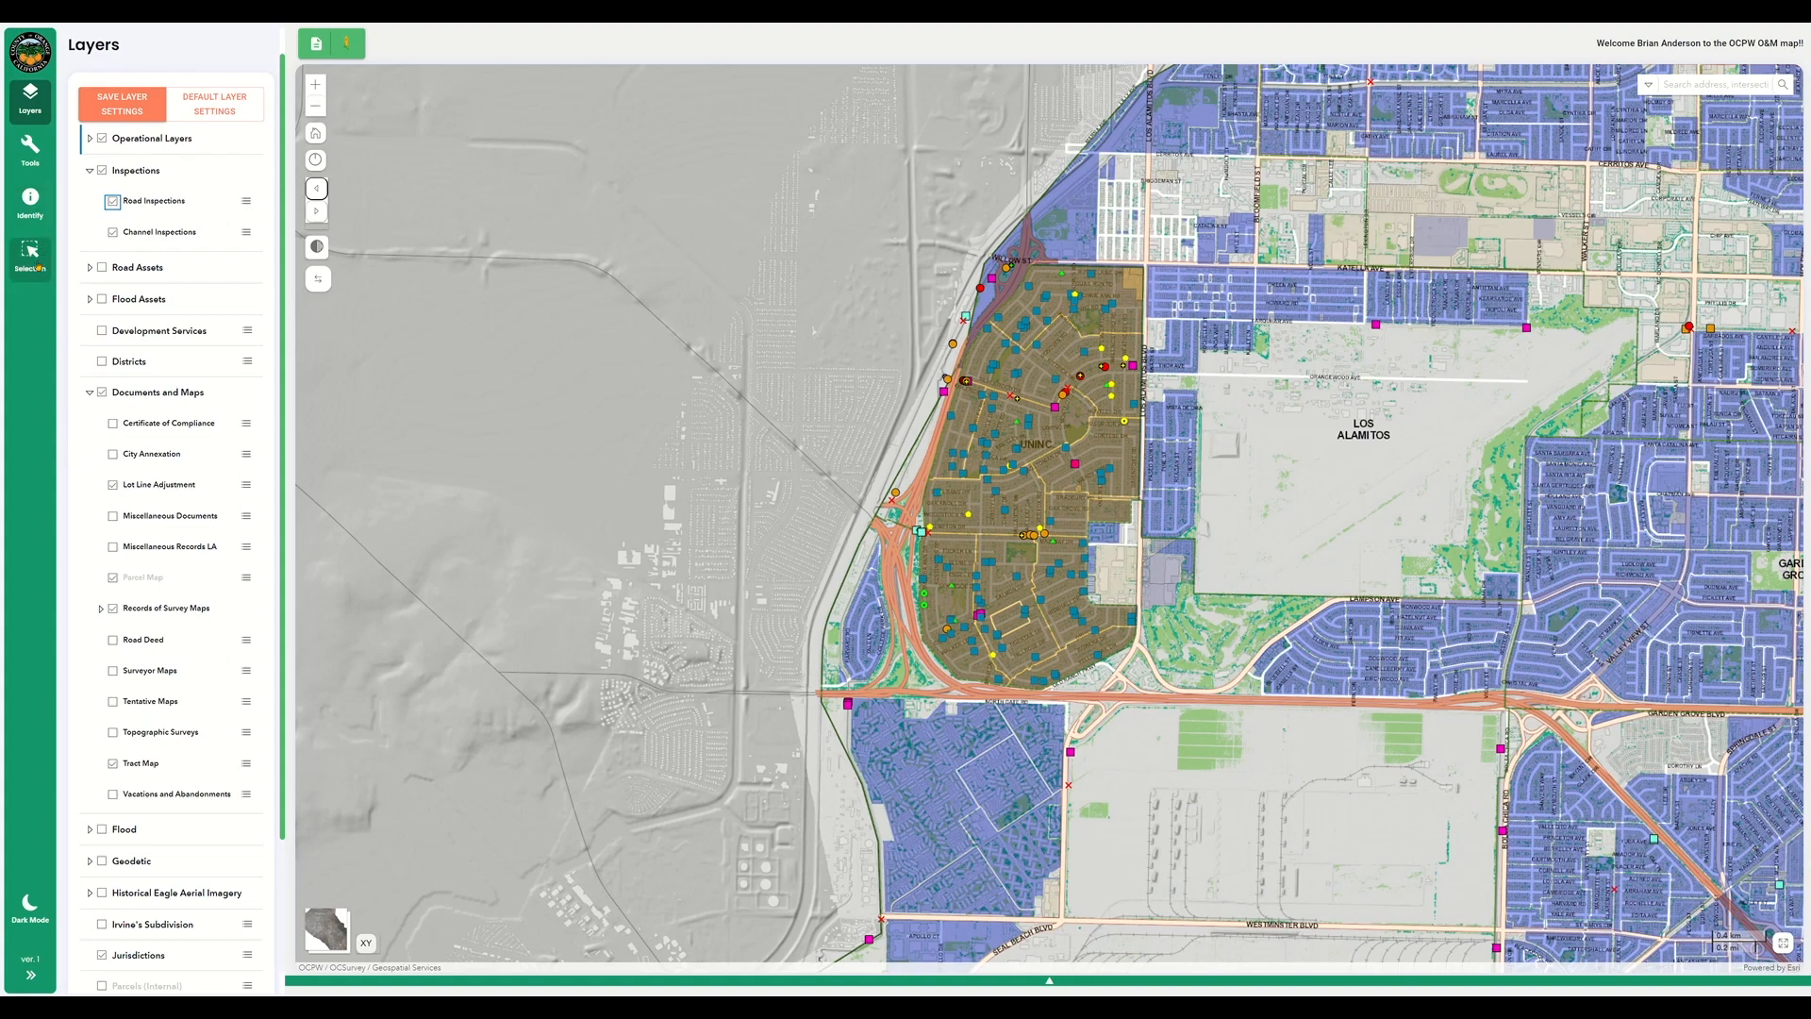
Draw a circular spatial query around the unincorporated neighborhood west of Los Alamitos and run it as a new selection.
left_click(30, 253)
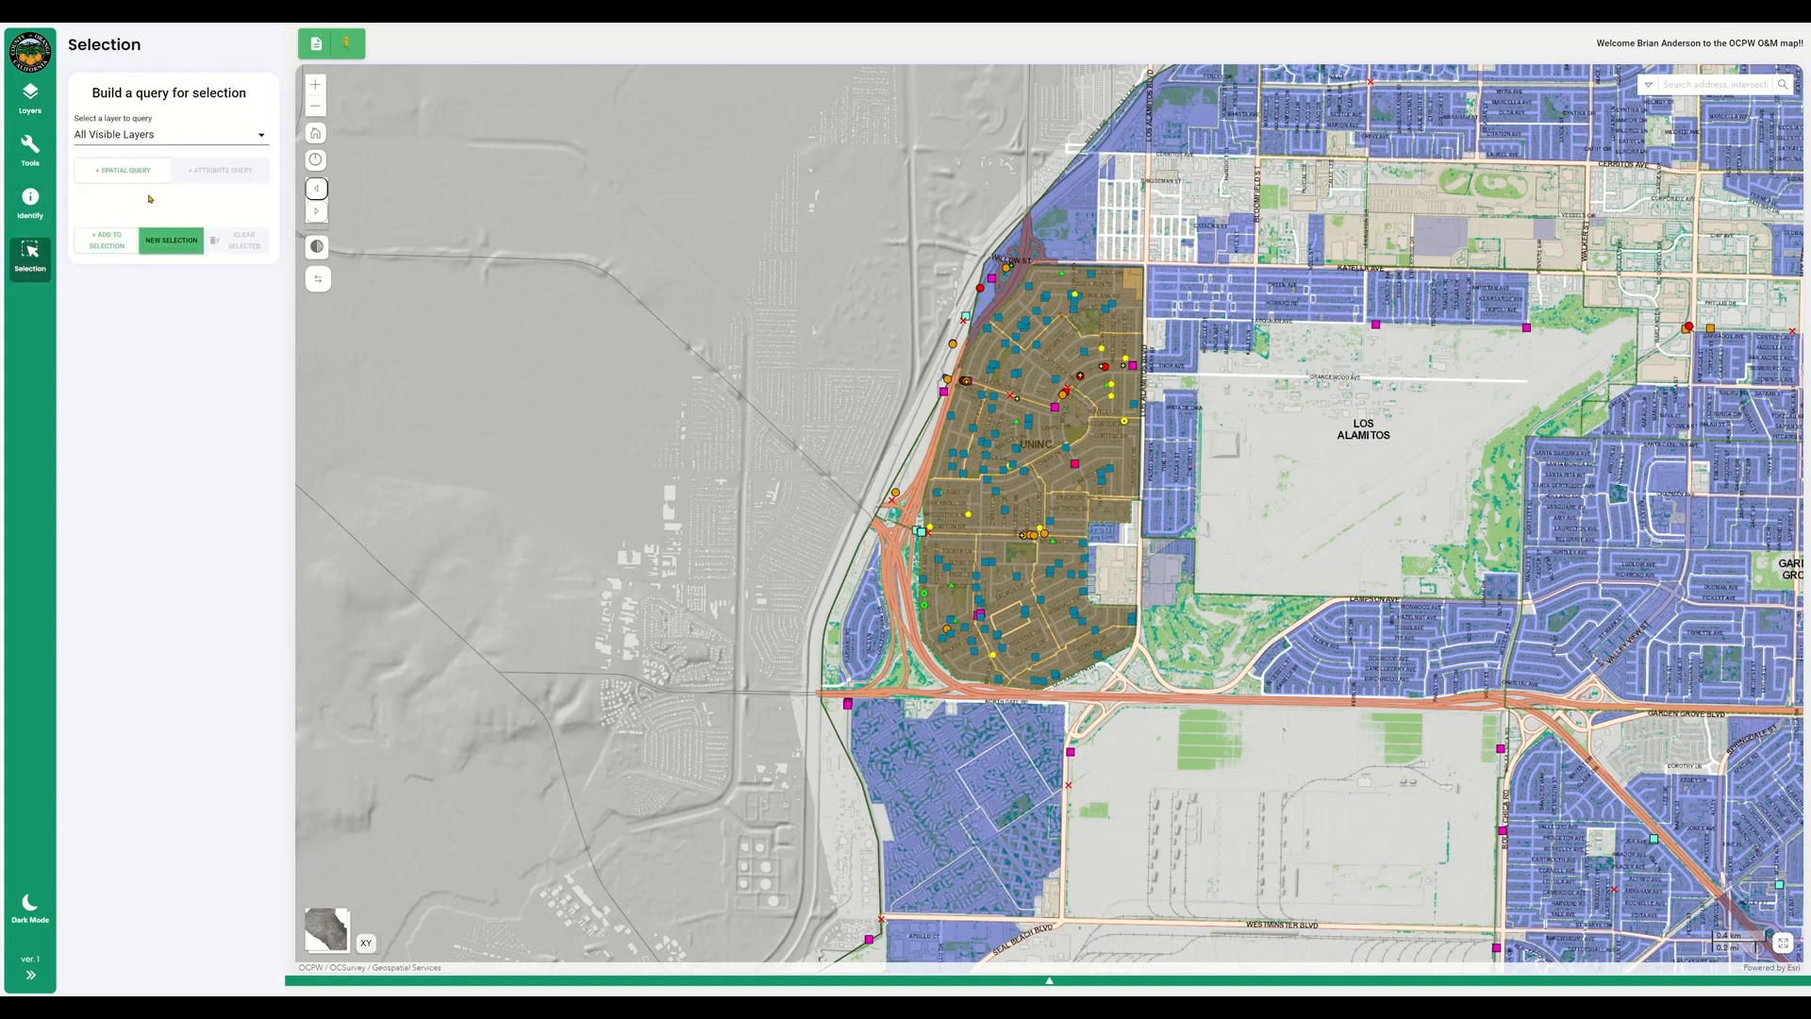
left_click(145, 179)
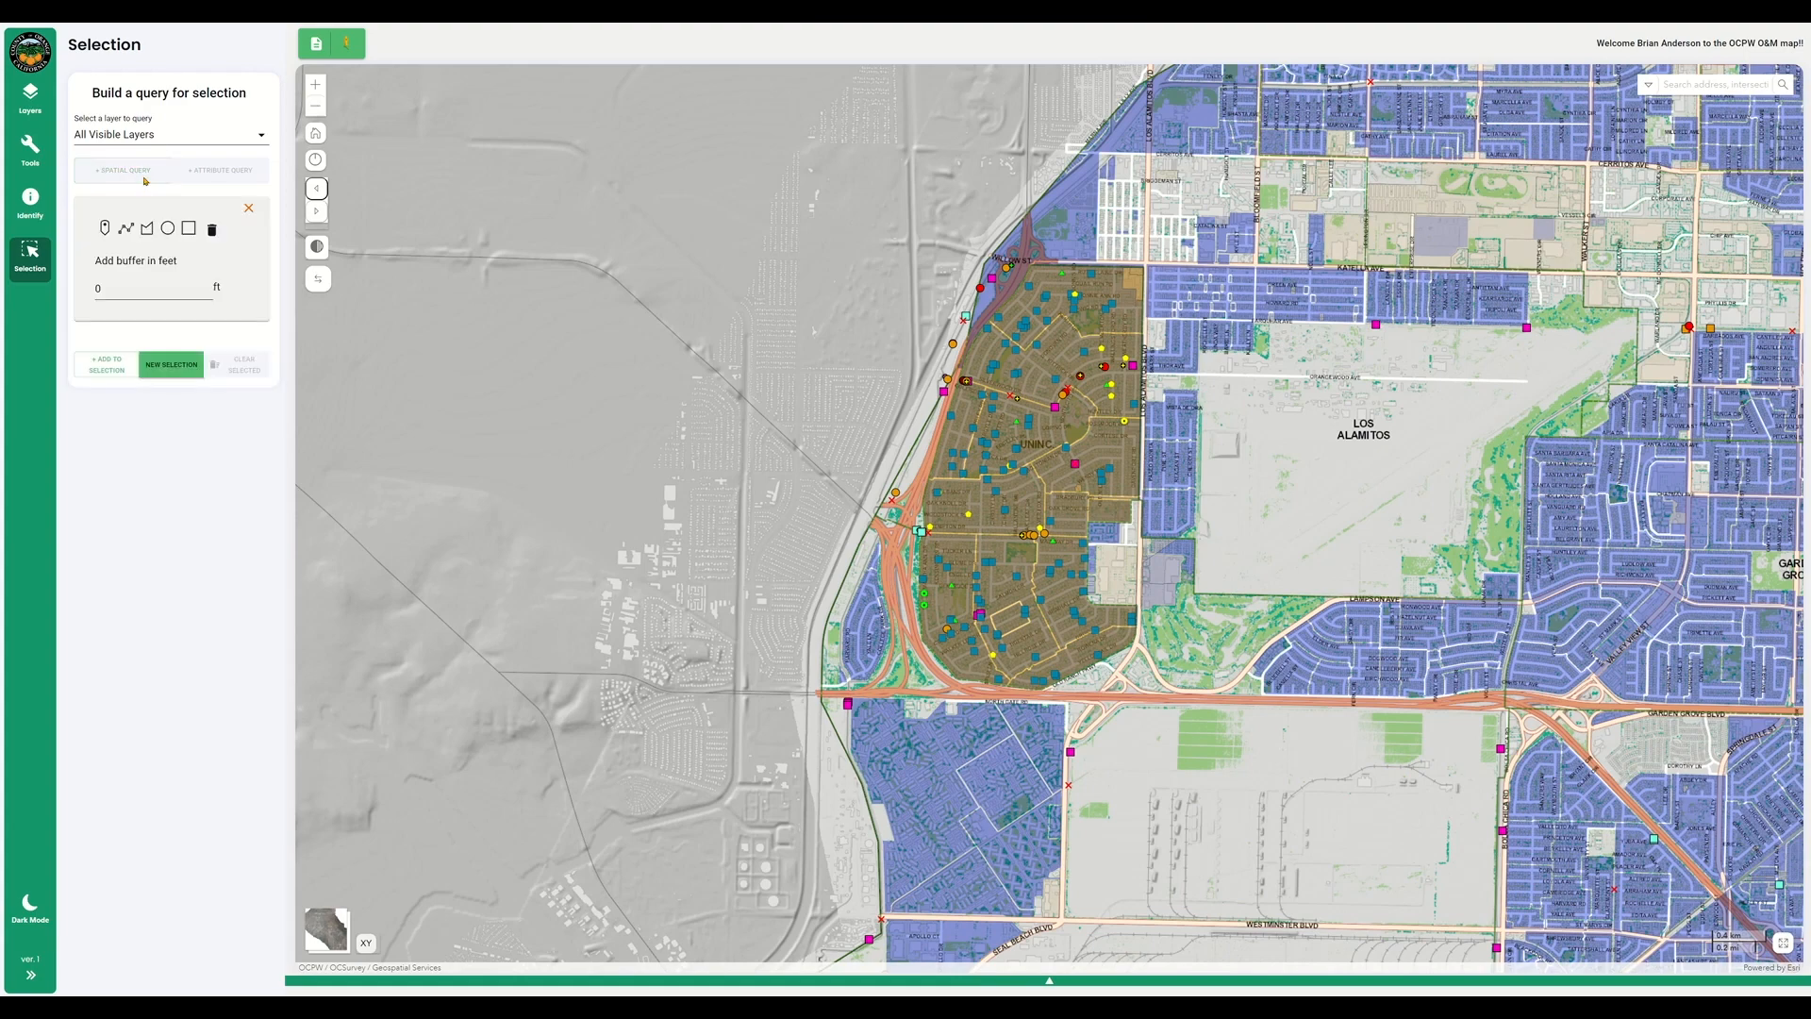
left_click(168, 230)
left_click_drag(1032, 461, 1006, 700)
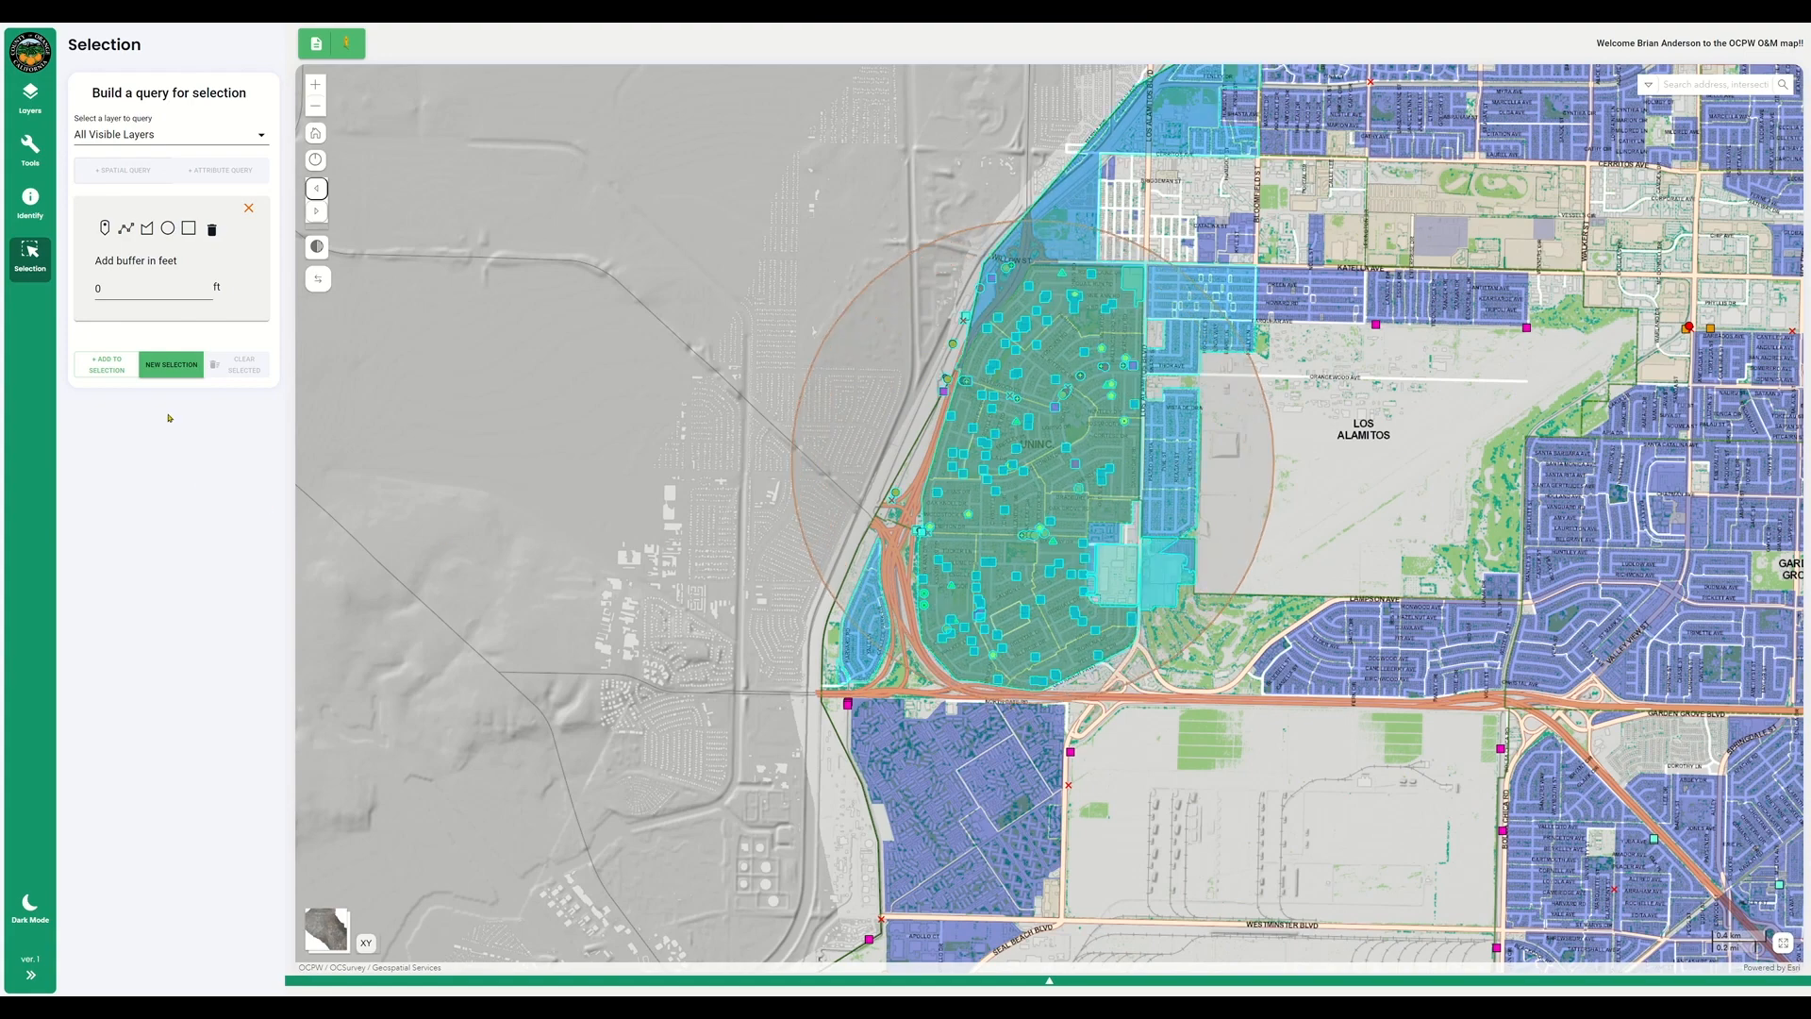
left_click(169, 368)
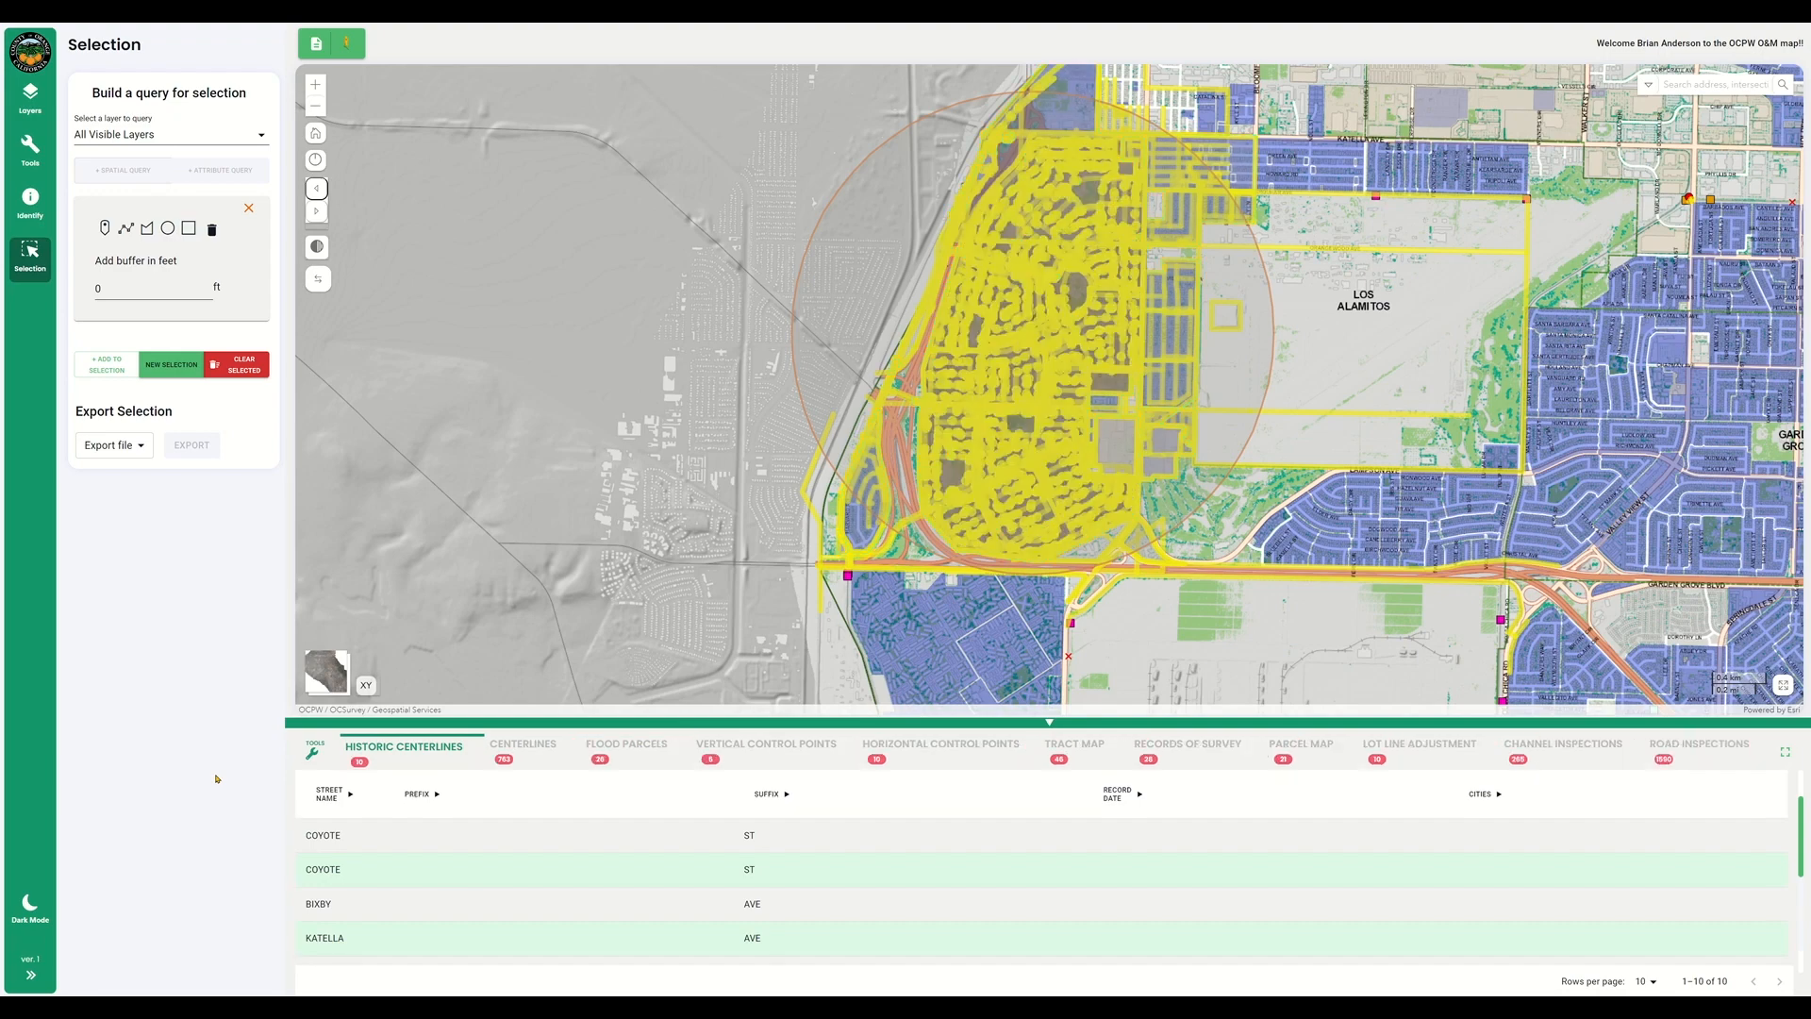
Look through the Flood Parcels, Horizontal Control Points, Tract Map and Lot Line Adjustment results of the selection.
left_click(626, 748)
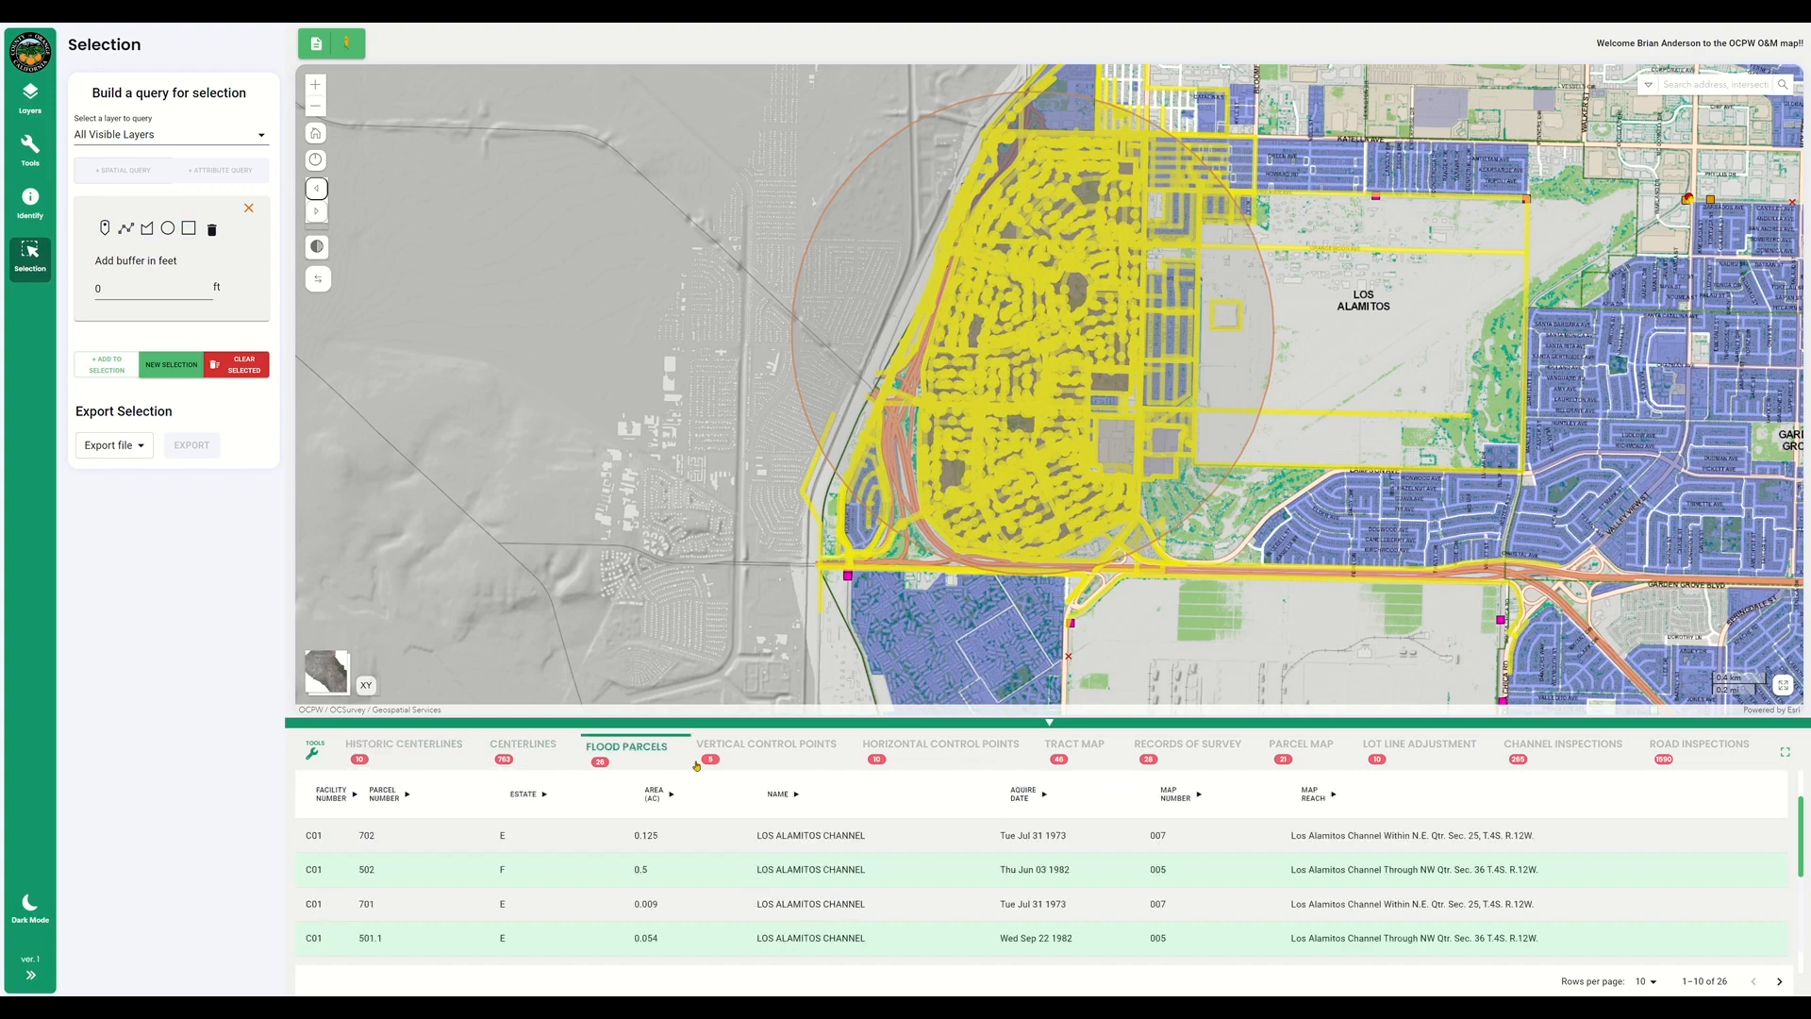
left_click(910, 750)
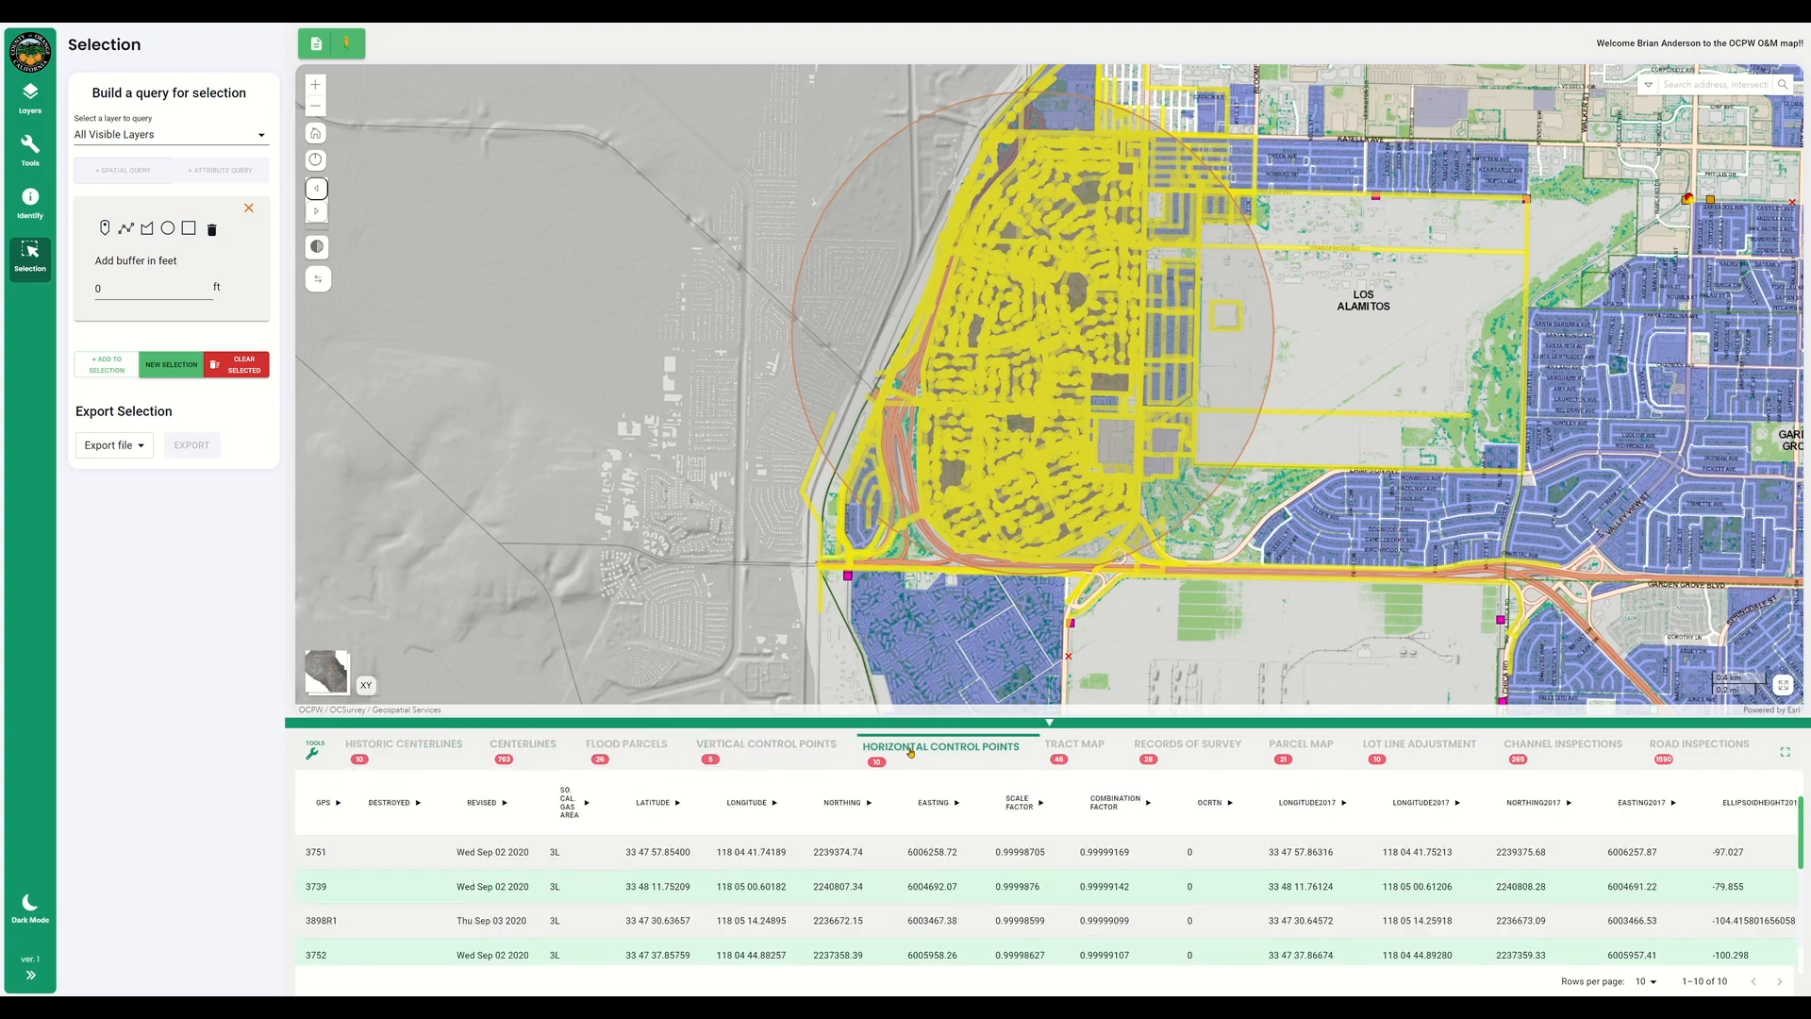
left_click(1097, 756)
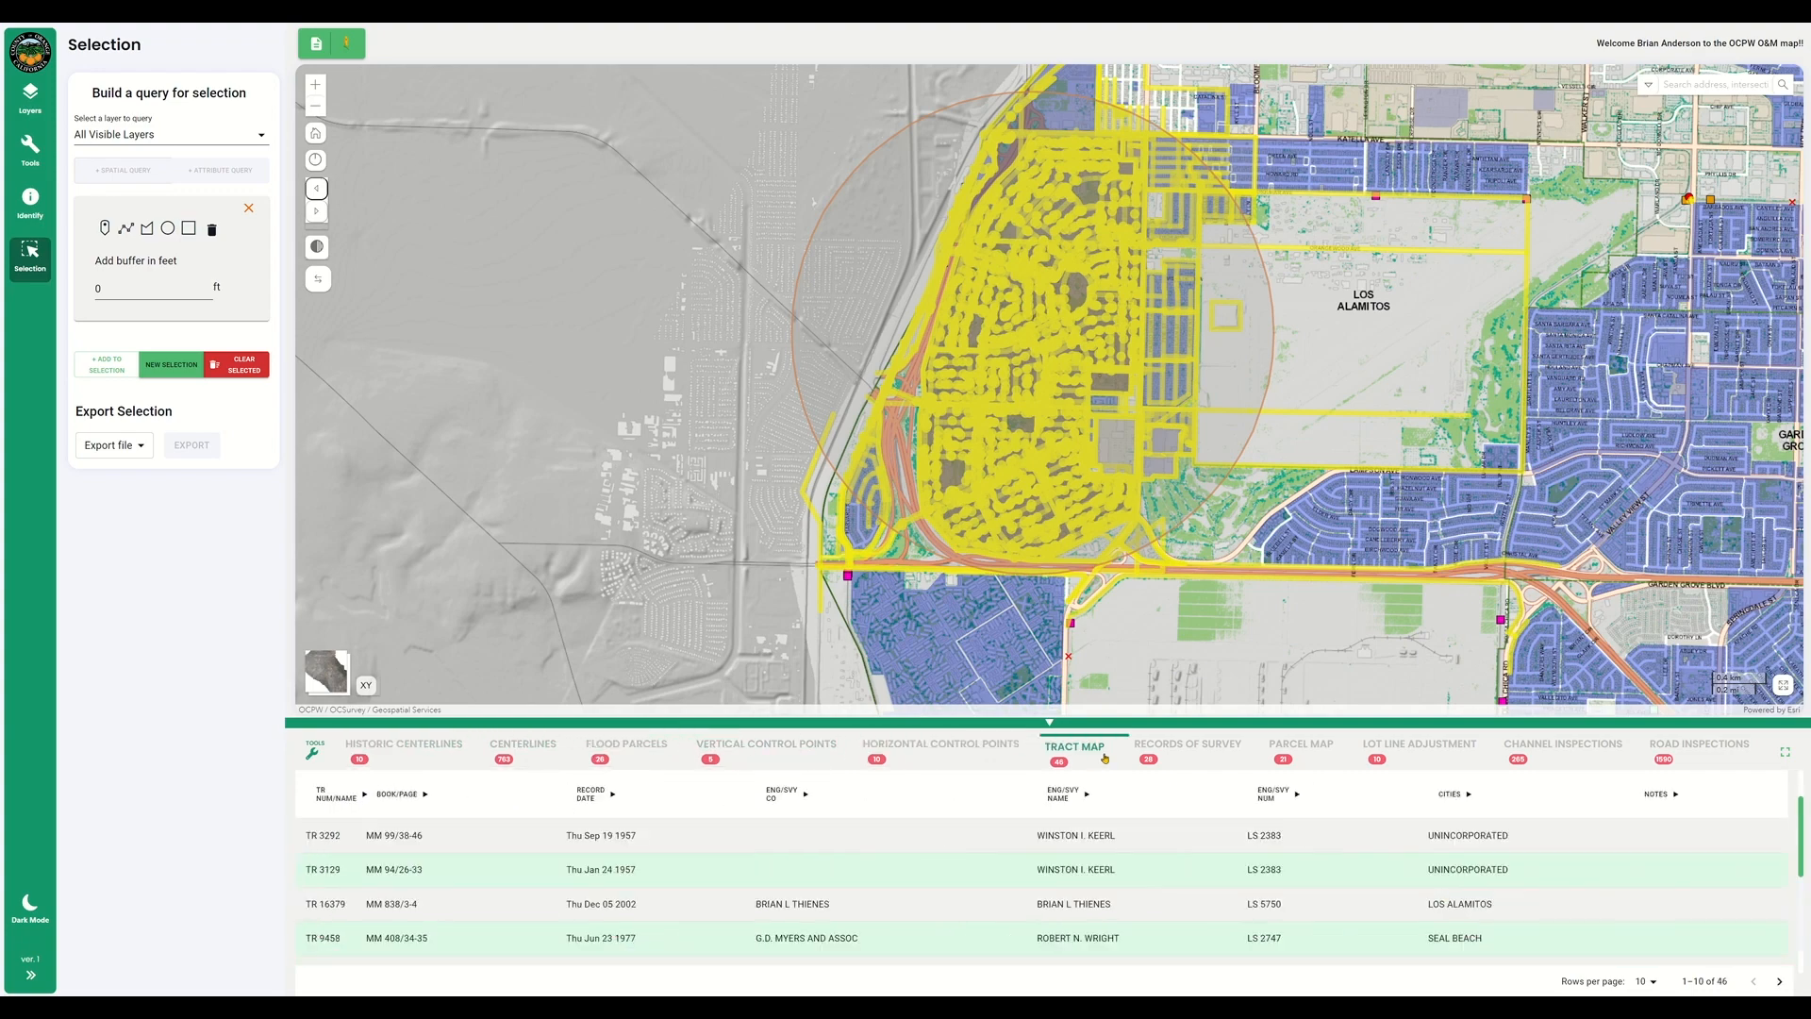
left_click(1393, 754)
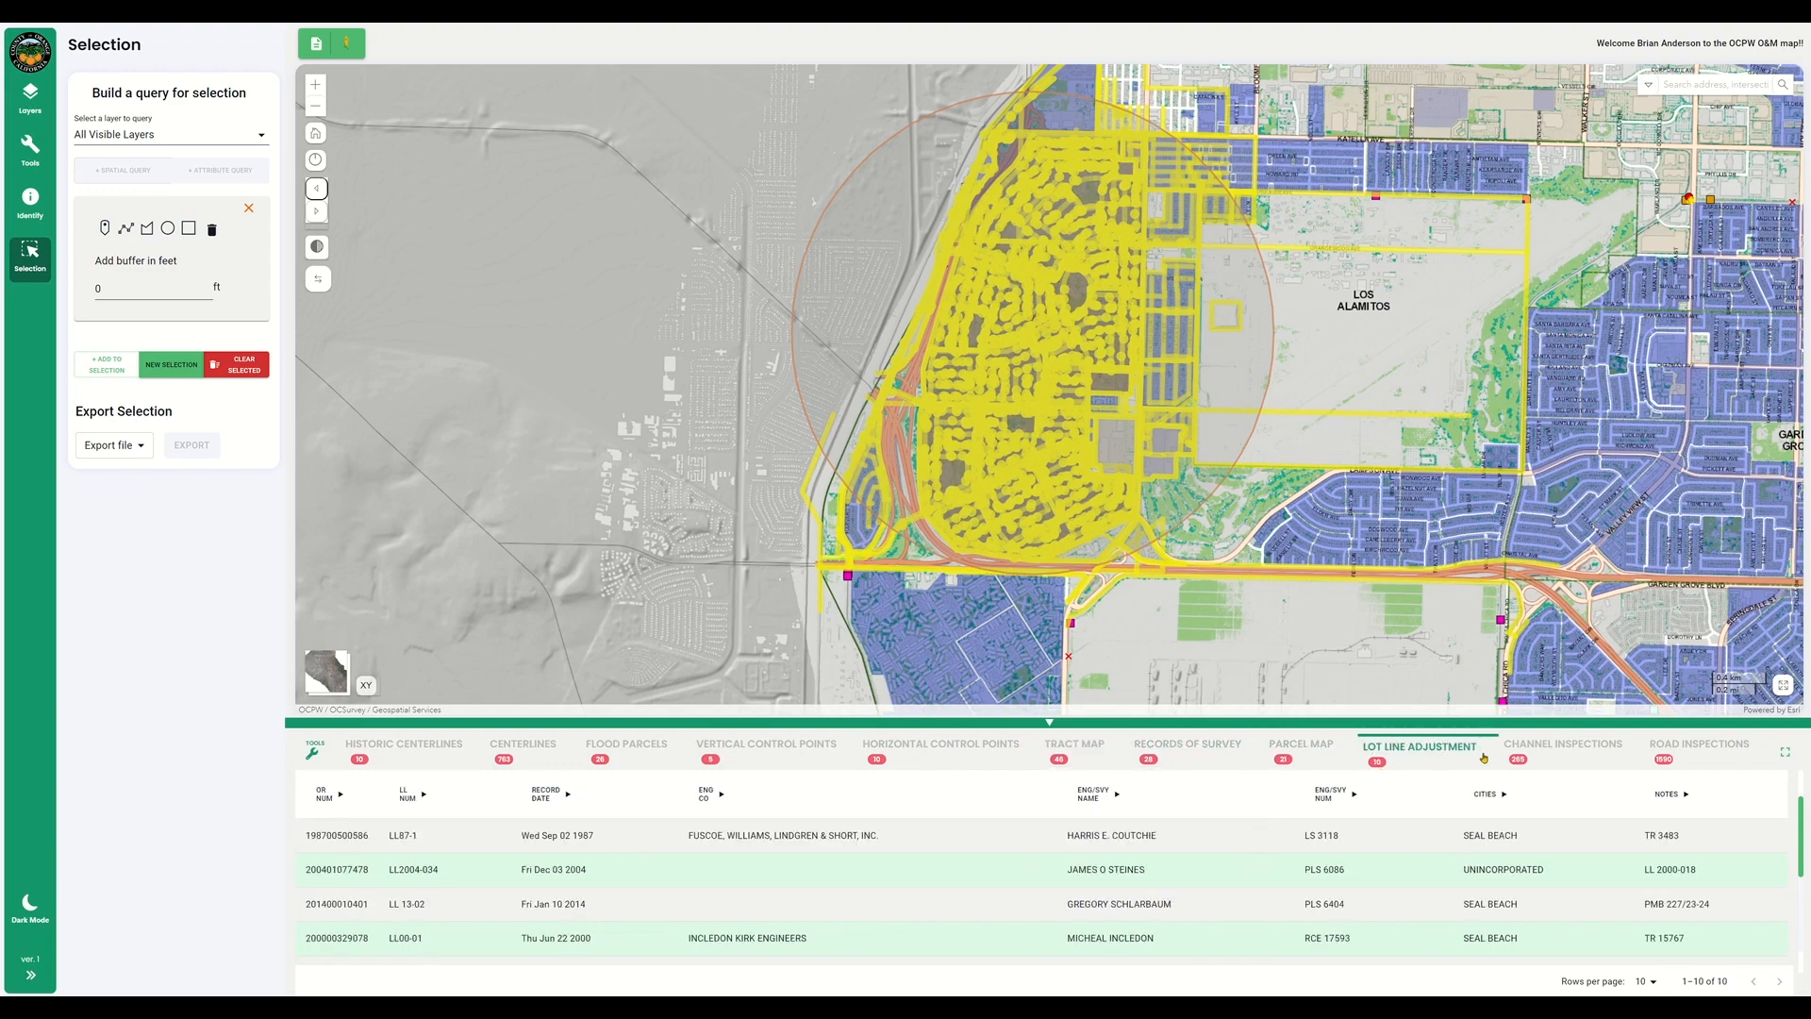
Show the Road Inspections results with 100 rows per page and look through the first page.
left_click(1693, 759)
scroll(1636, 848, "down", 3)
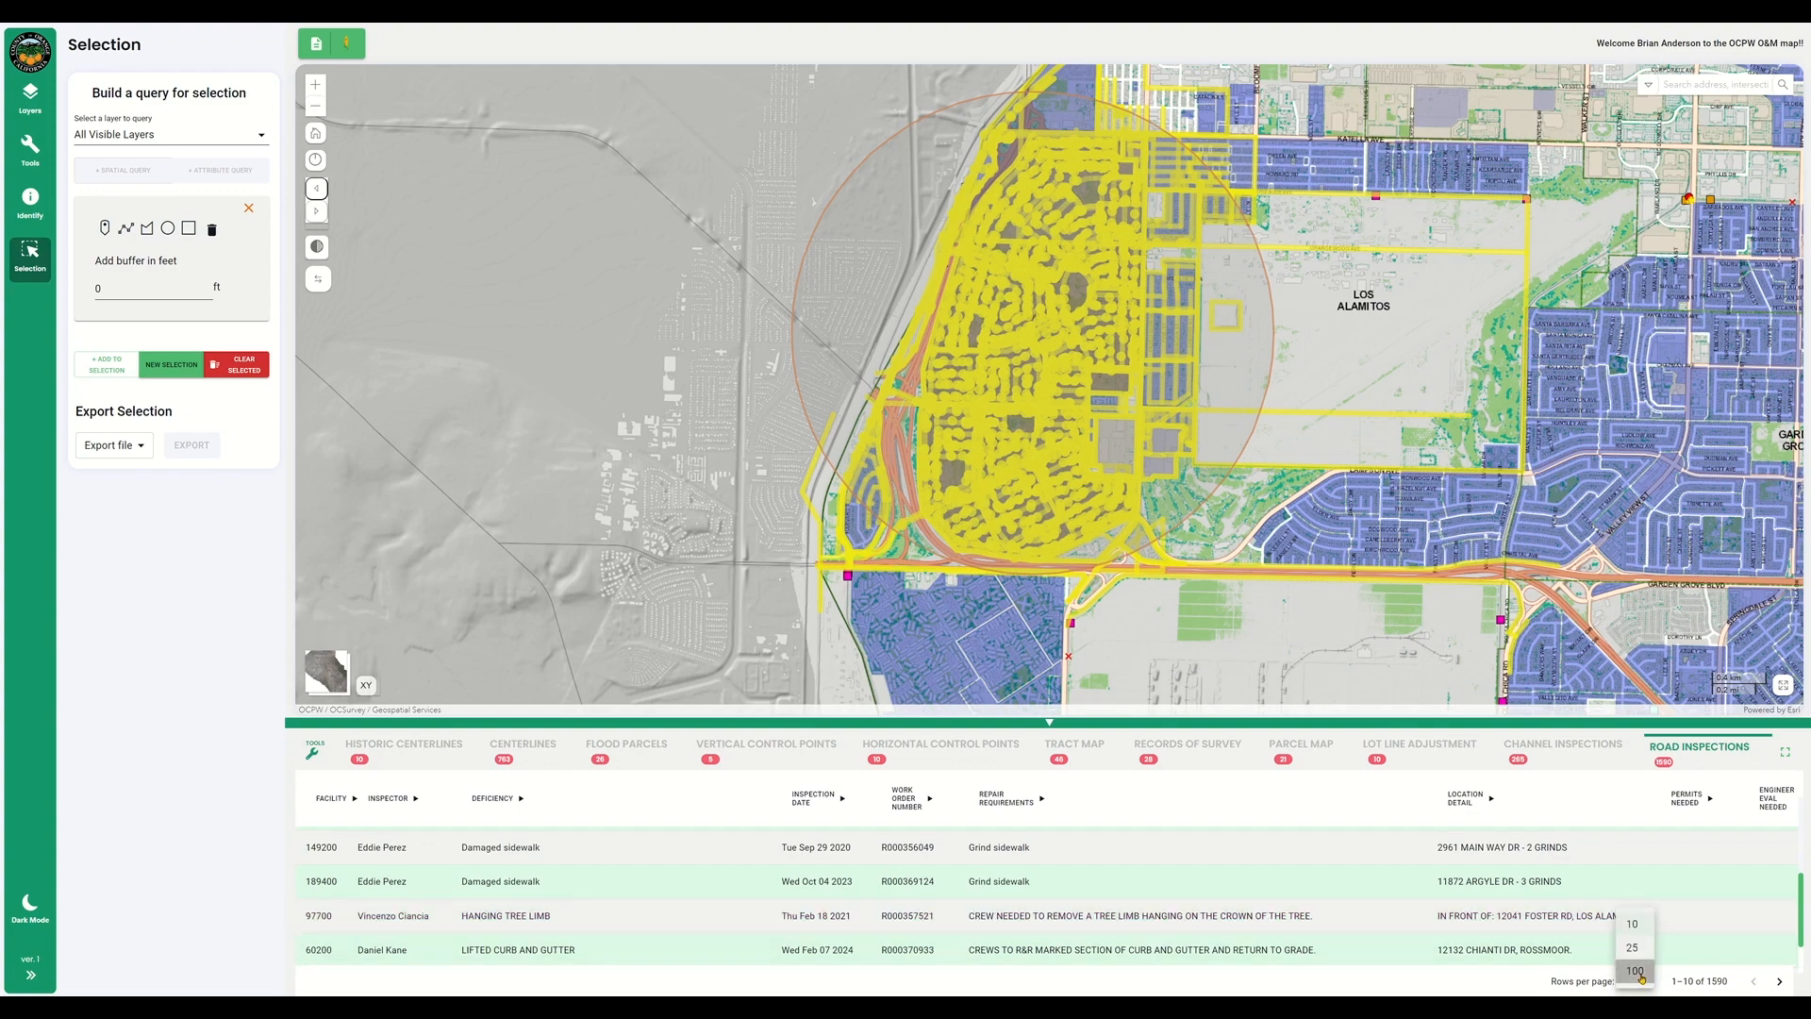
left_click(1640, 977)
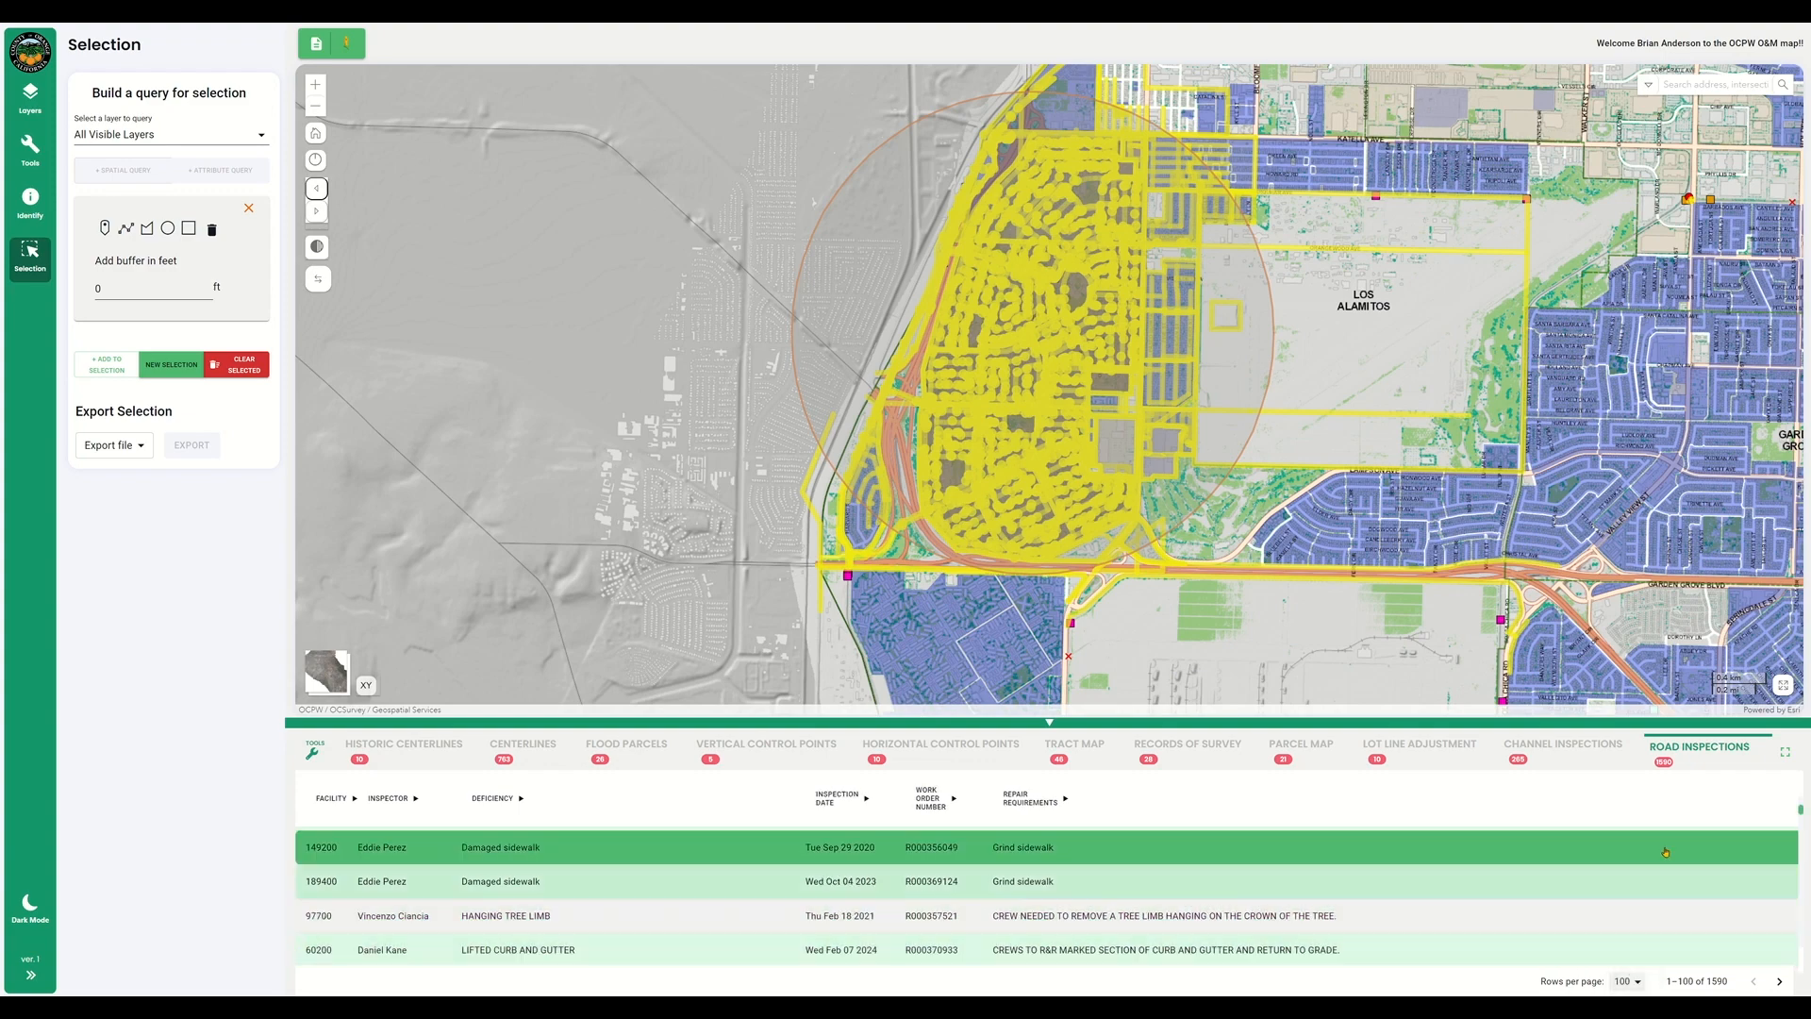
scroll(1613, 855, "down", 8)
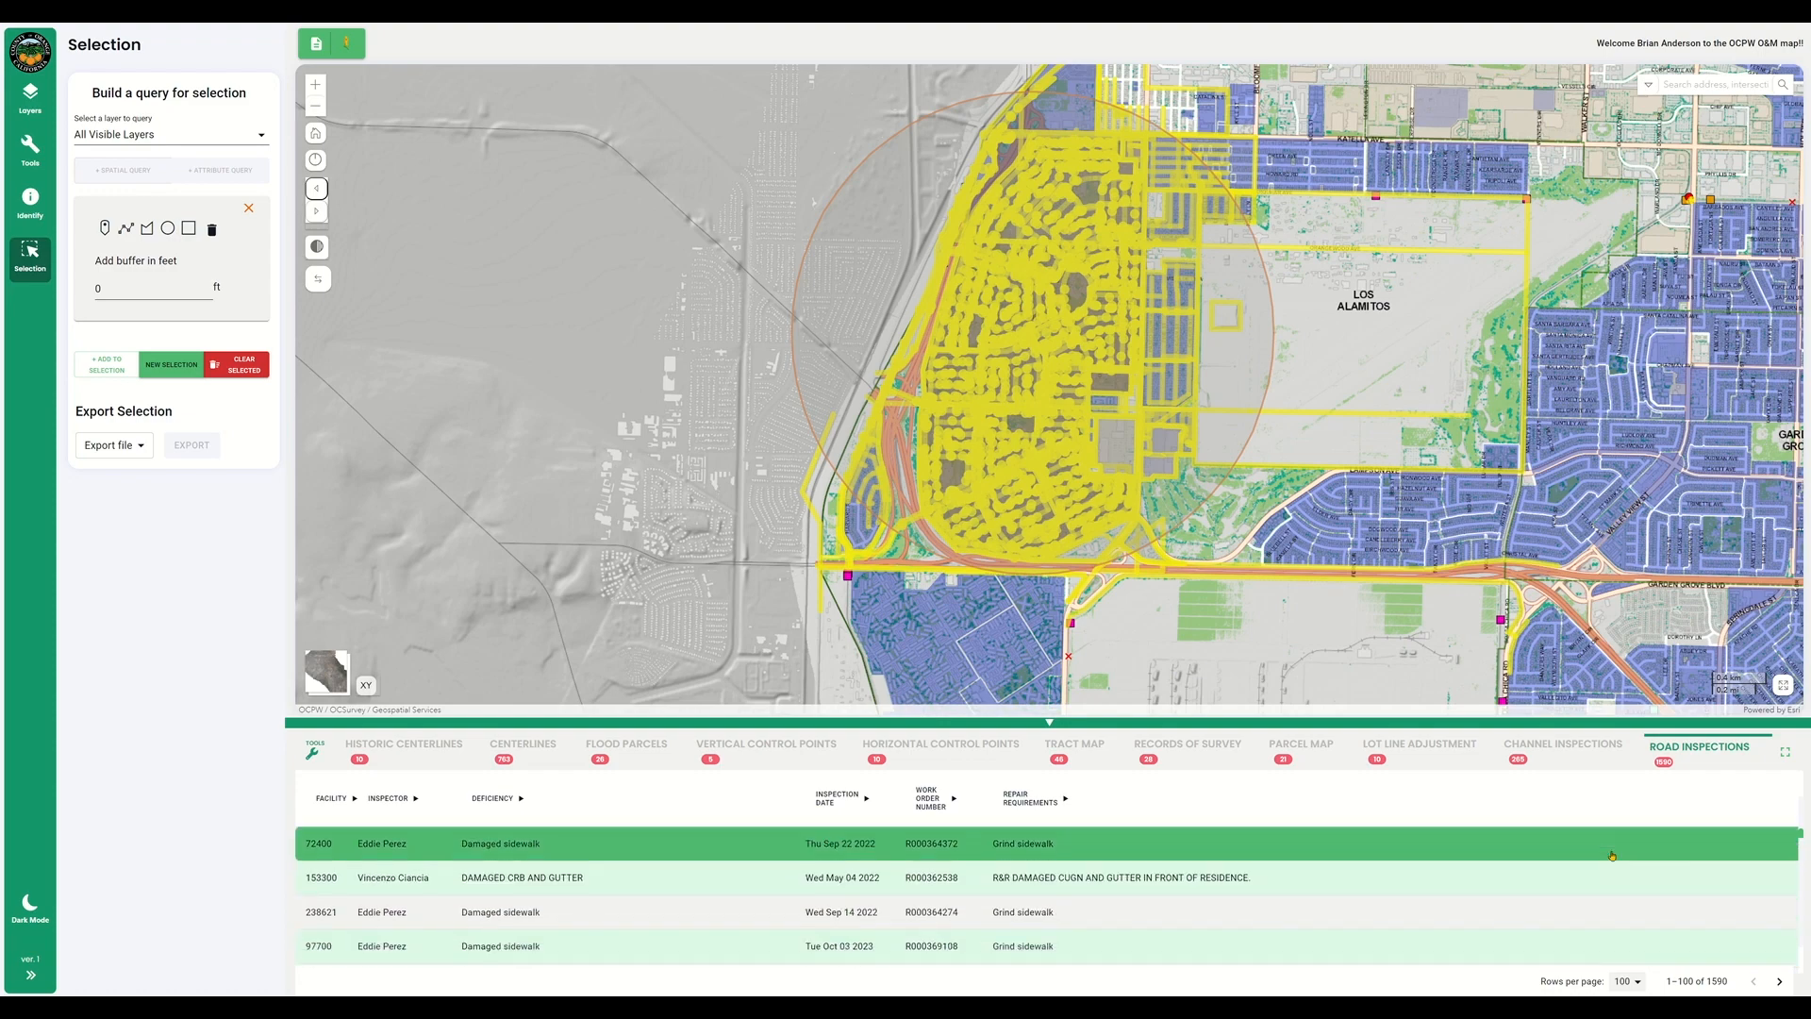
scroll(1611, 855, "down", 3)
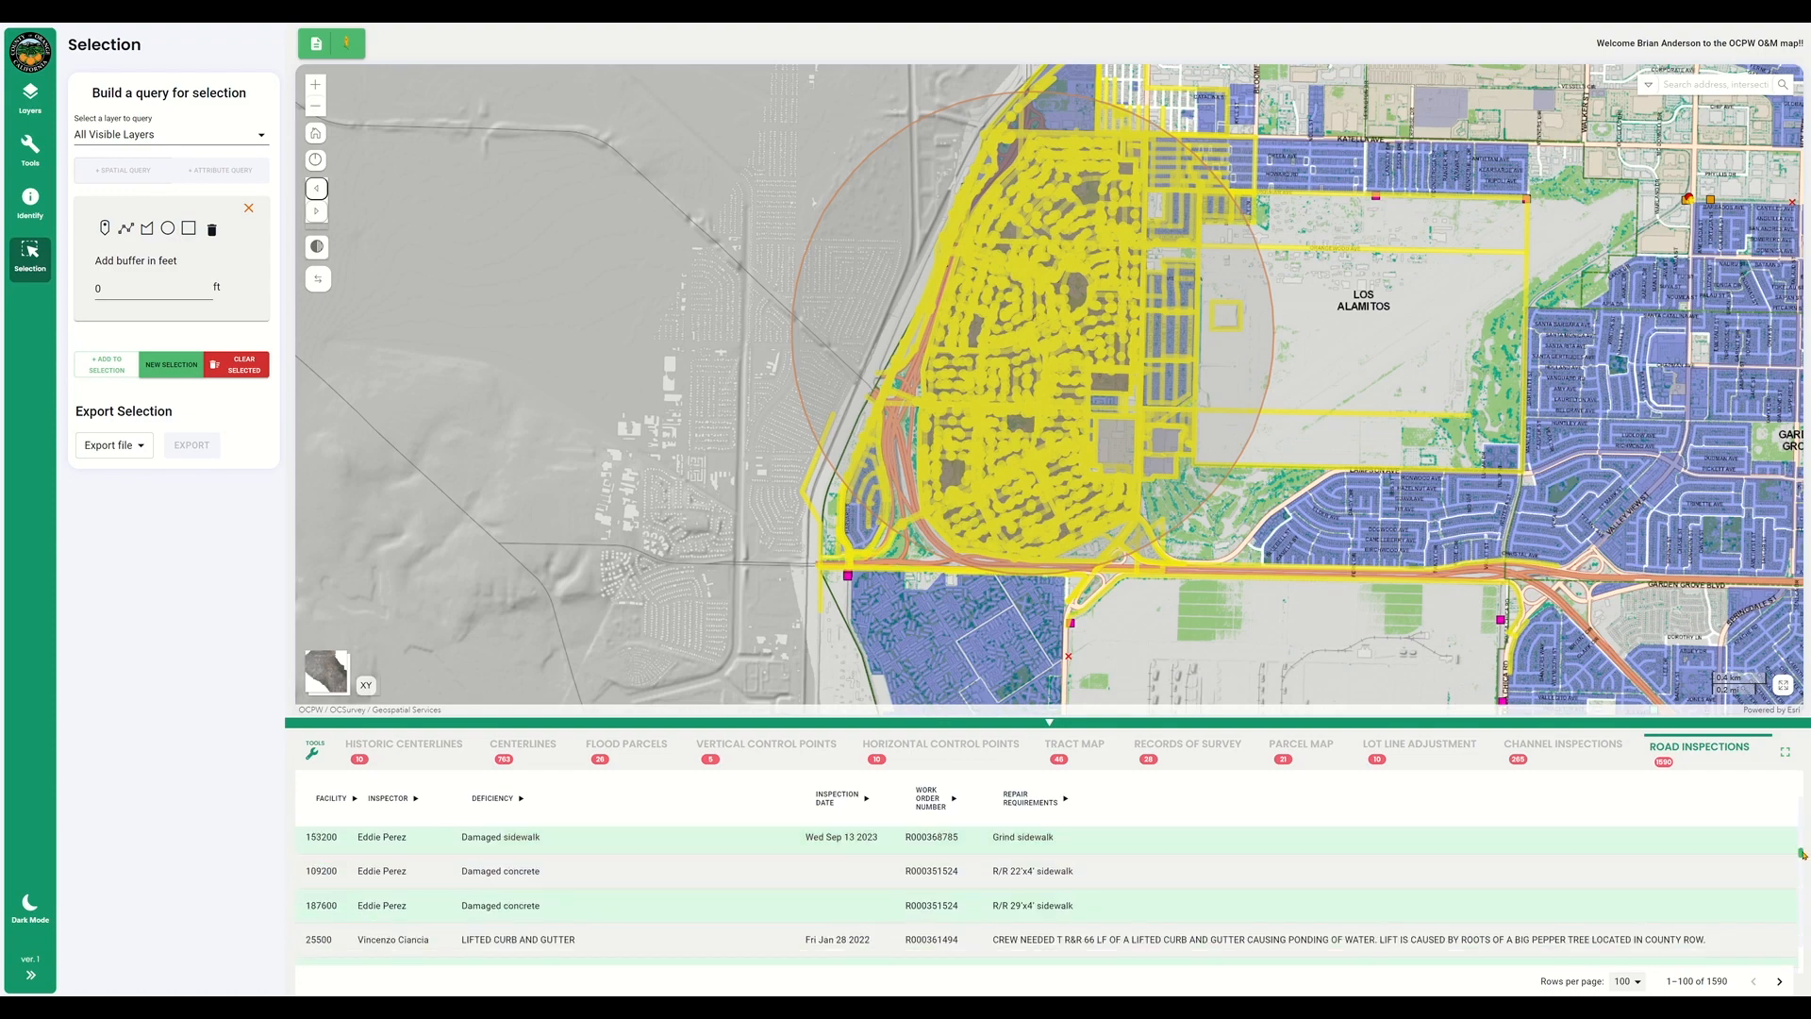
left_click_drag(1800, 854, 1800, 935)
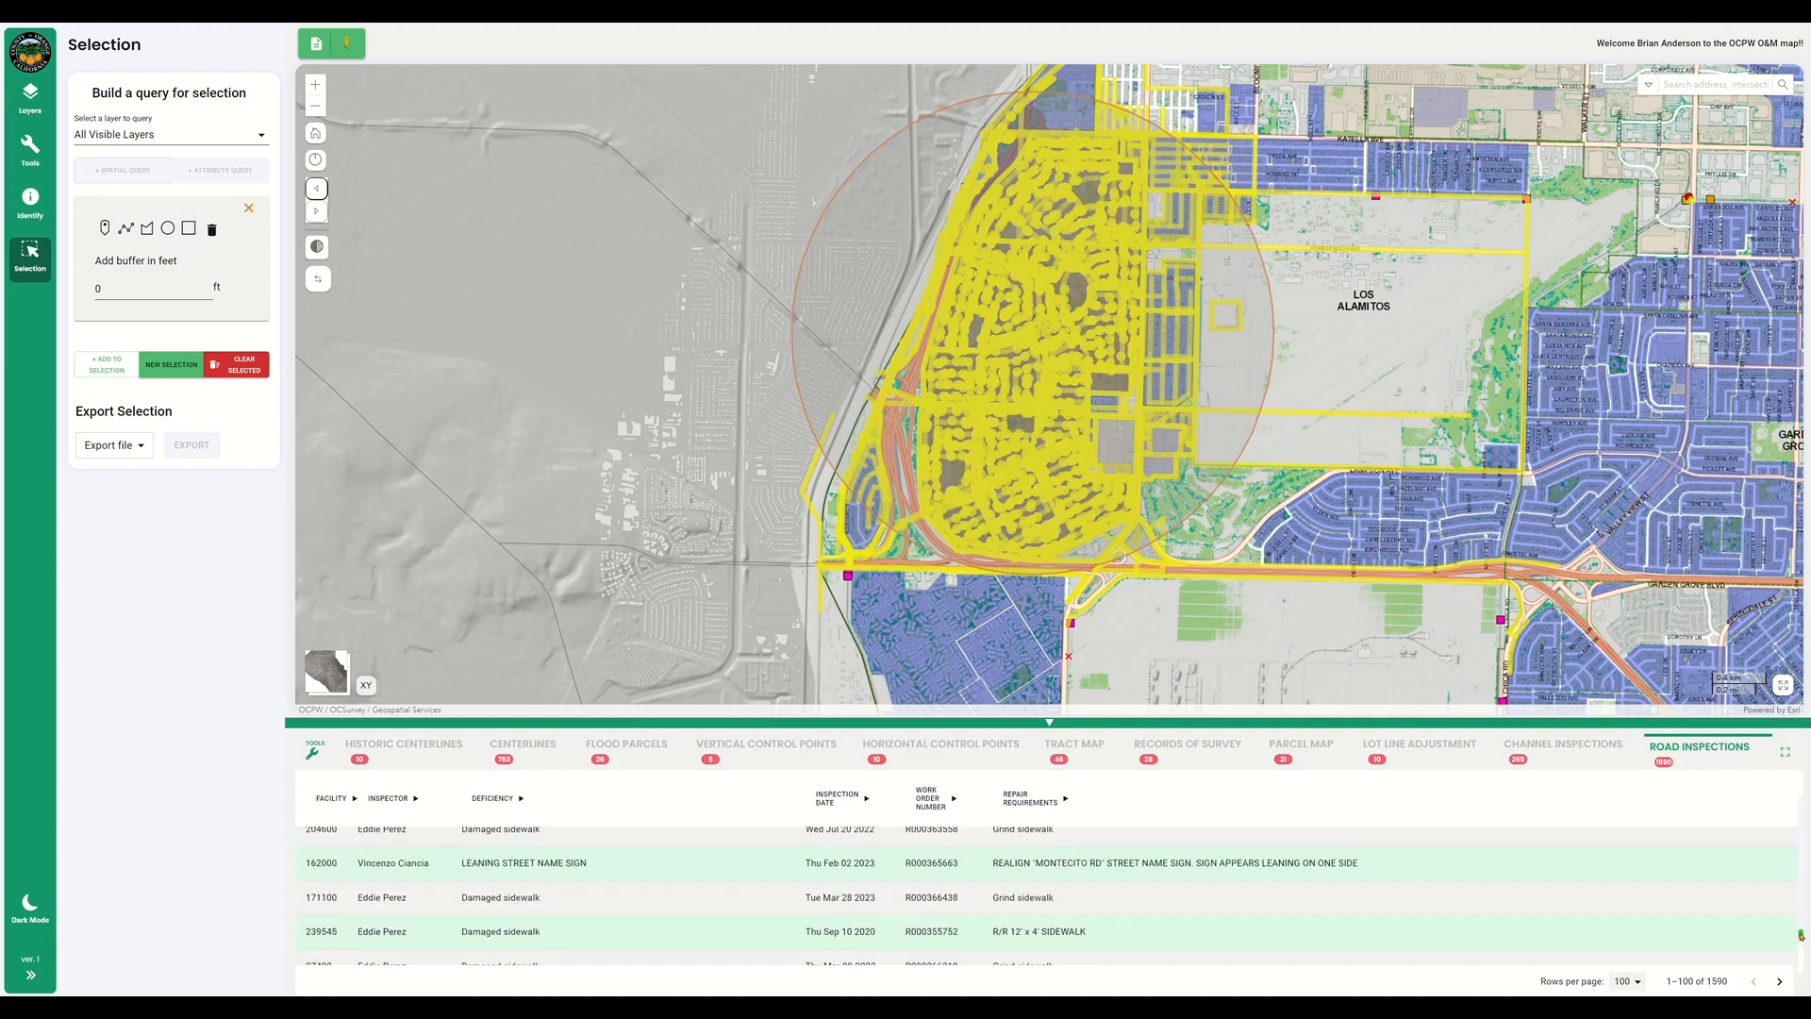
Page forward to Road Inspections records 401–500 and look through them.
left_click(1779, 982)
left_click(1779, 981)
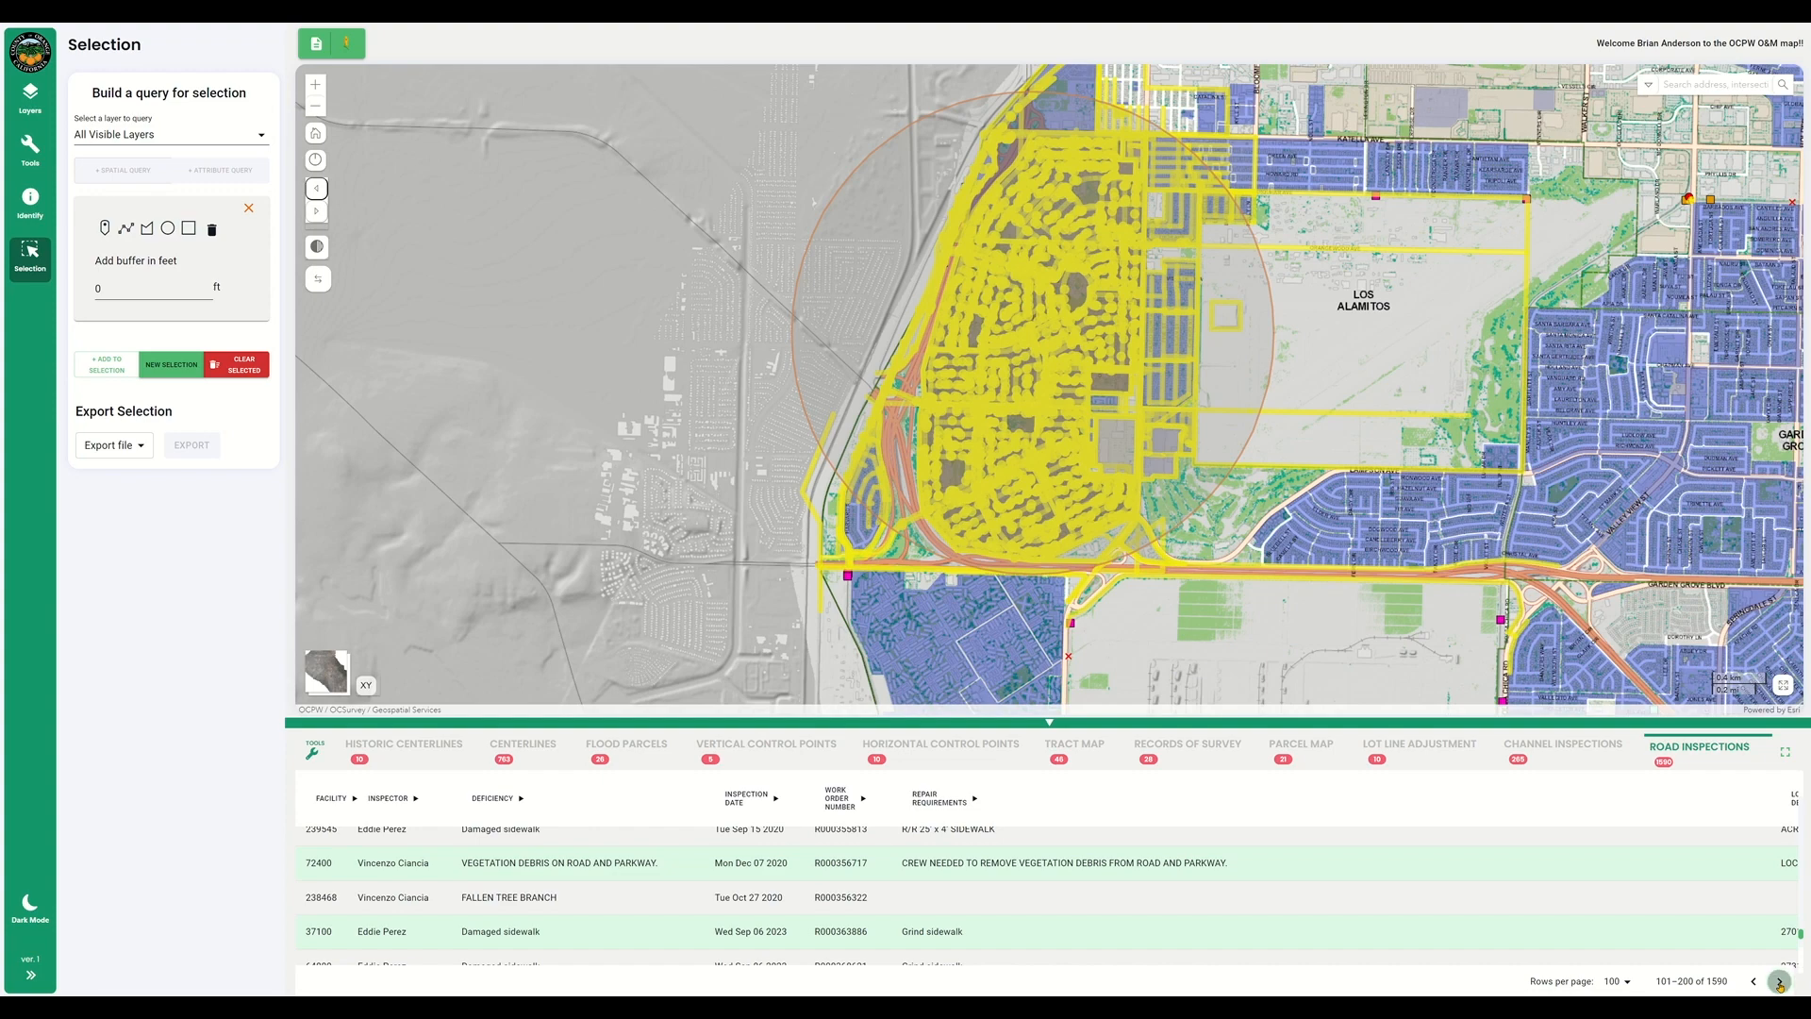
left_click(1778, 982)
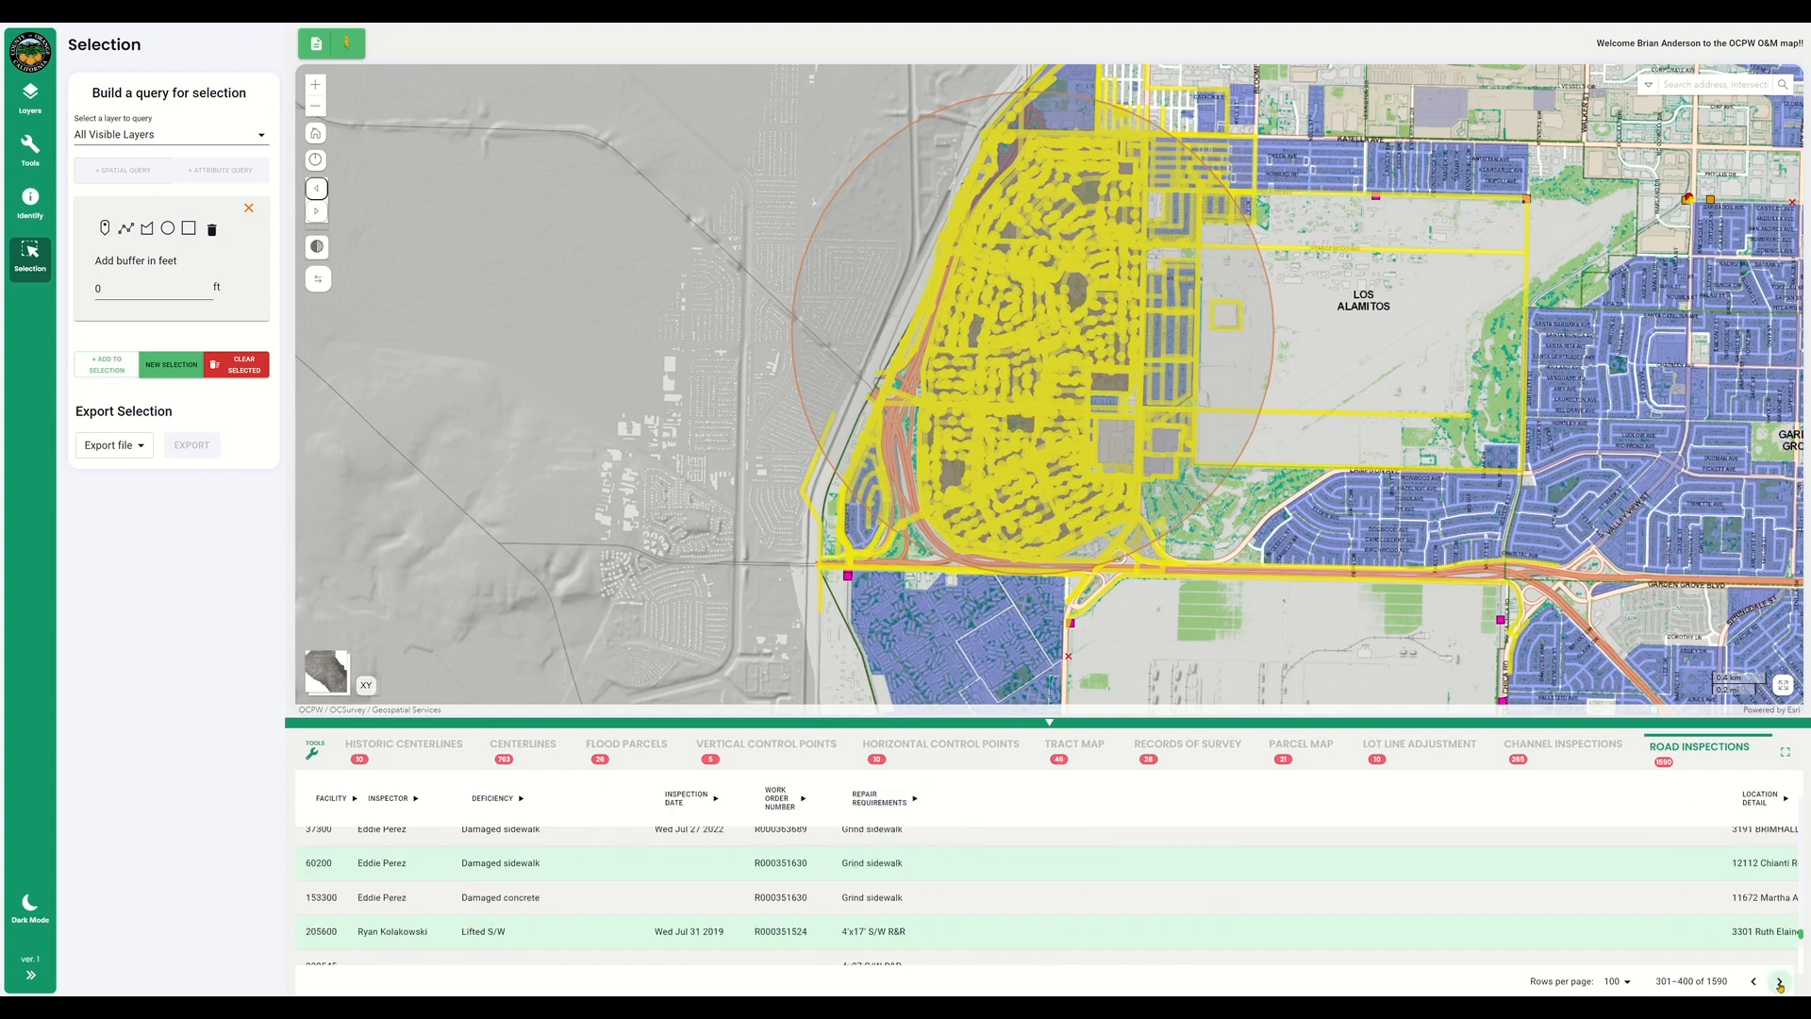
left_click(1779, 982)
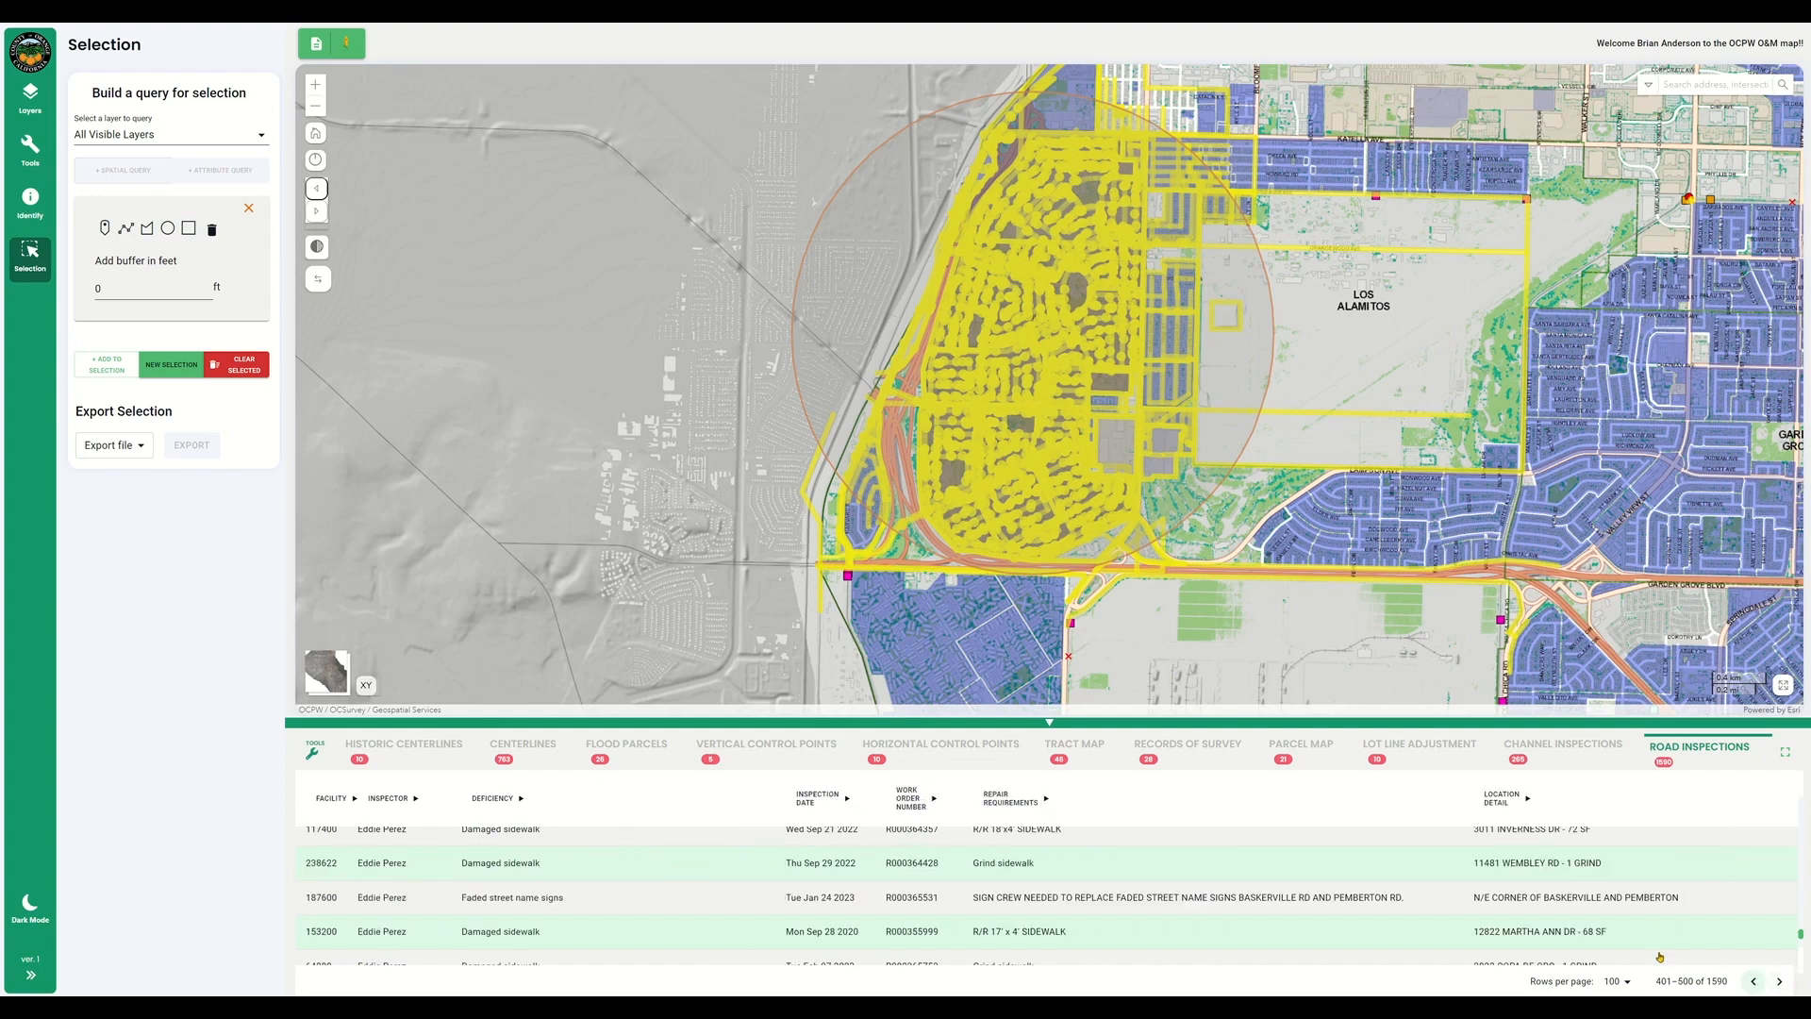
scroll(1015, 887, "up", 5)
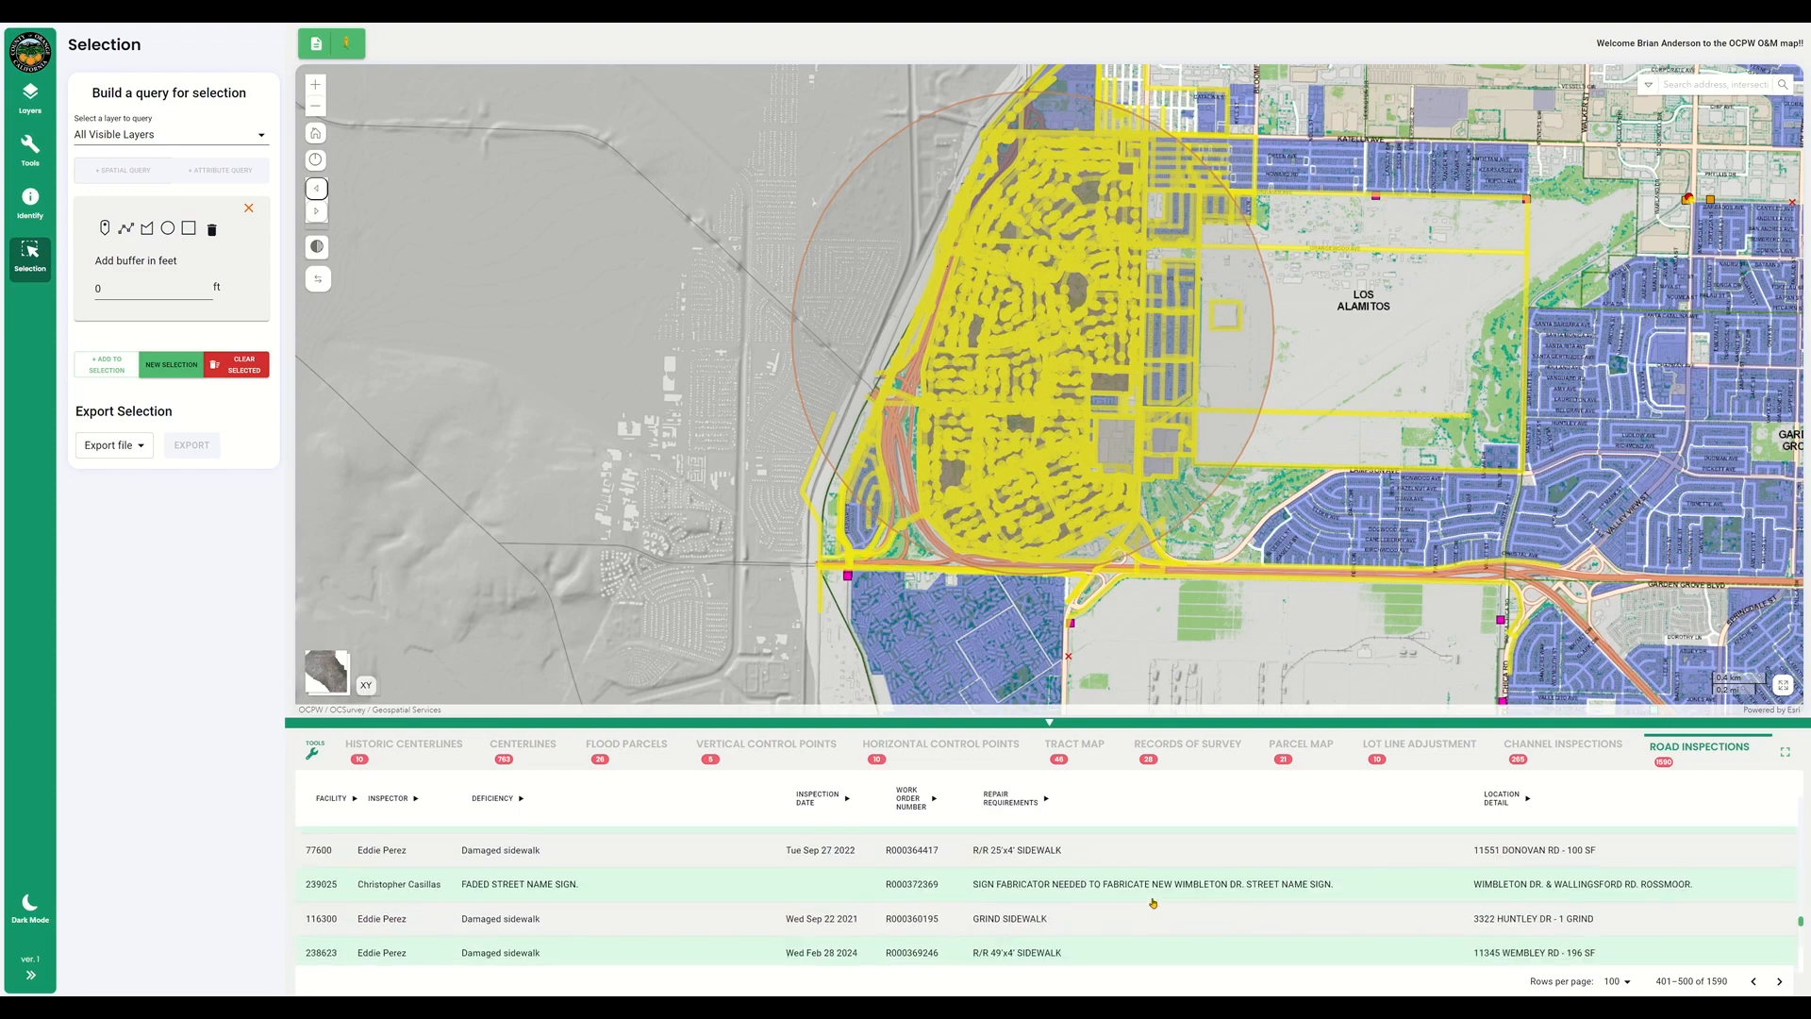
scroll(948, 875, "up", 3)
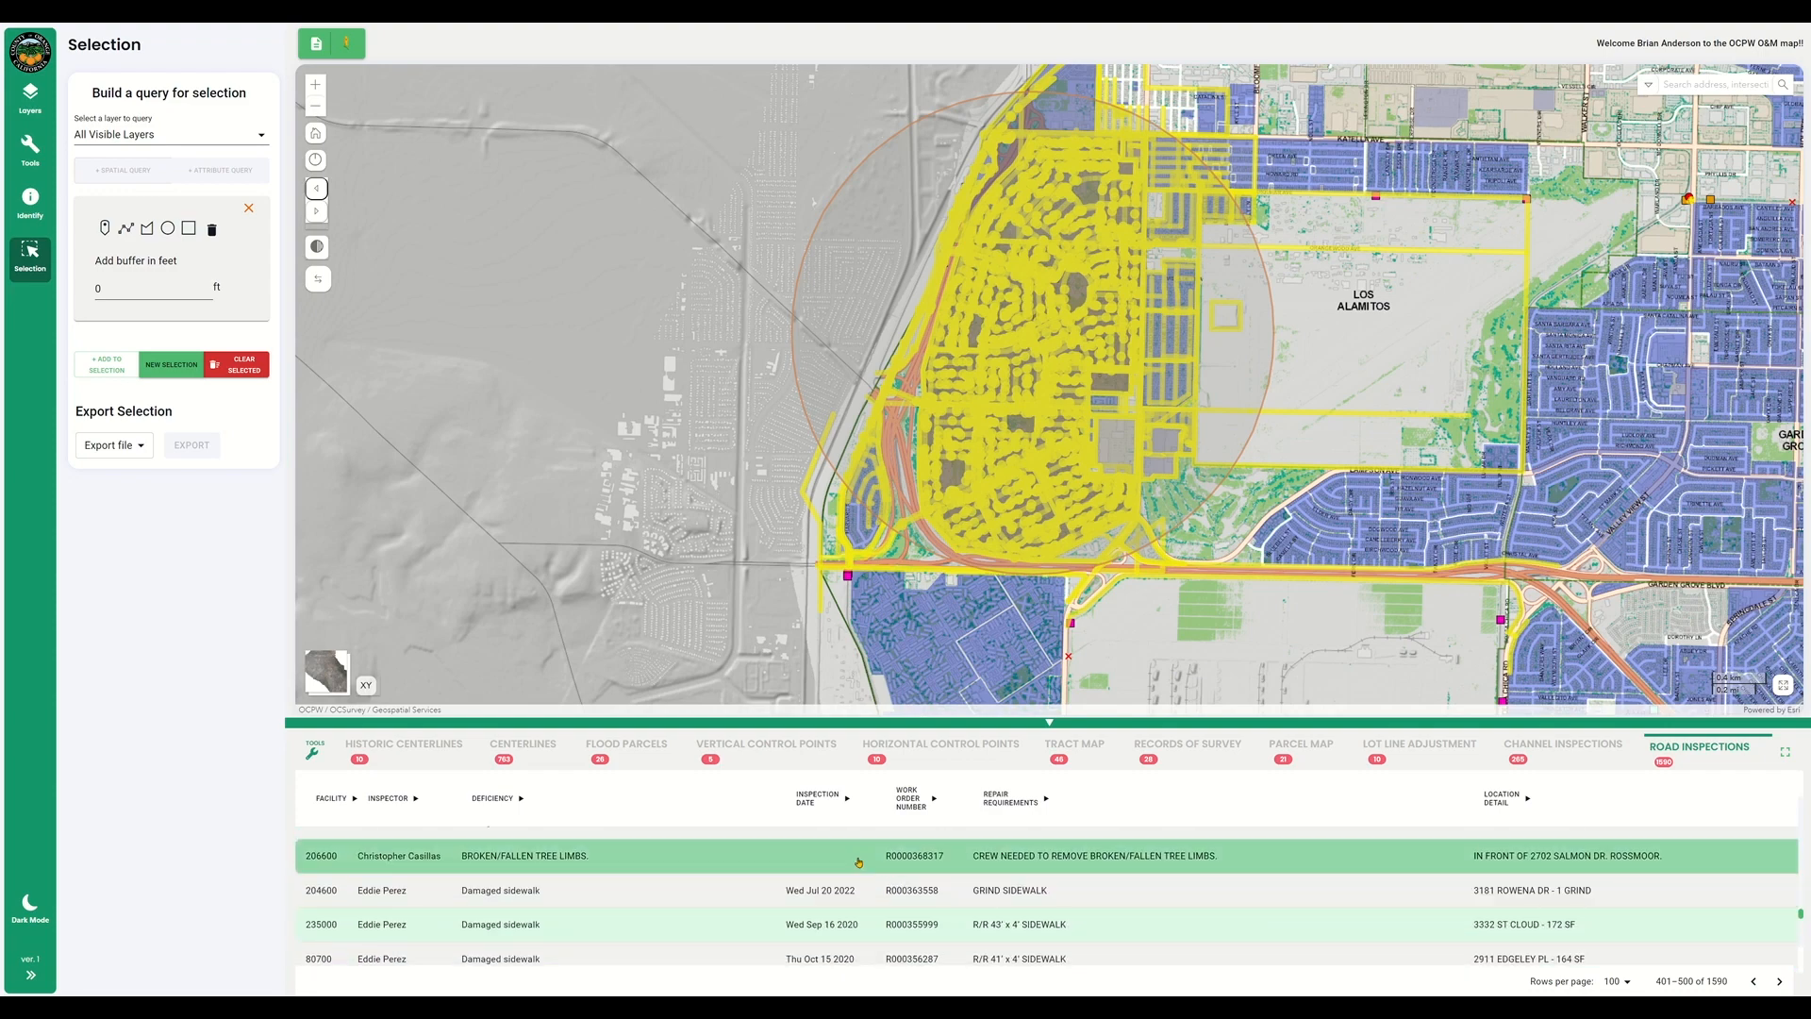
Sort the road inspections by inspection date with the newest first and look through the February 2023 records.
left_click(846, 803)
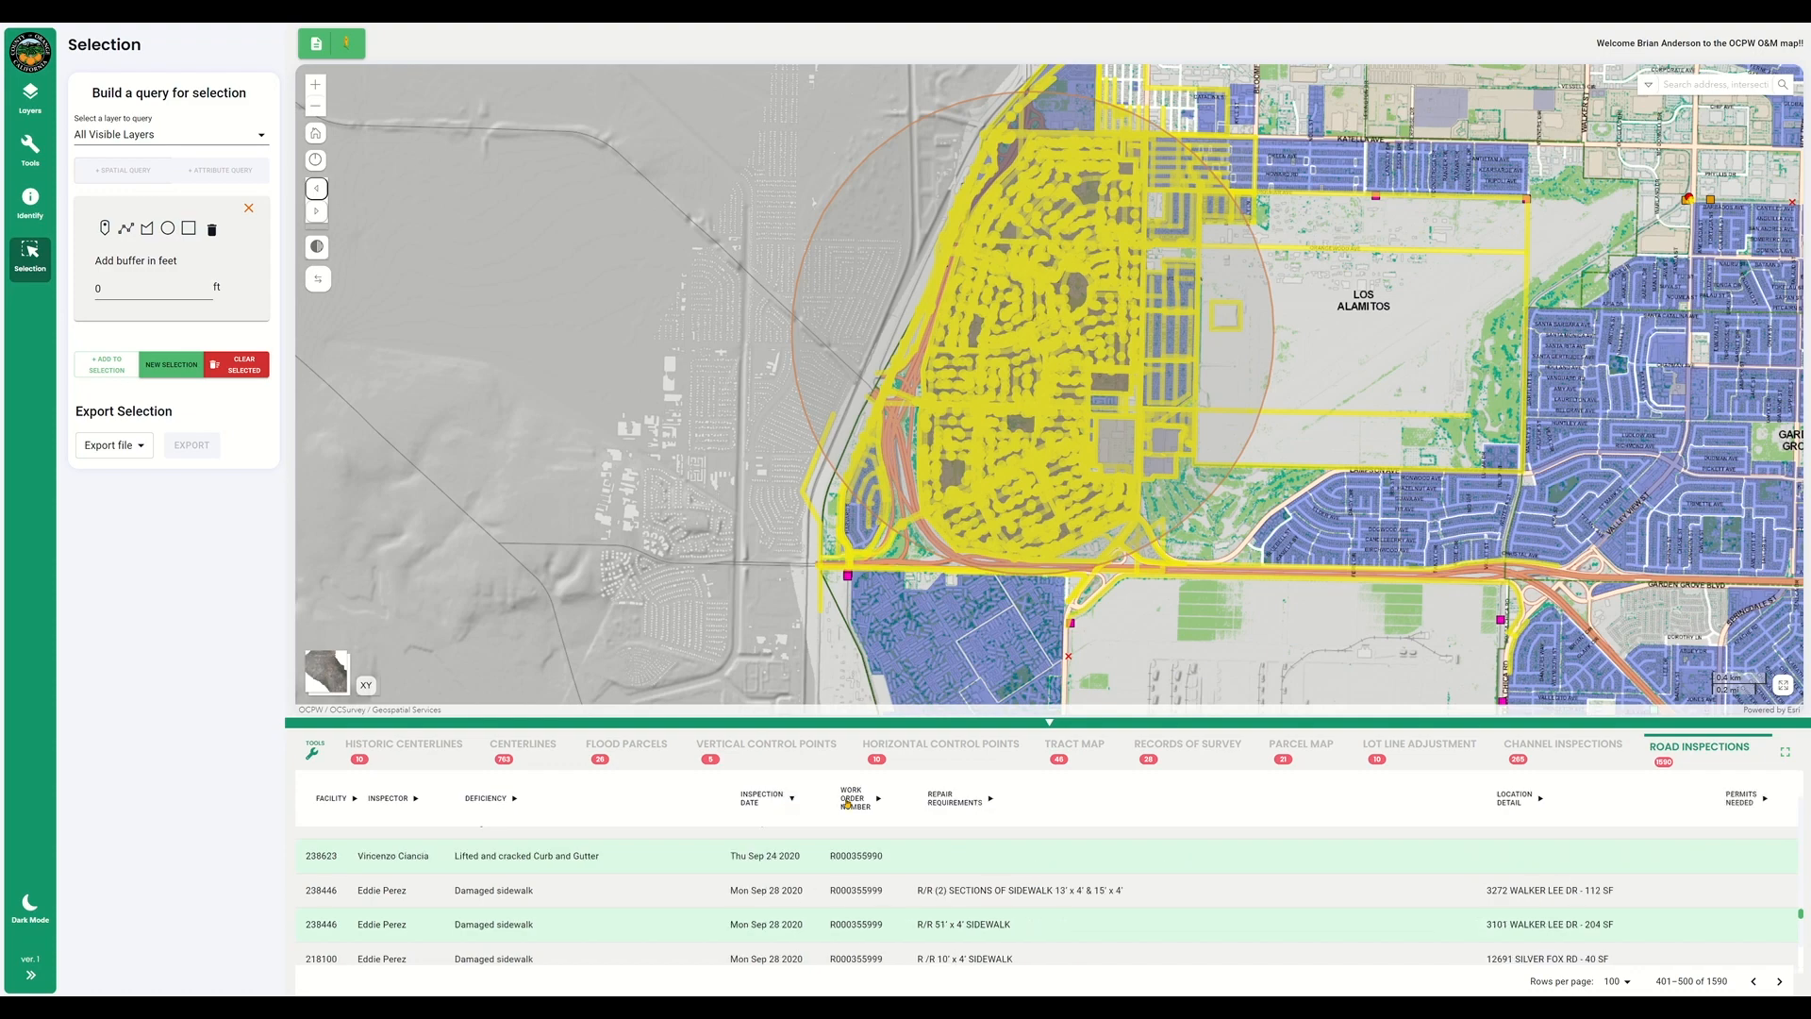
left_click(795, 800)
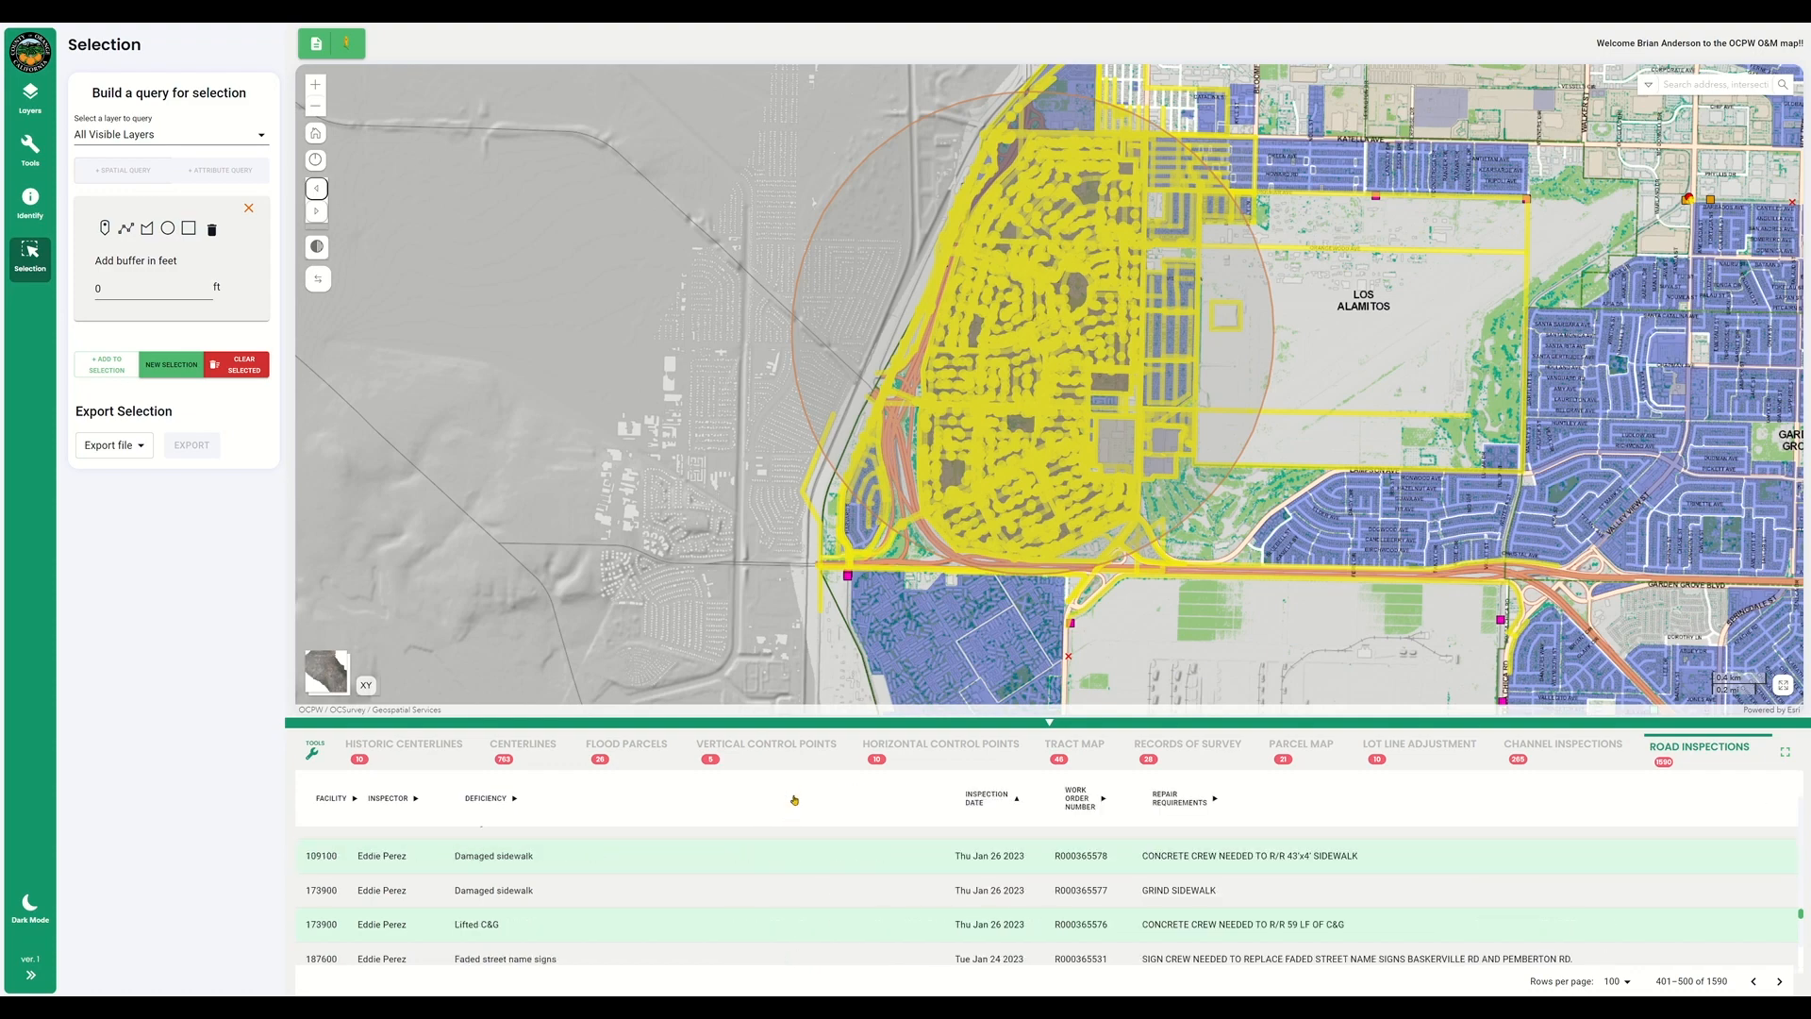
scroll(983, 866, "down", 3)
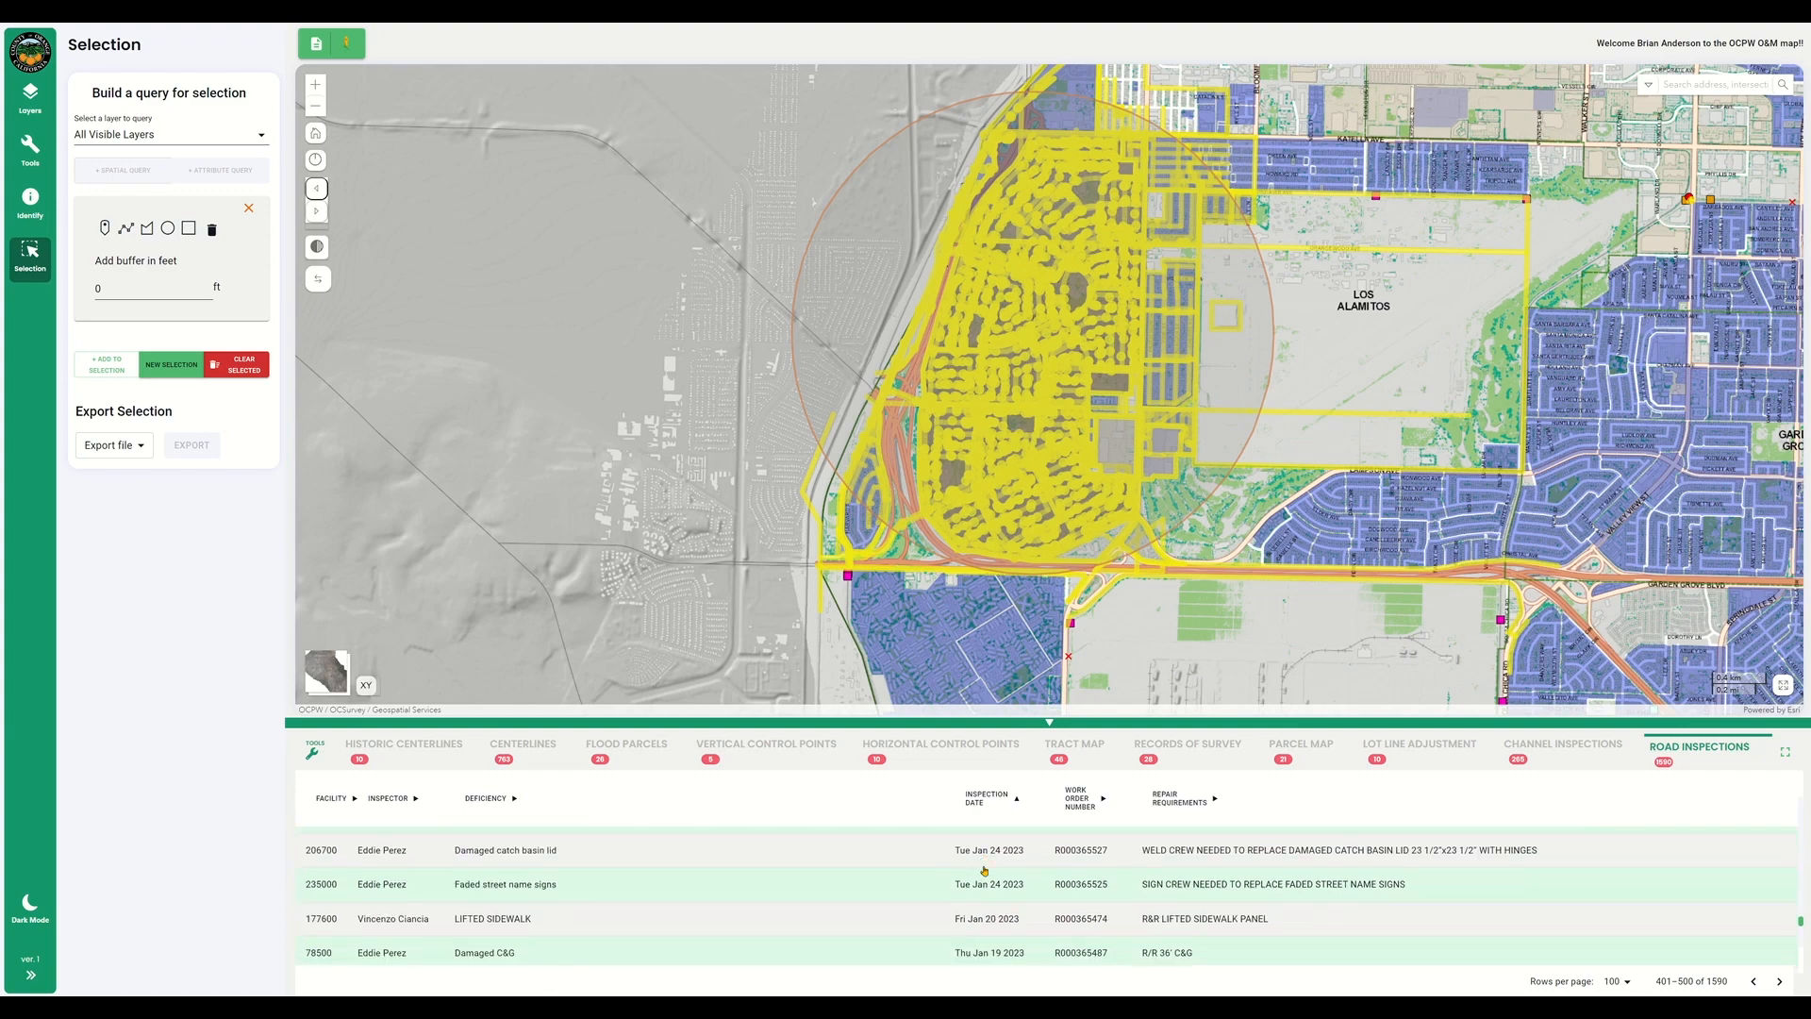
scroll(984, 869, "down", 5)
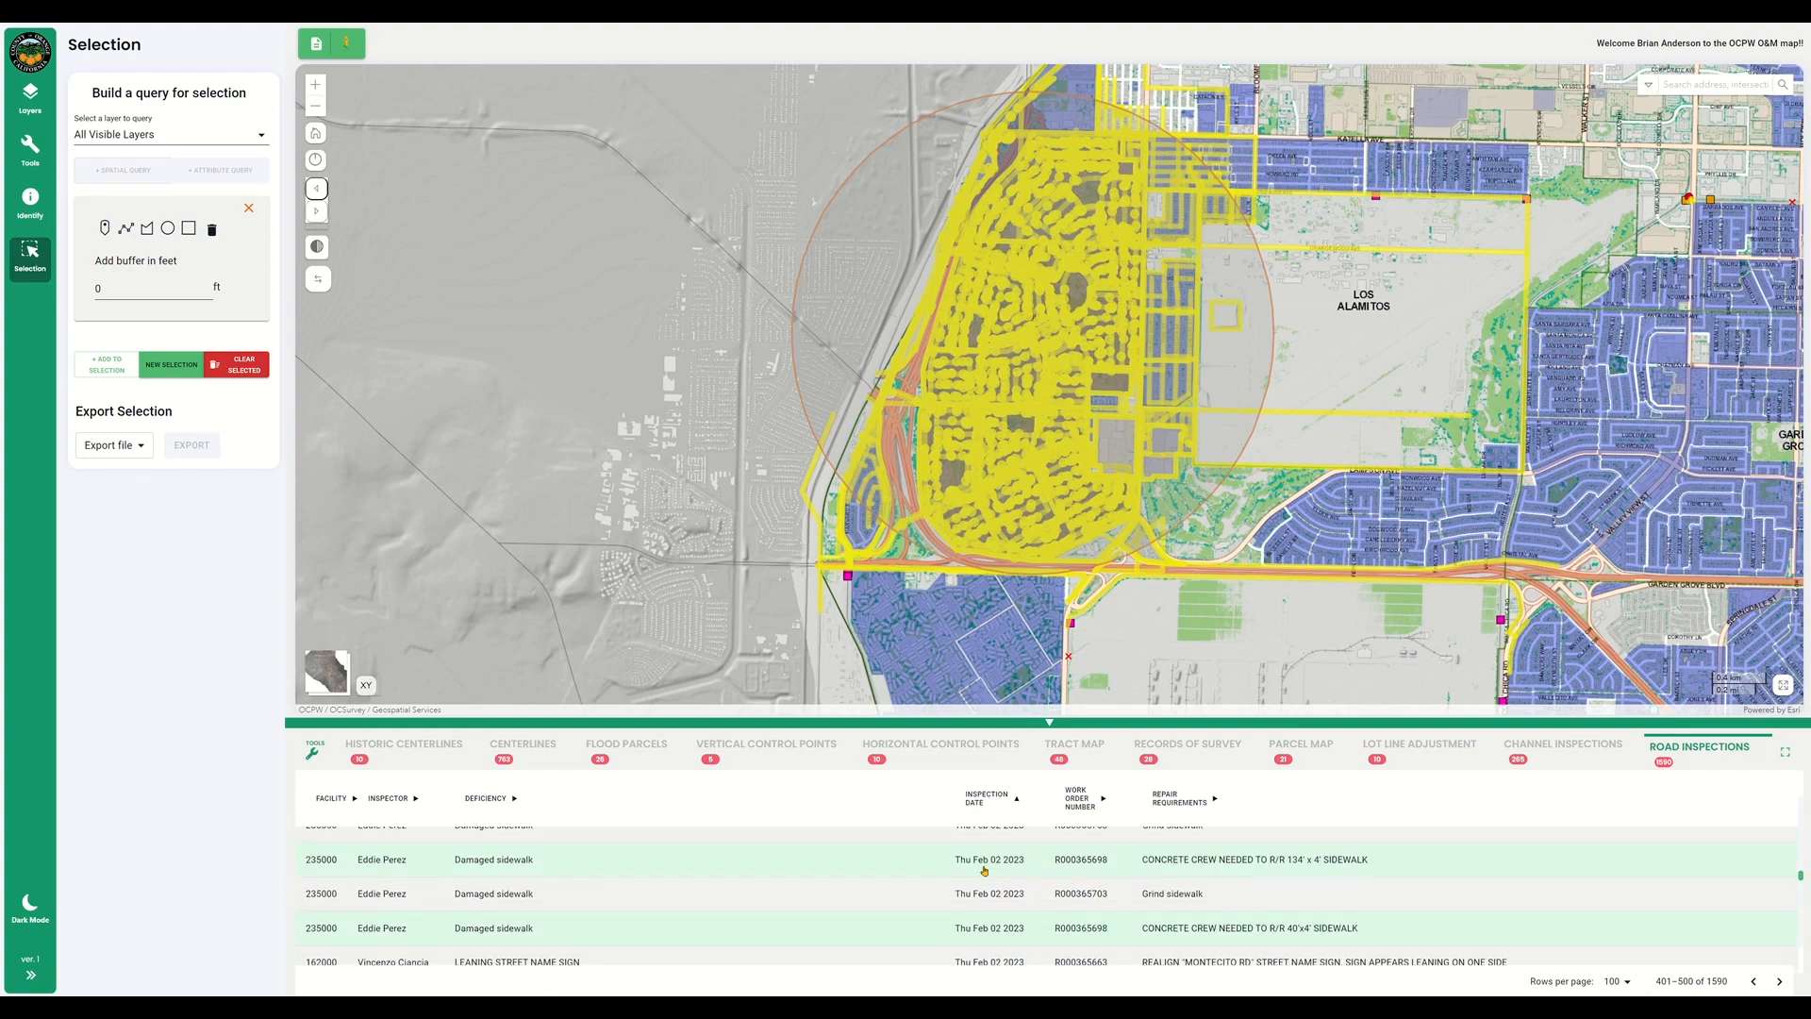
scroll(984, 870, "down", 5)
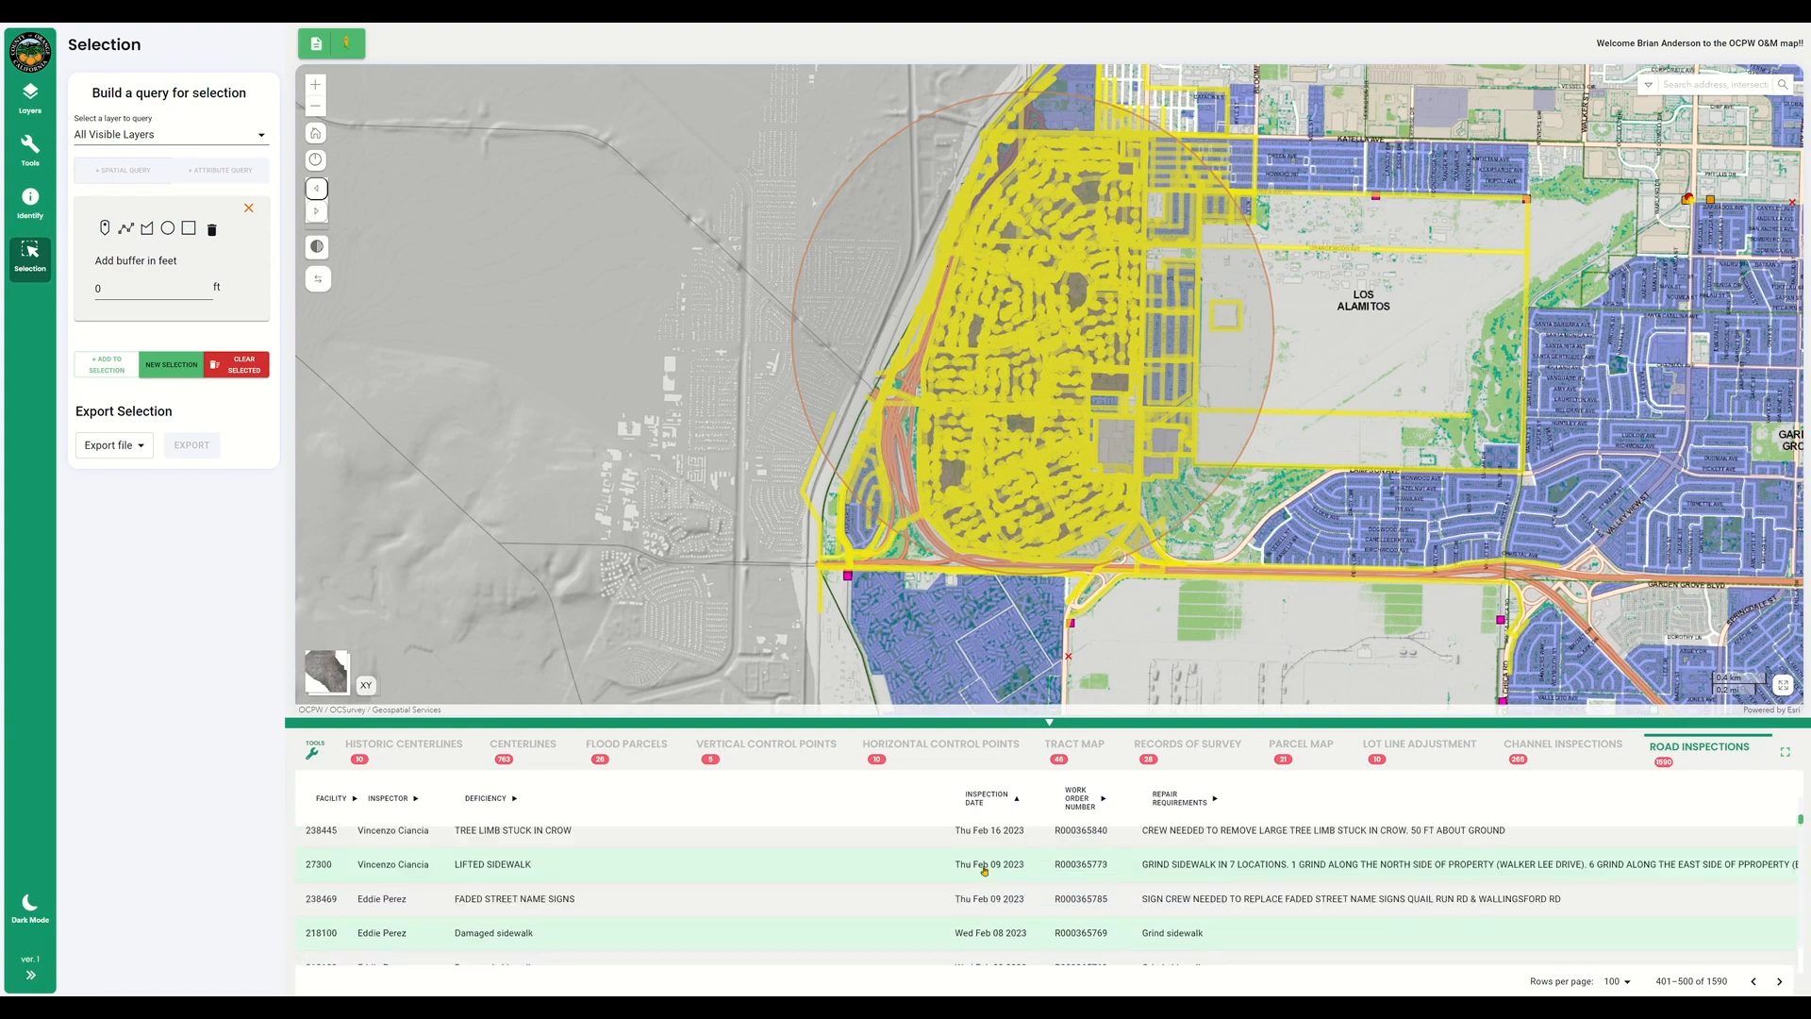
scroll(983, 866, "up", 3)
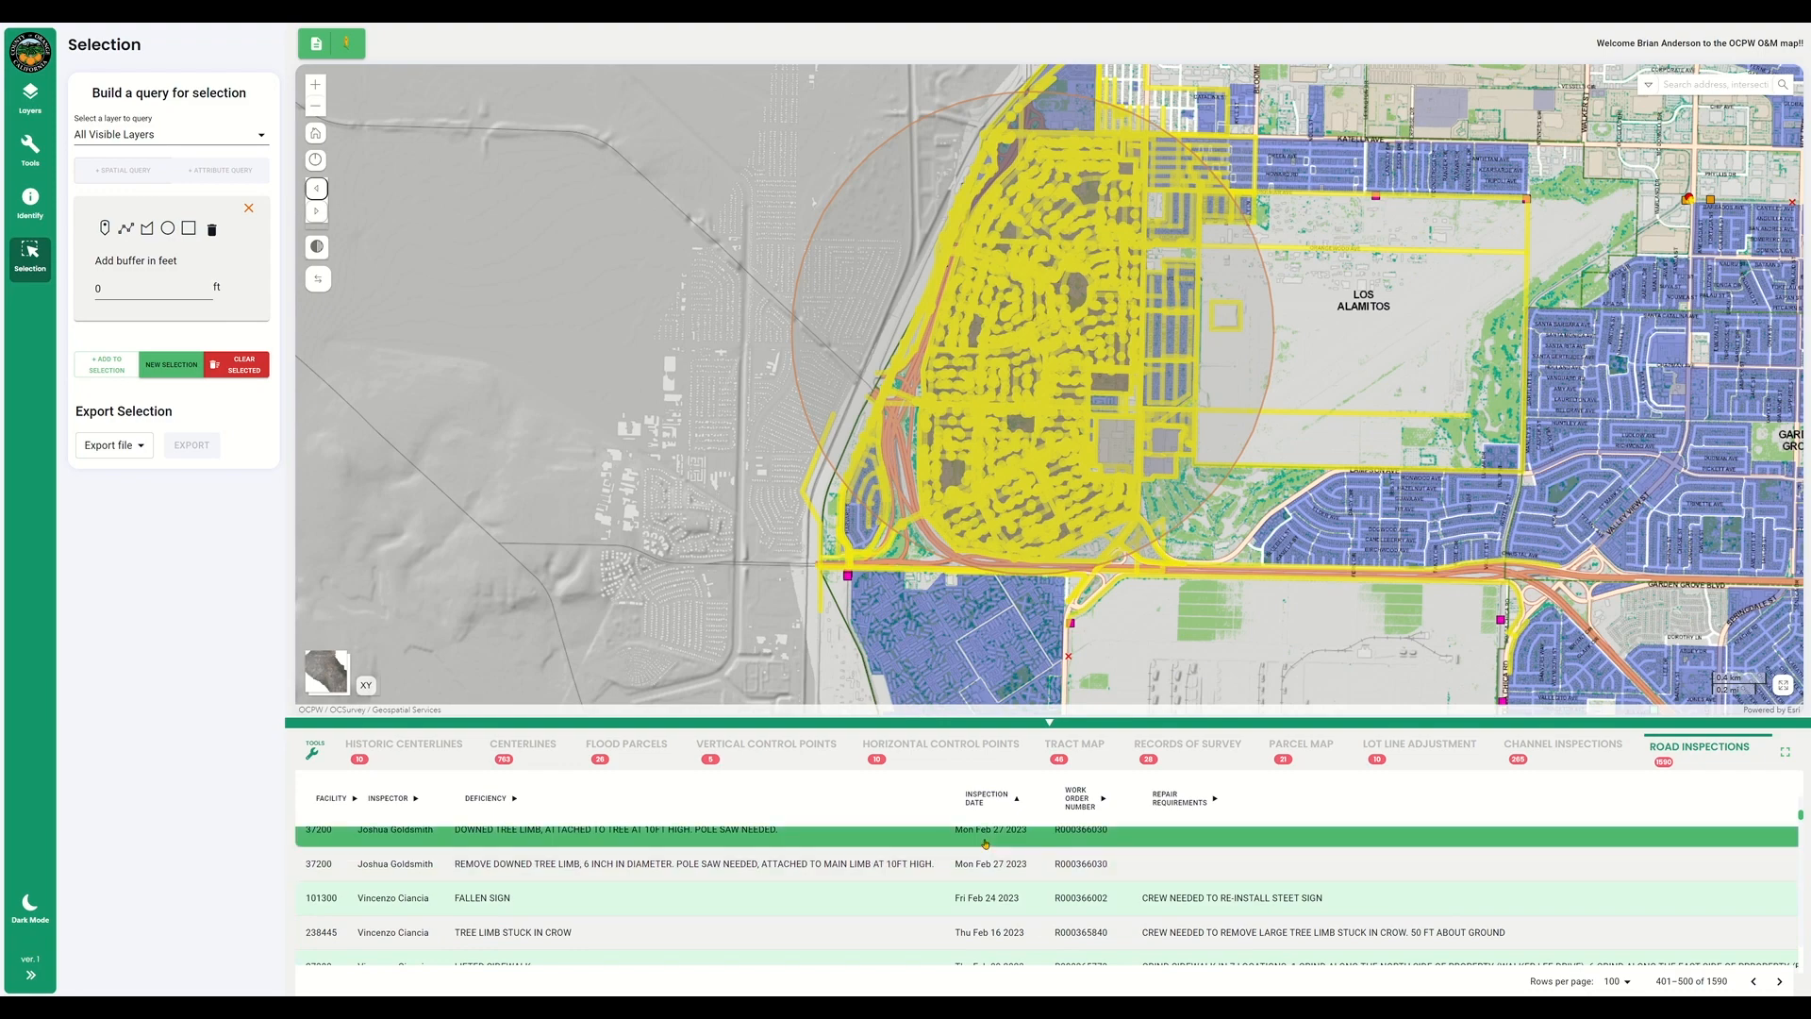
Review the two Brimhall Drive downed tree limb records and remove the Walker Lee Drive tree limb record from the selection.
left_click(985, 842)
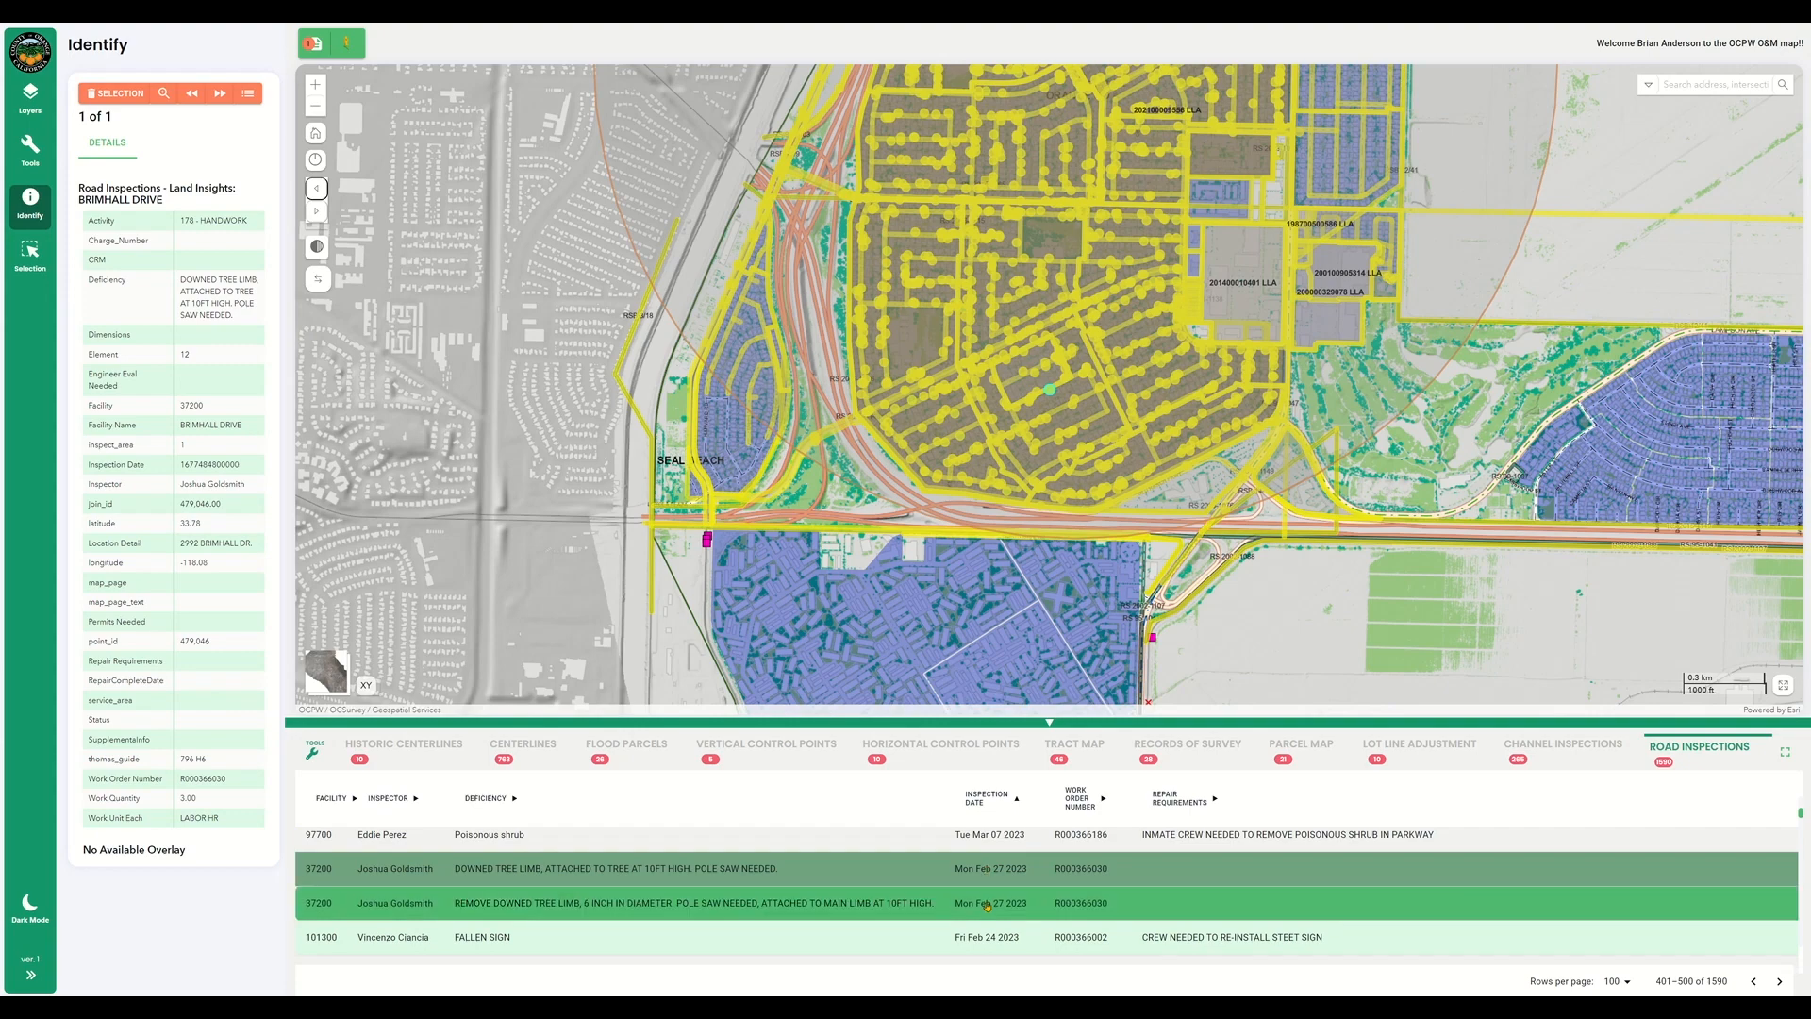
left_click(986, 905)
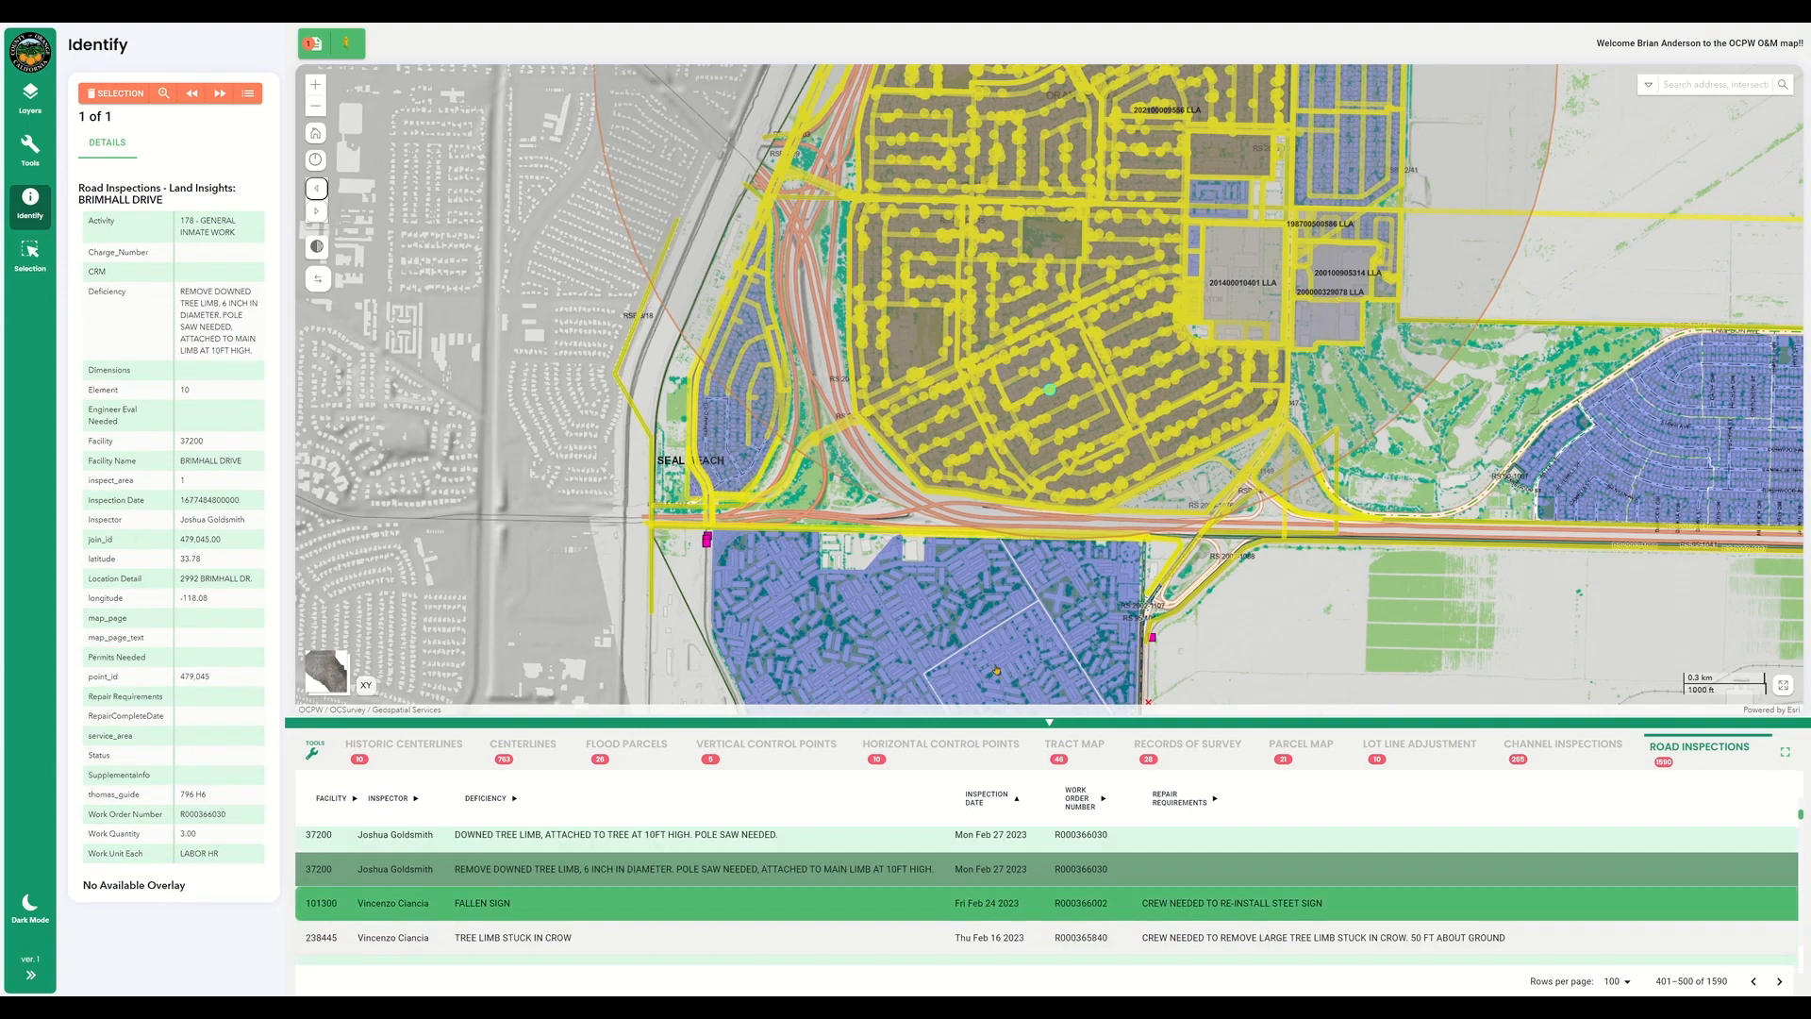
left_click(999, 938)
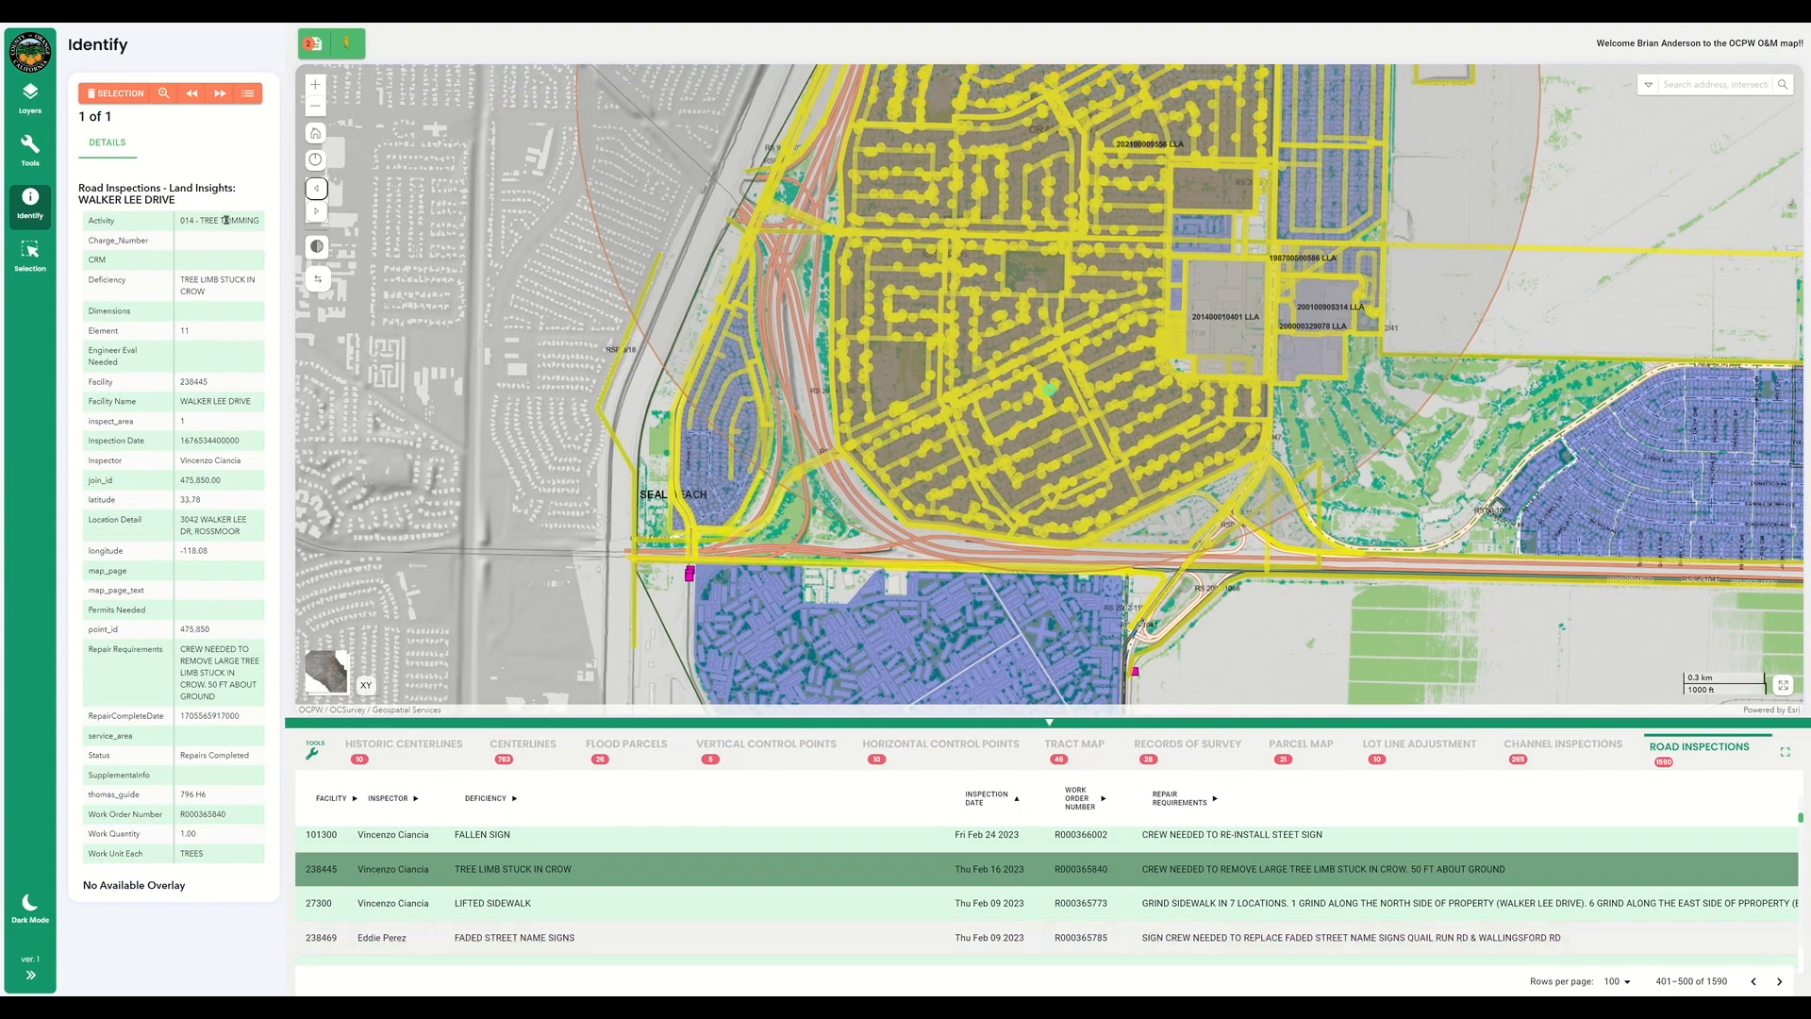
left_click(114, 96)
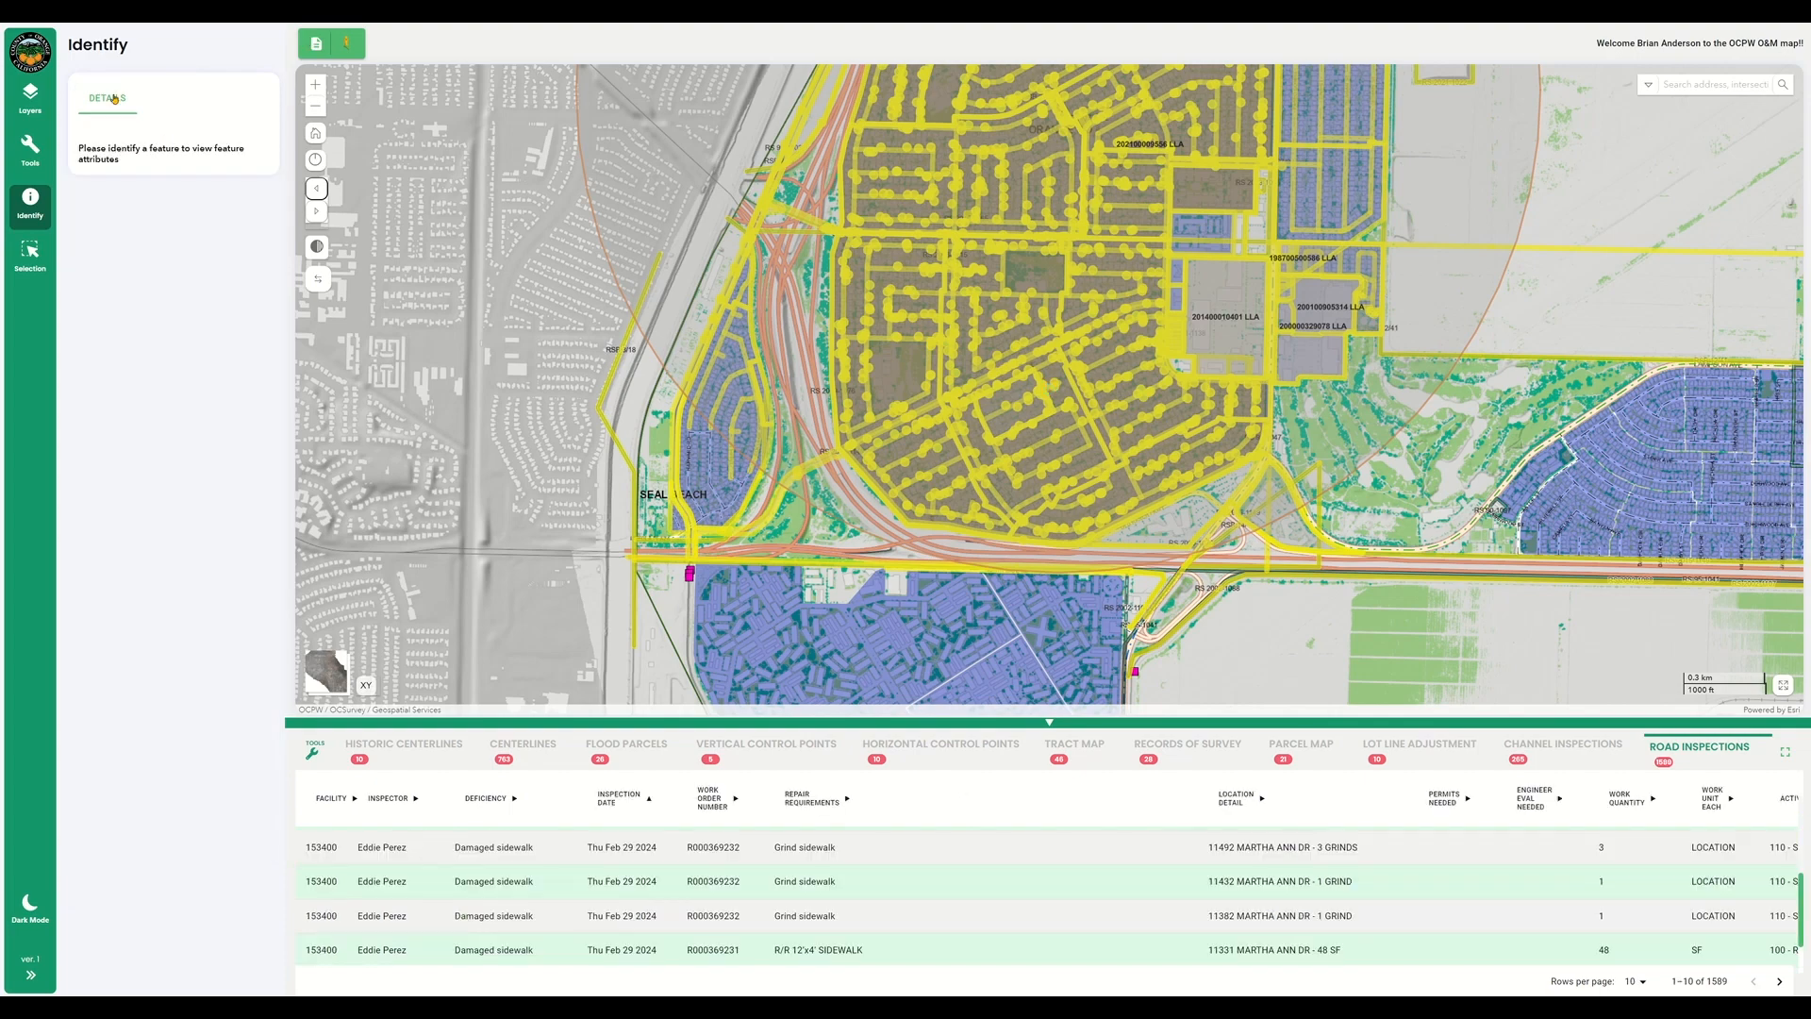
Remove the Martha Ann Drive 1-grind record above the other 1-grind record, and the Donnis Road 3-grinds record, from the road inspections selection.
left_click(928, 882)
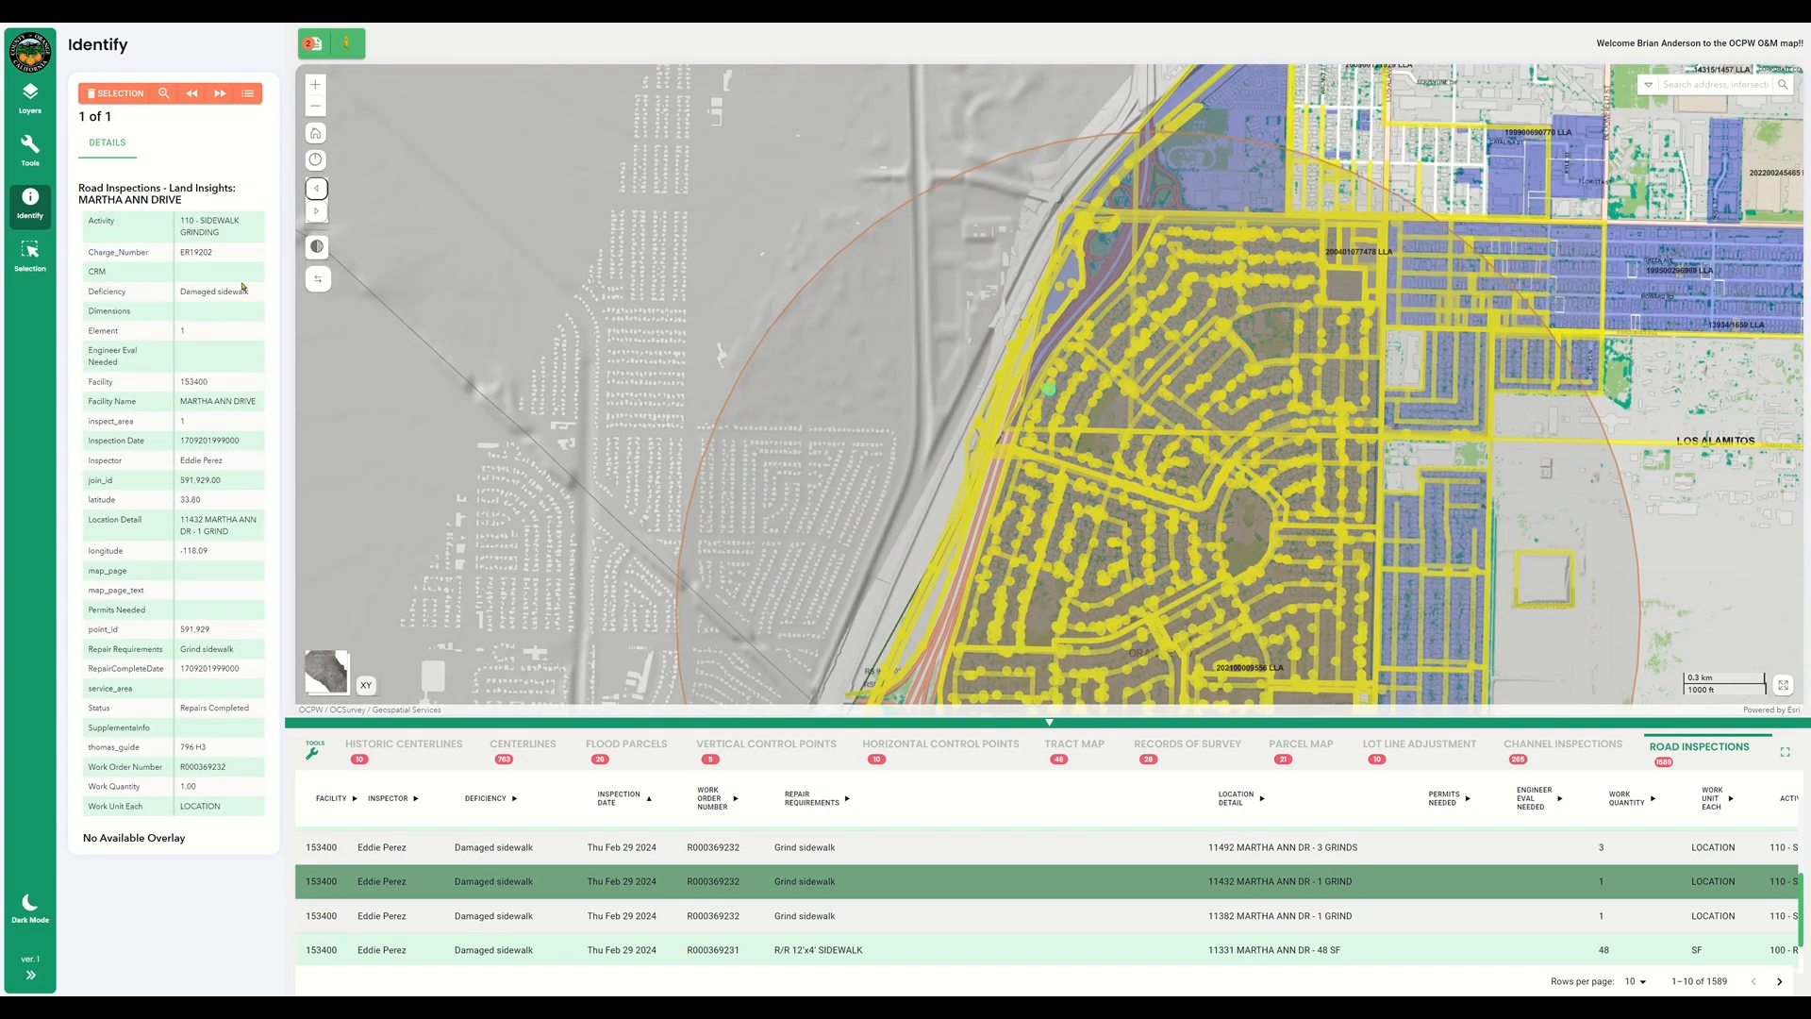
left_click(110, 98)
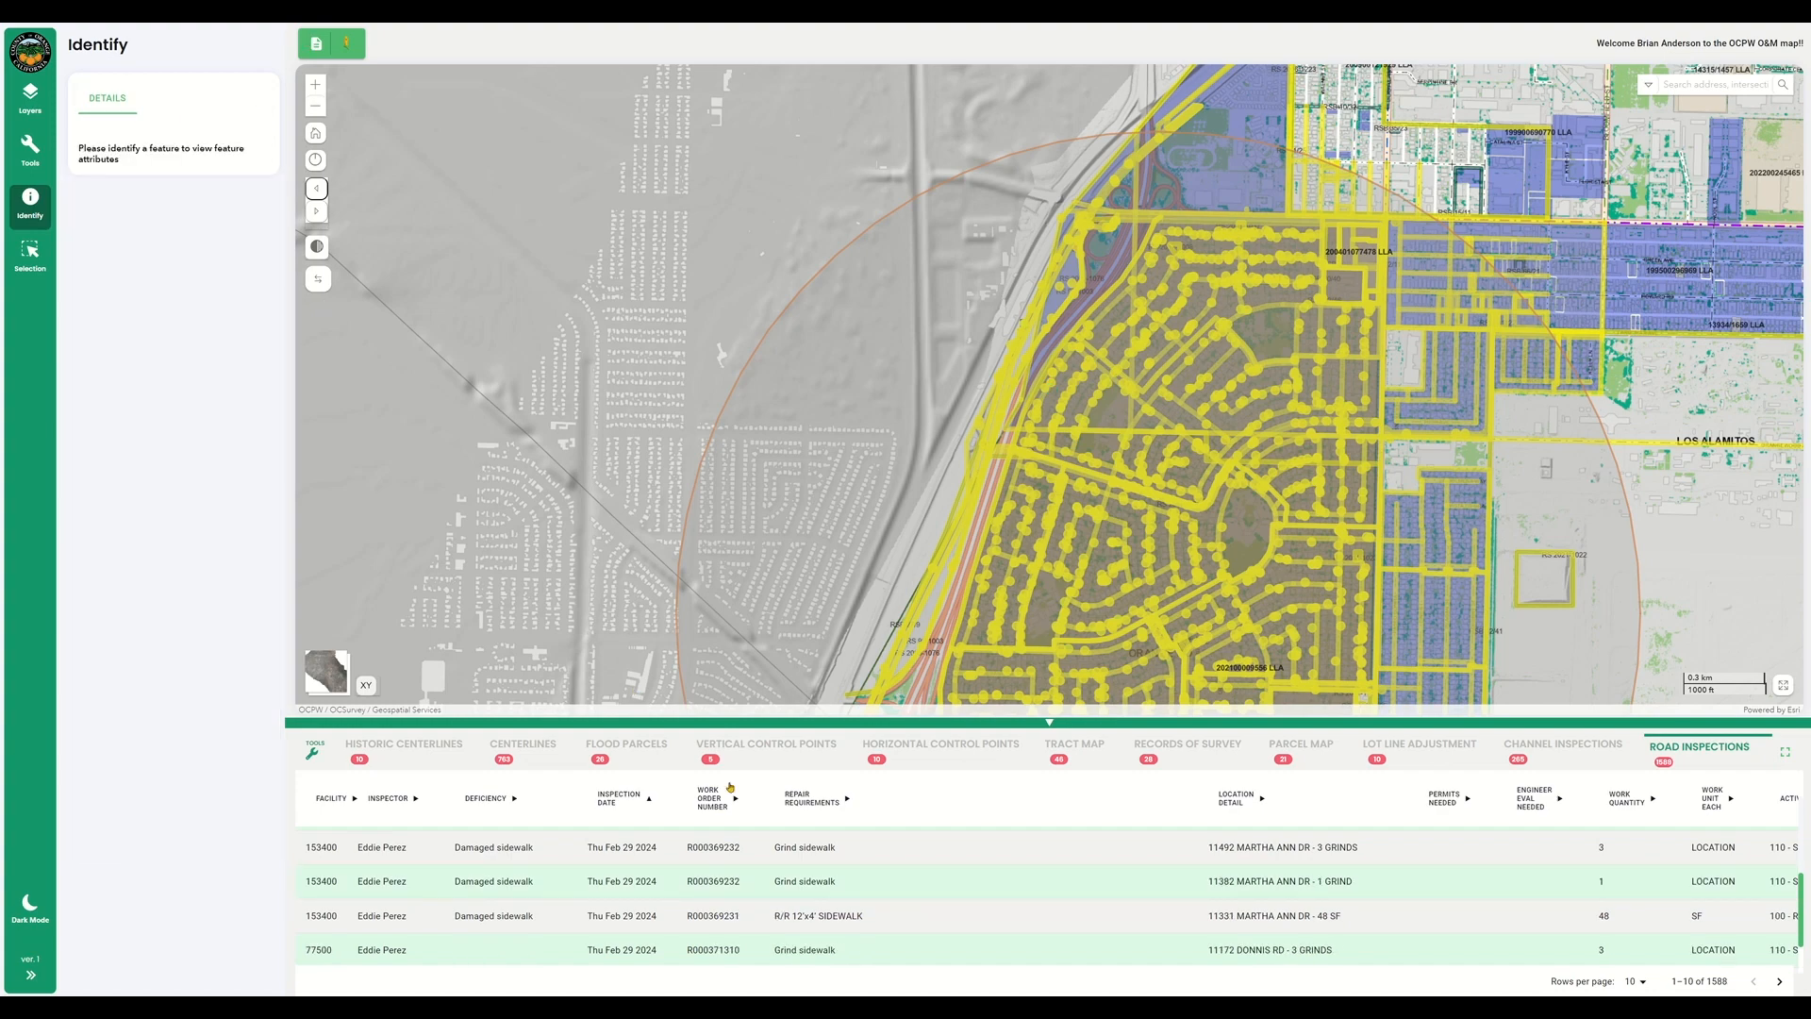
left_click(892, 948)
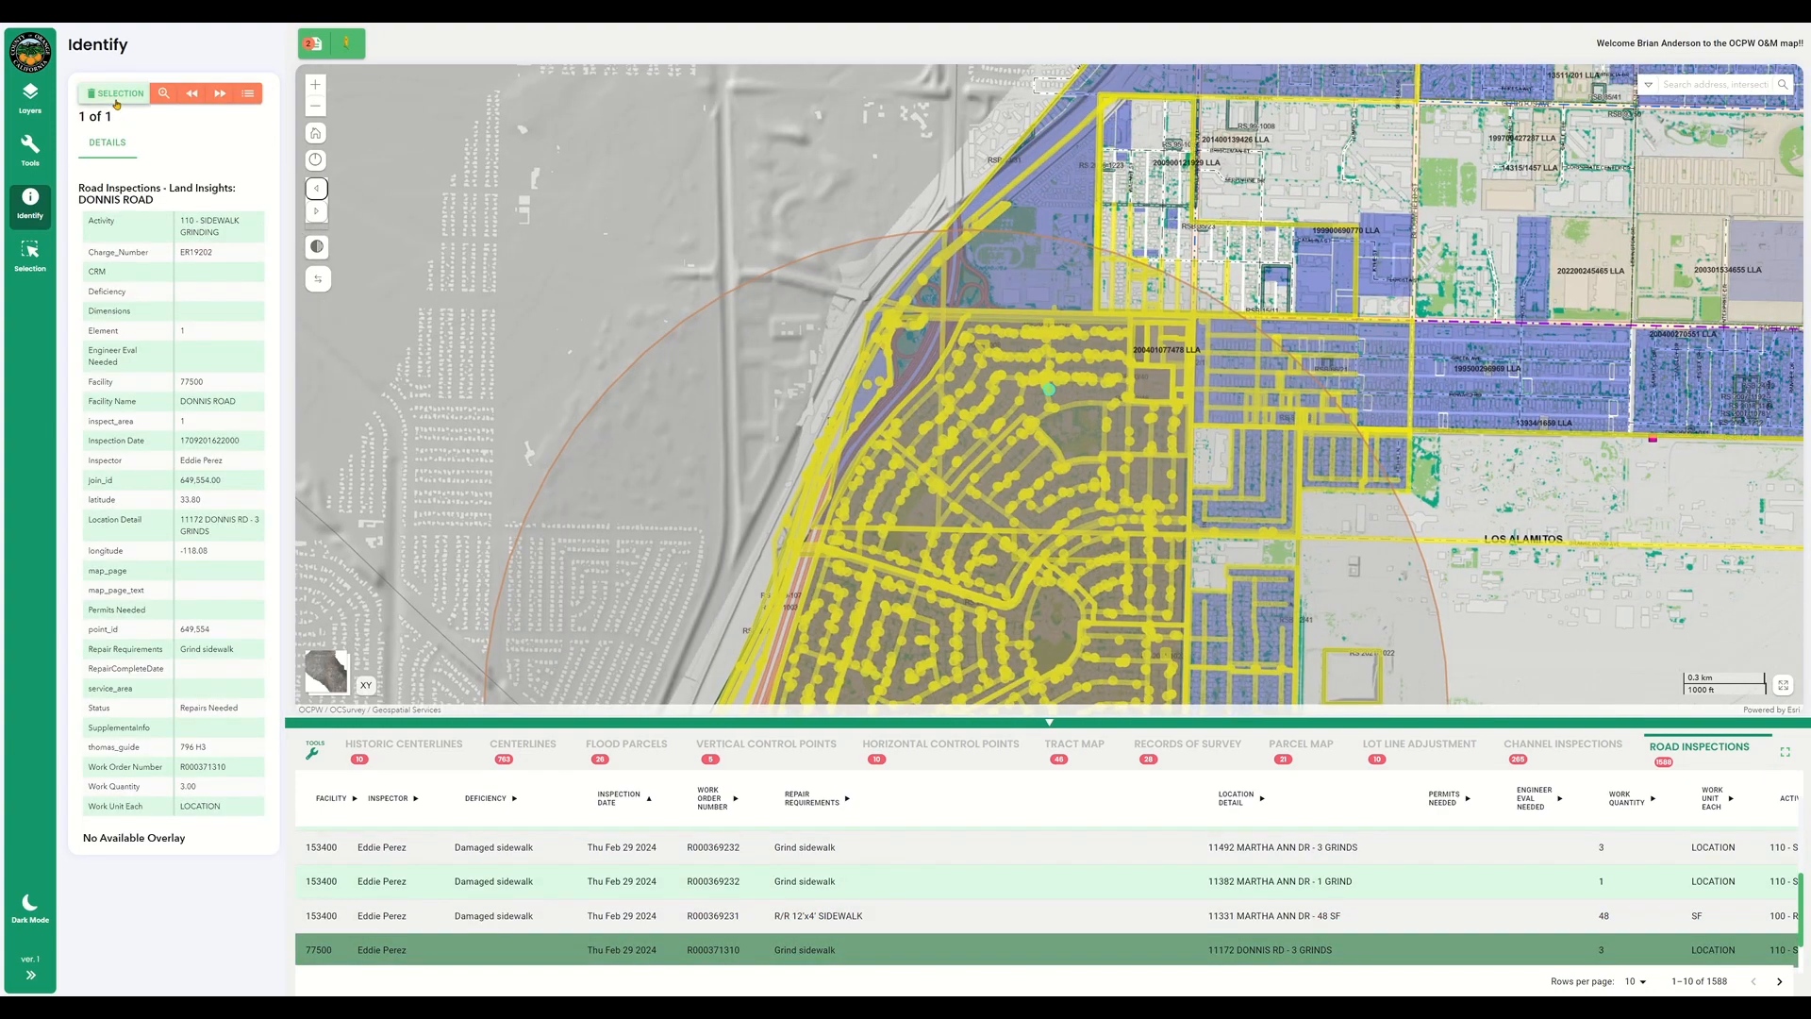
left_click(115, 97)
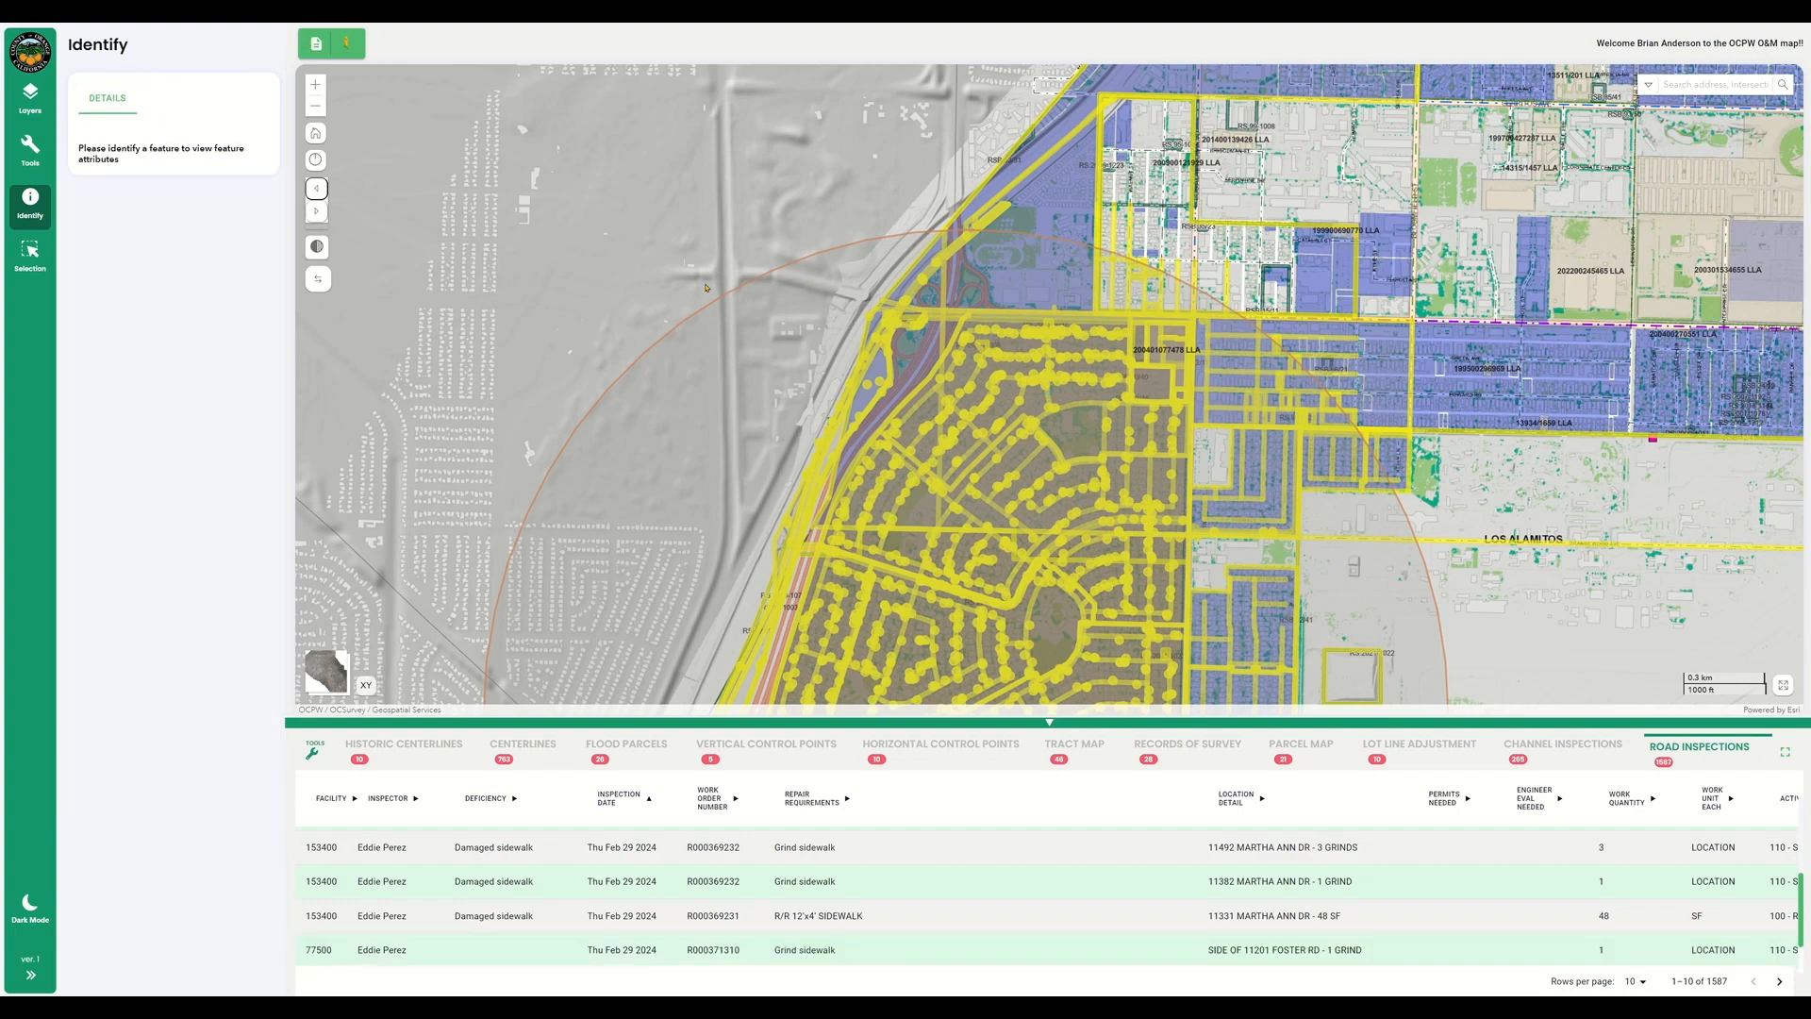
Clear all selected features from the selection query, keeping the circular query area.
scroll(939, 560, "down", 1)
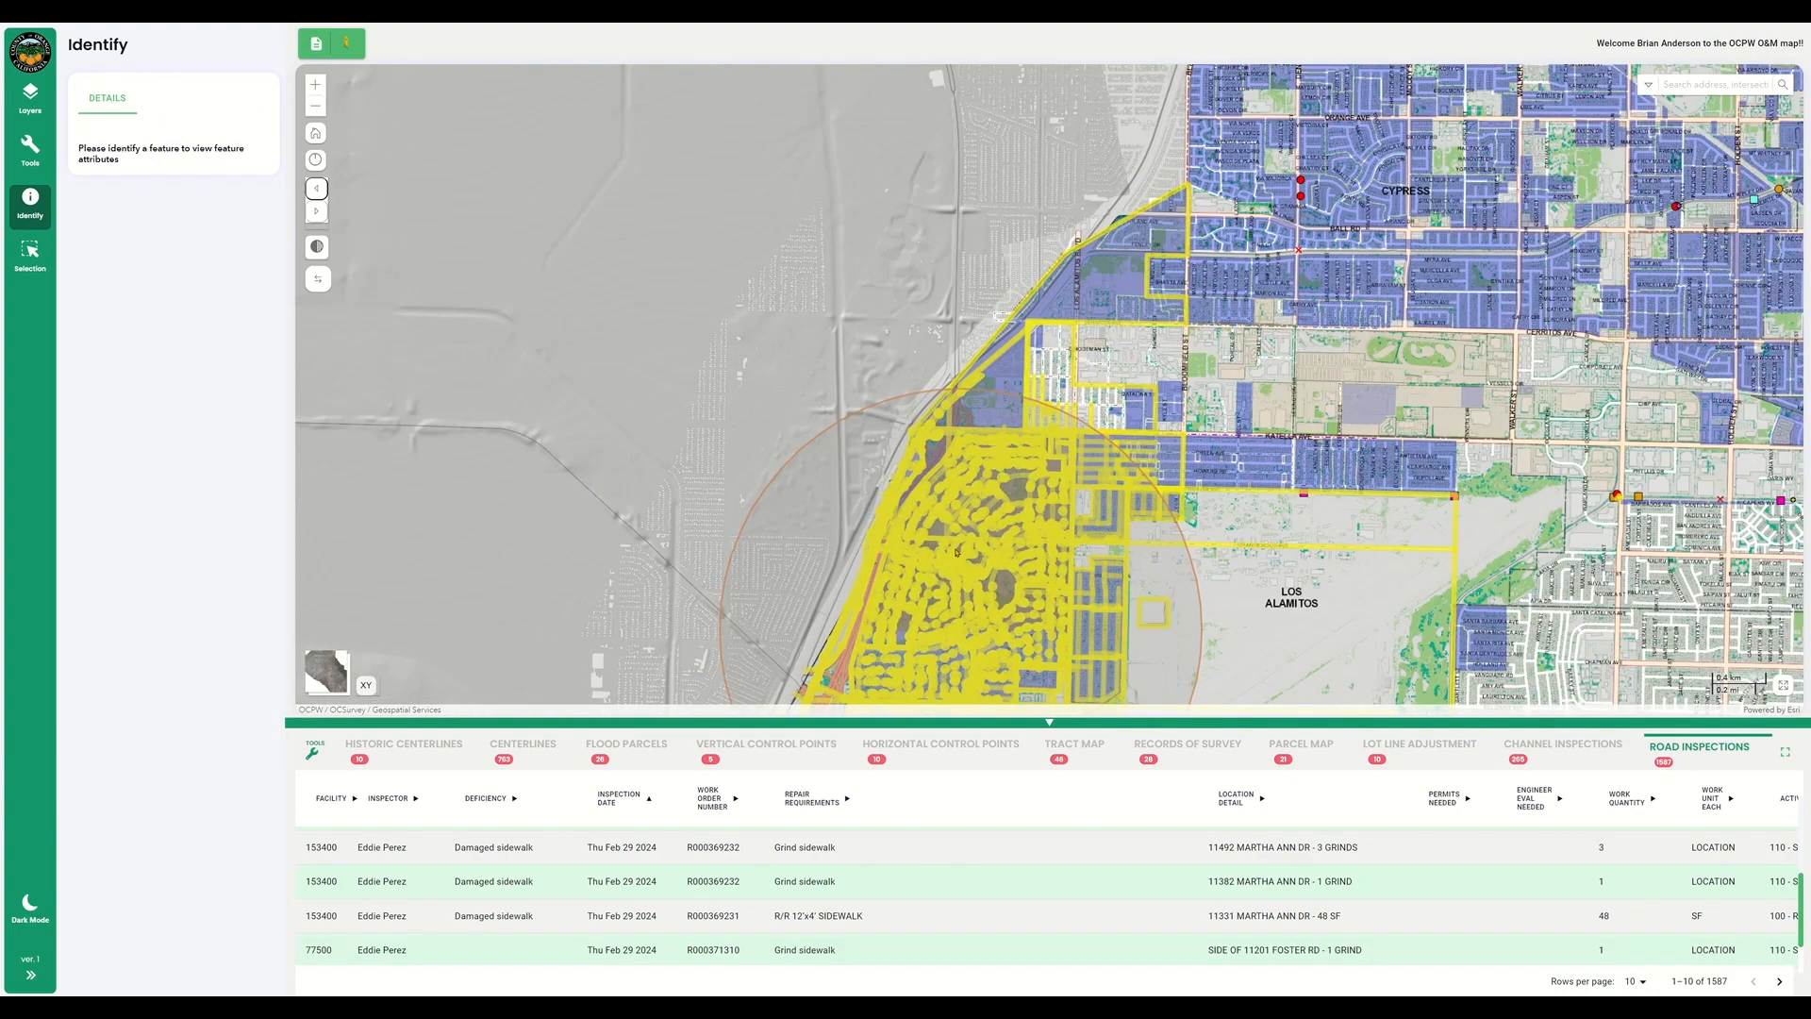
left_click_drag(938, 560, 985, 292)
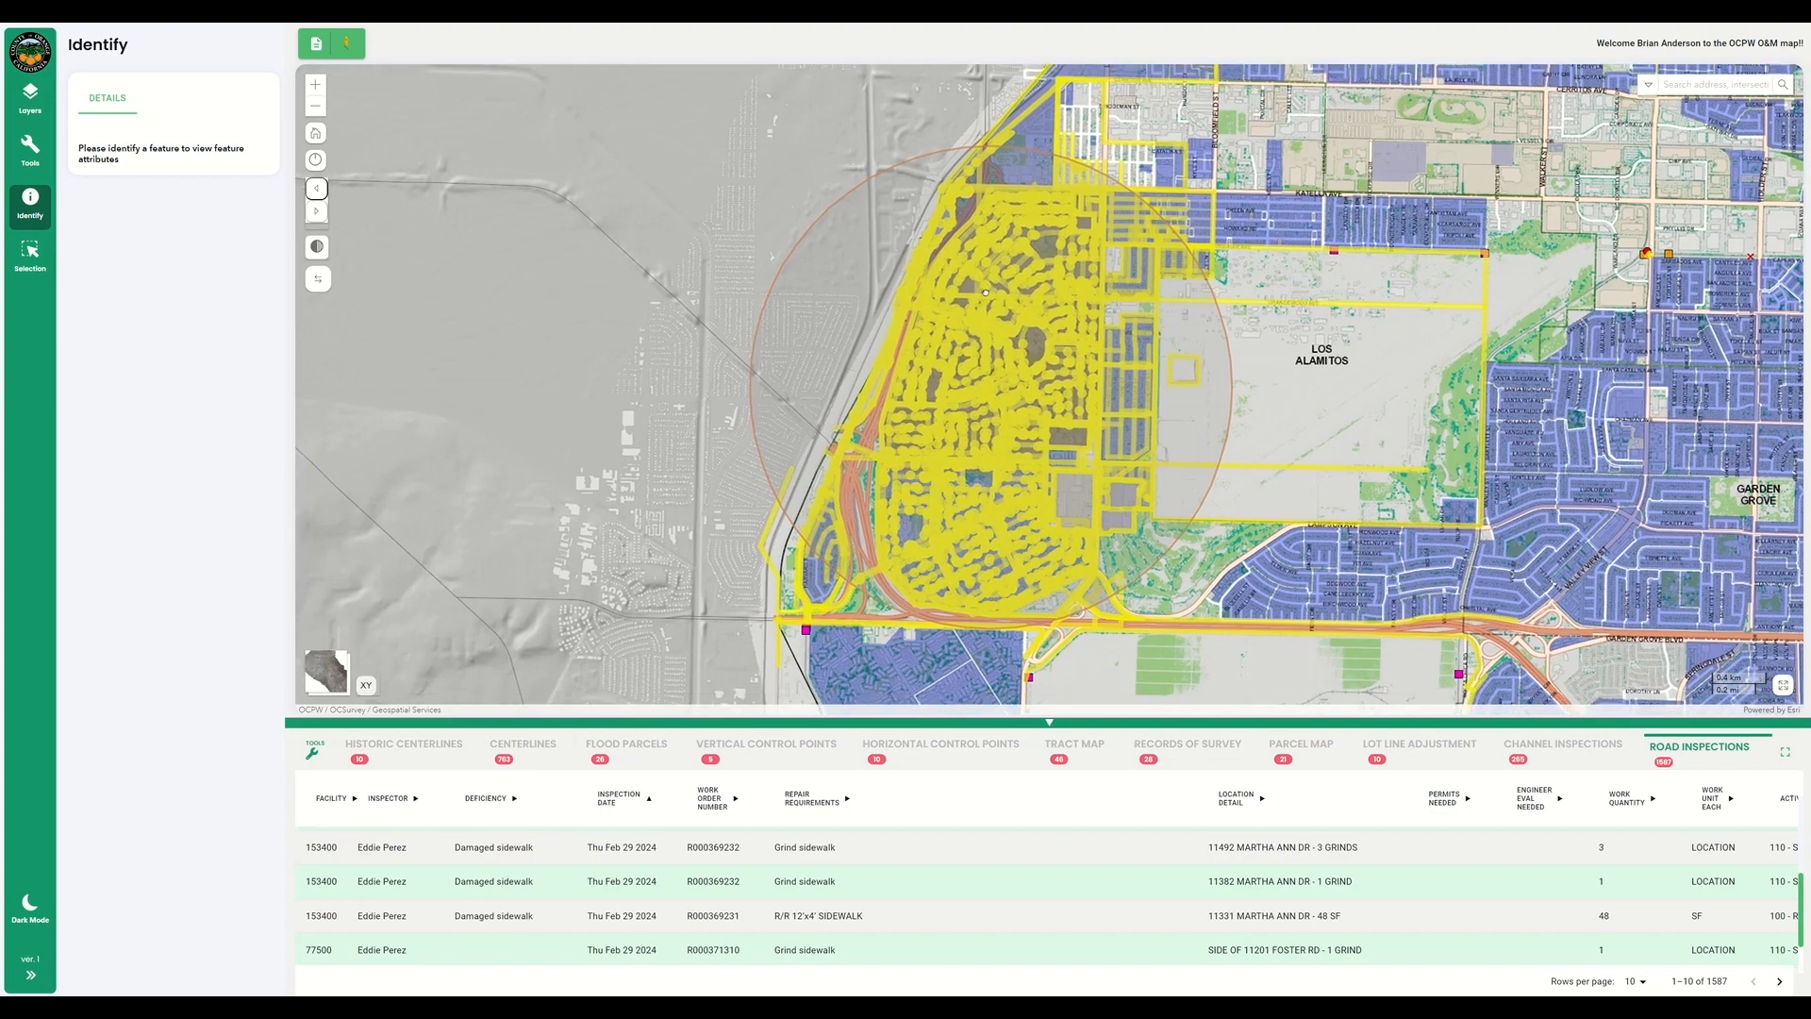
left_click(31, 272)
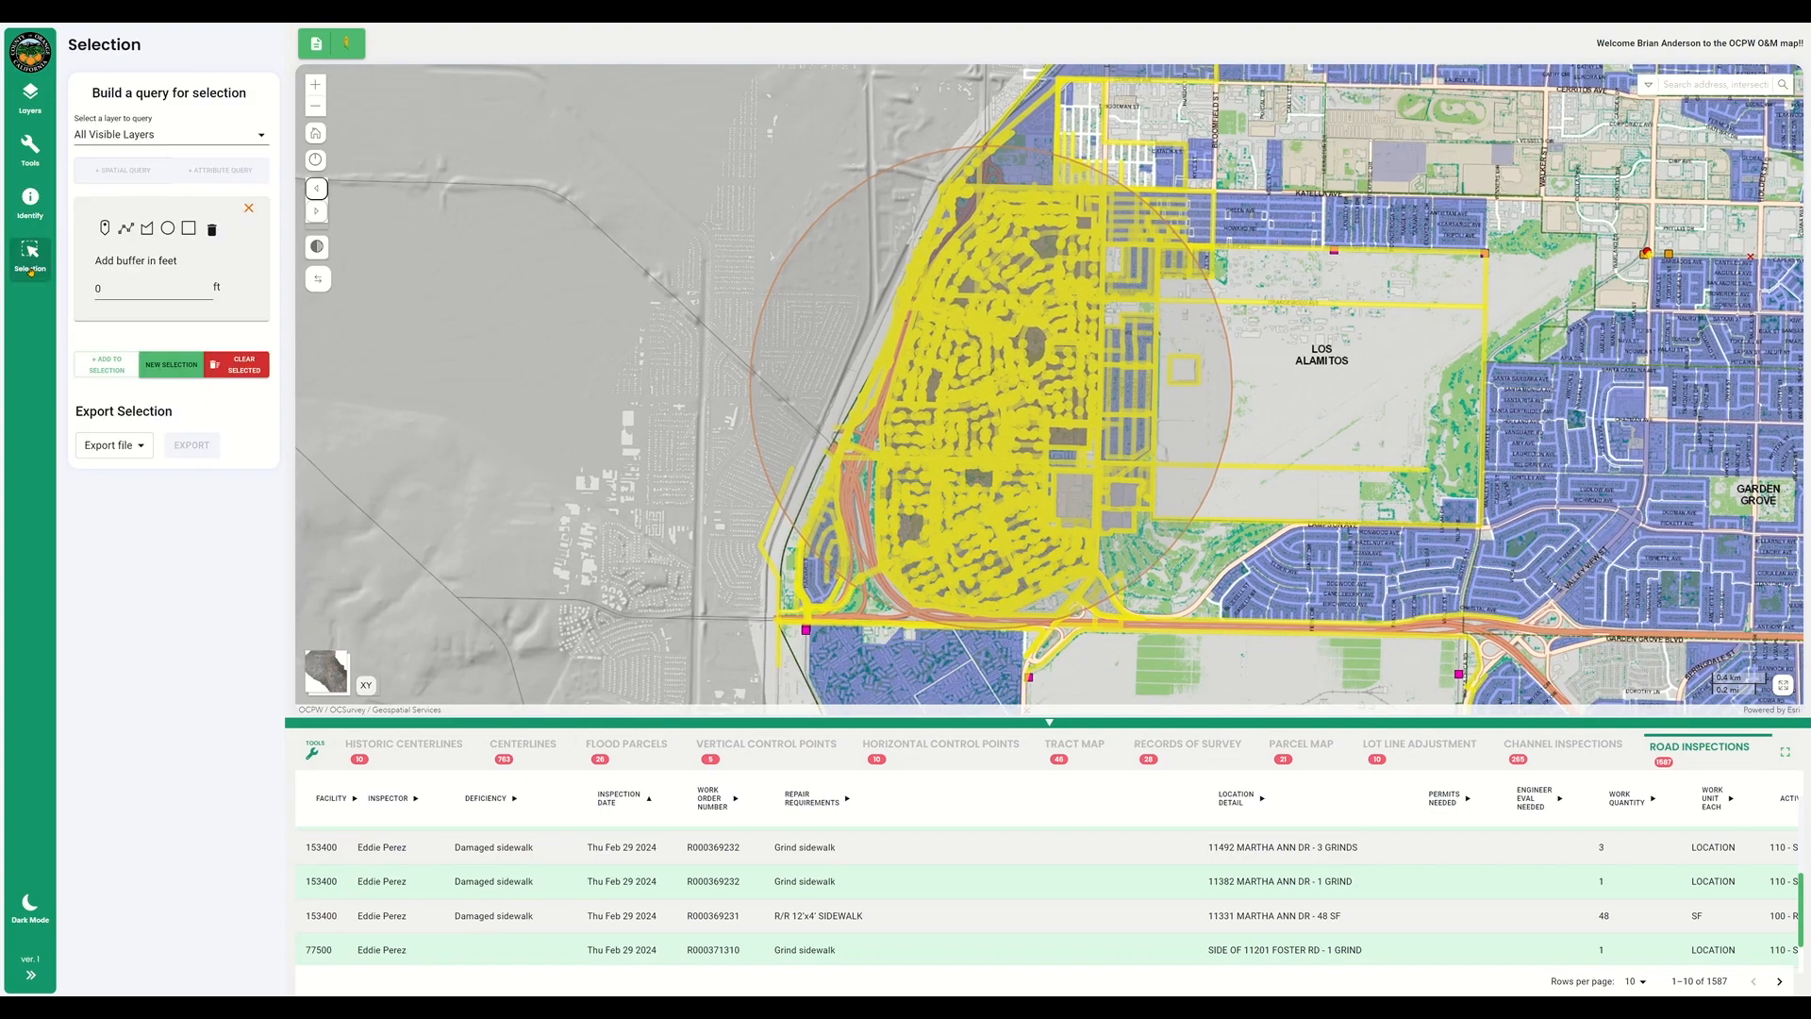
left_click(246, 368)
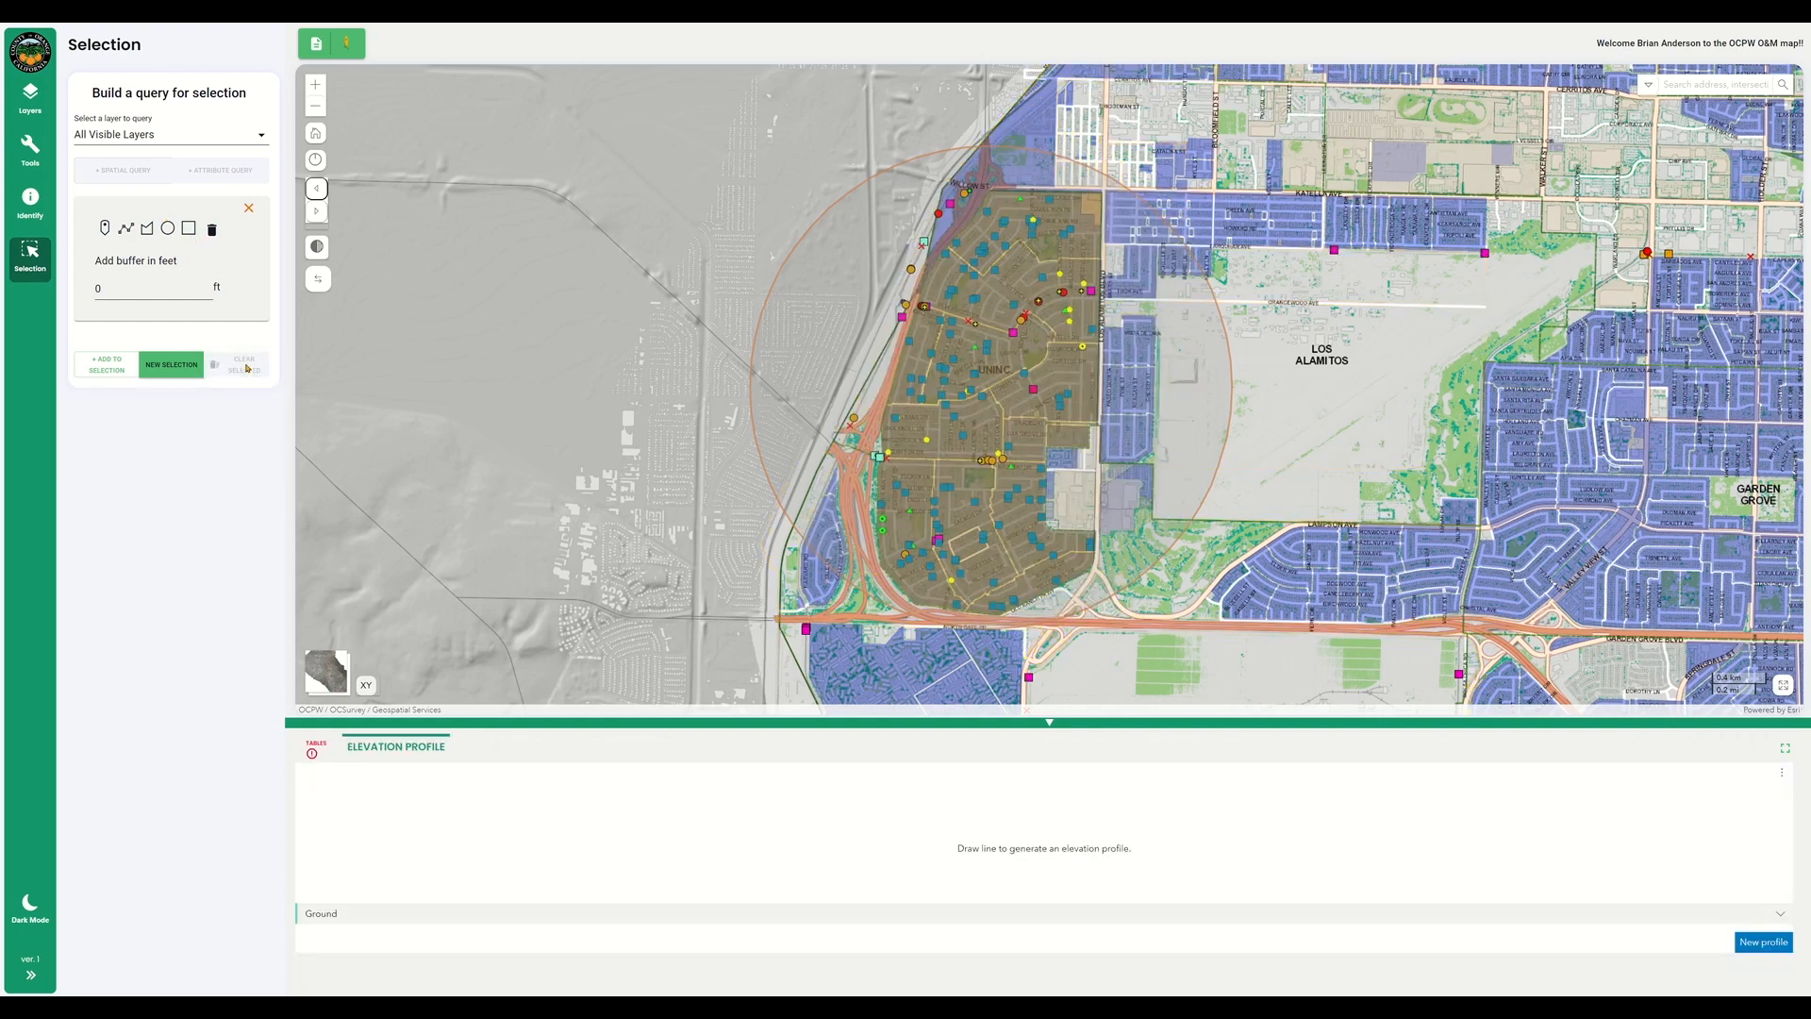
Restrict the query to the Road Inspections layer and add an attribute condition for activity 109 - MISC. CONCRETE/BRICK CONST (LABOR HR).
left_click(252, 137)
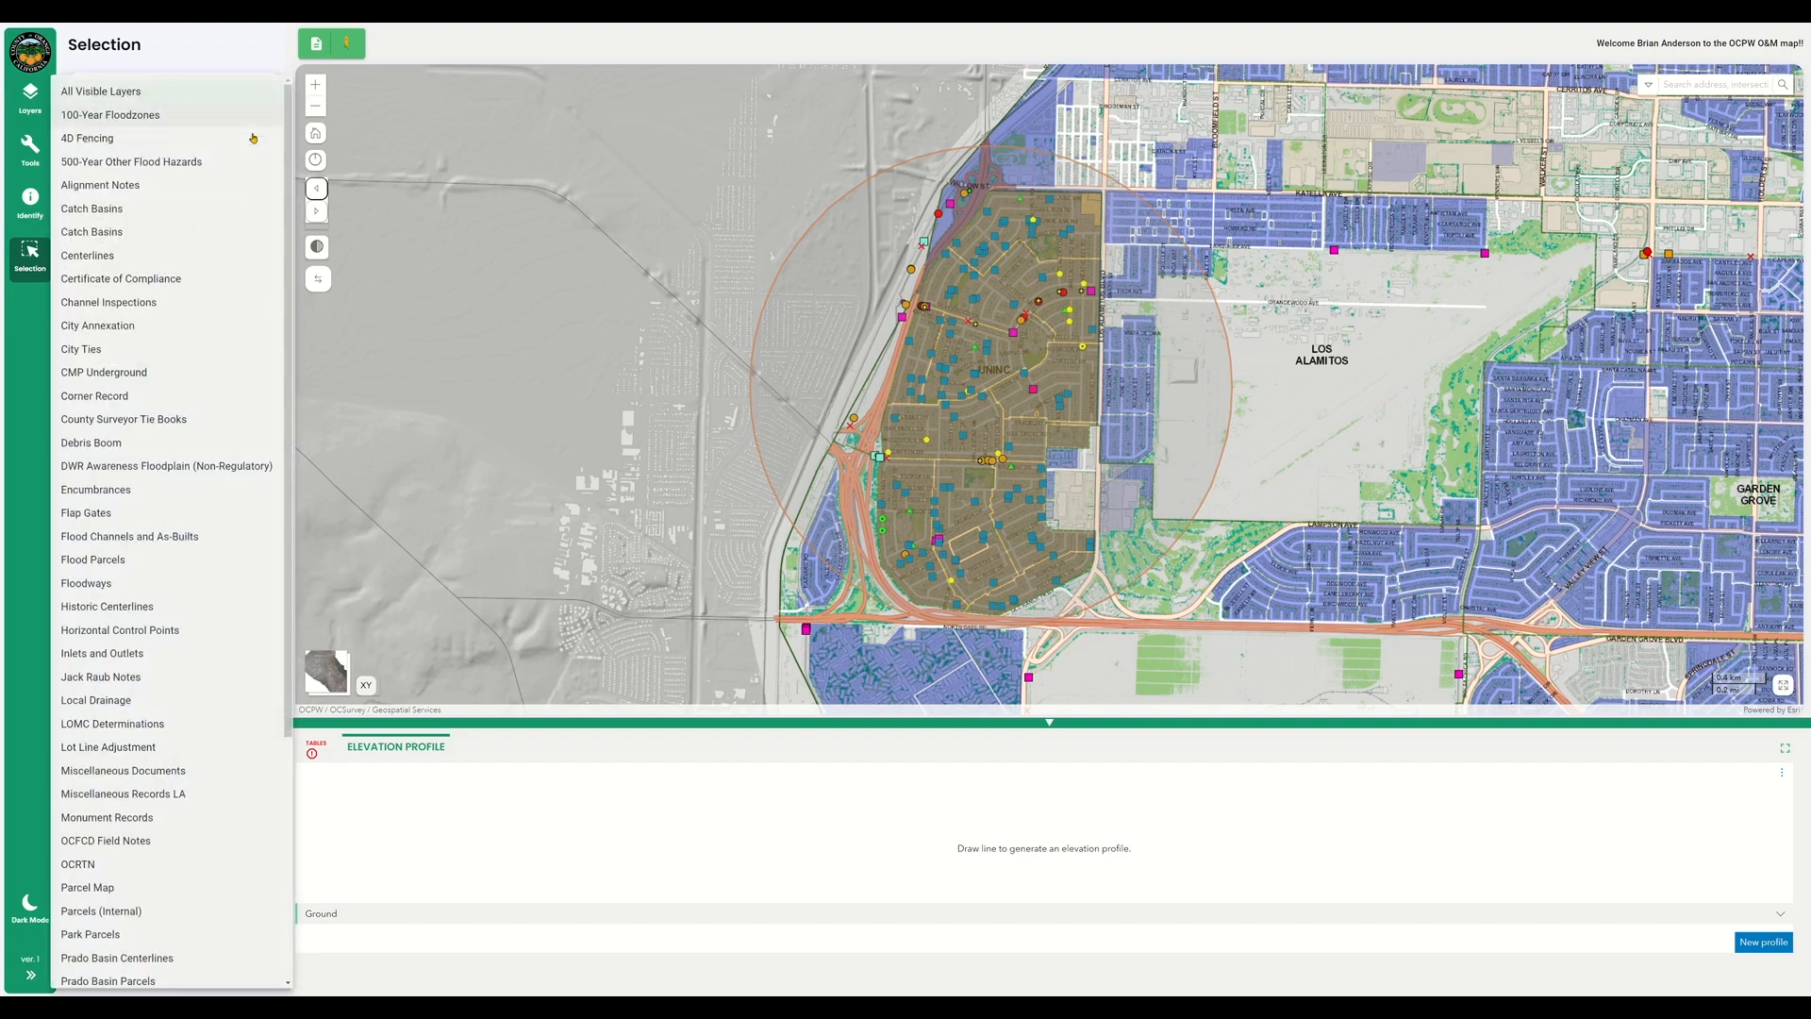
scroll(217, 226, "down", 4)
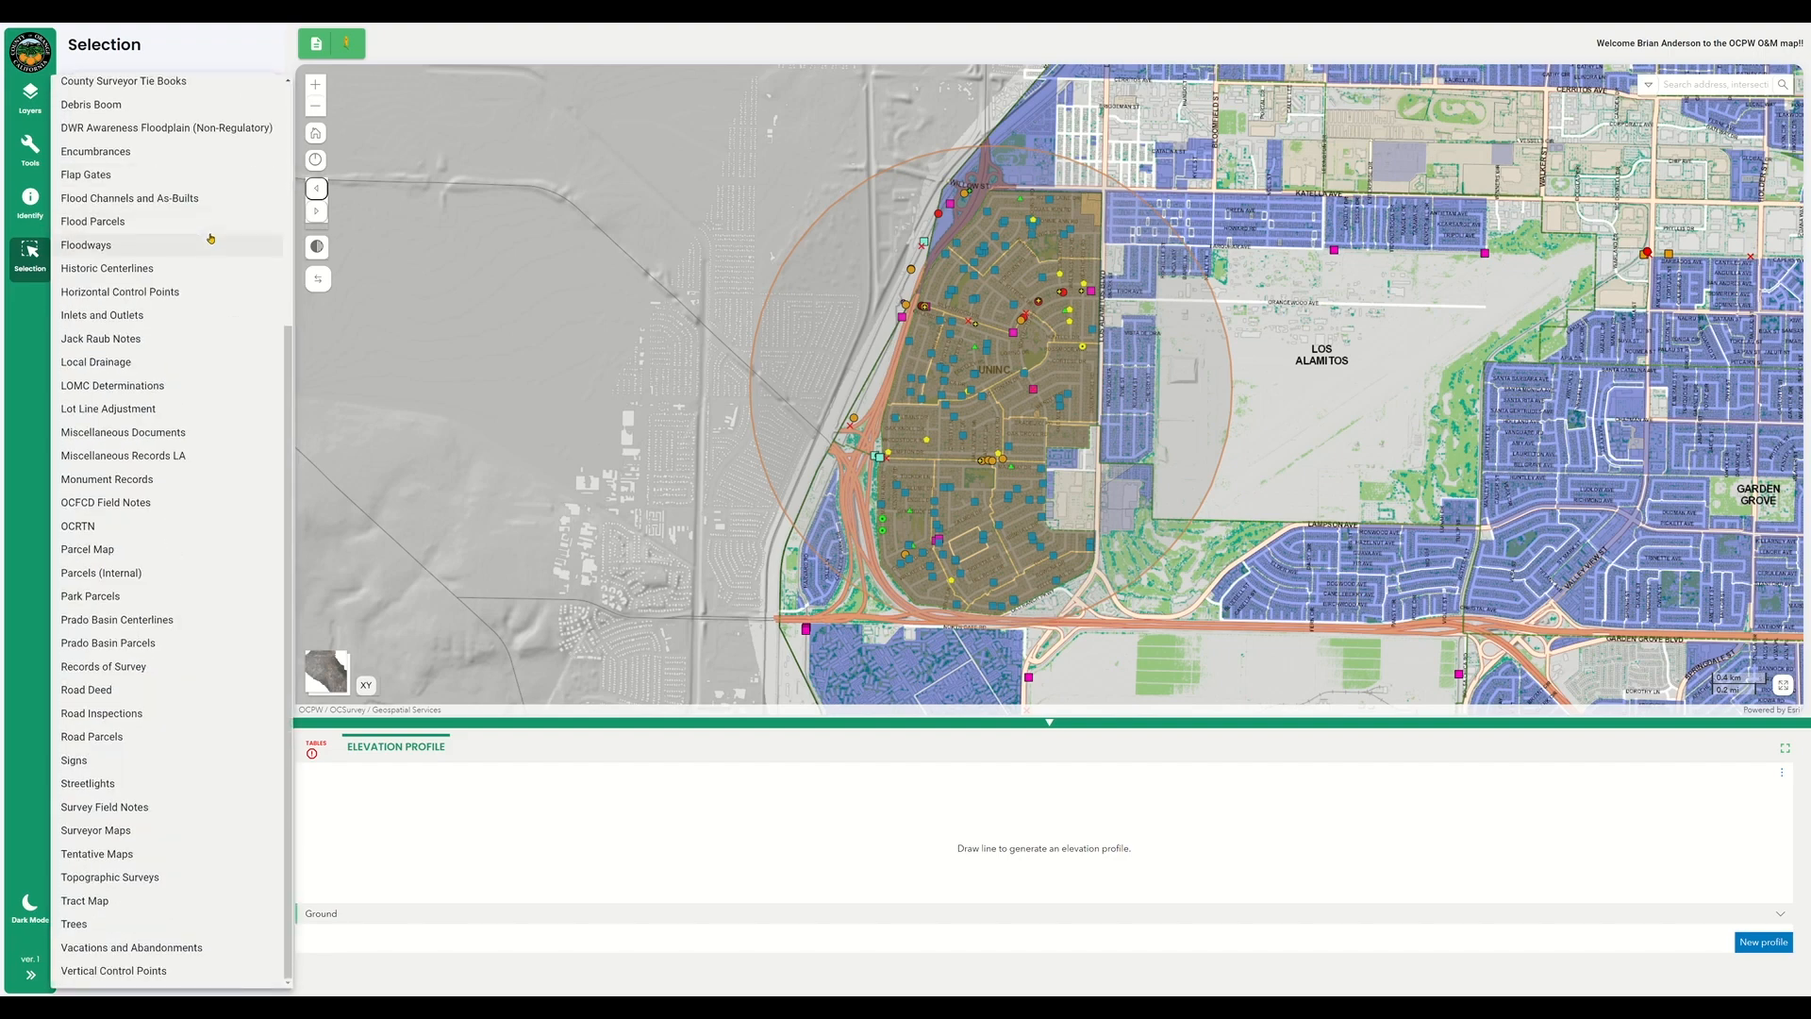
left_click(139, 715)
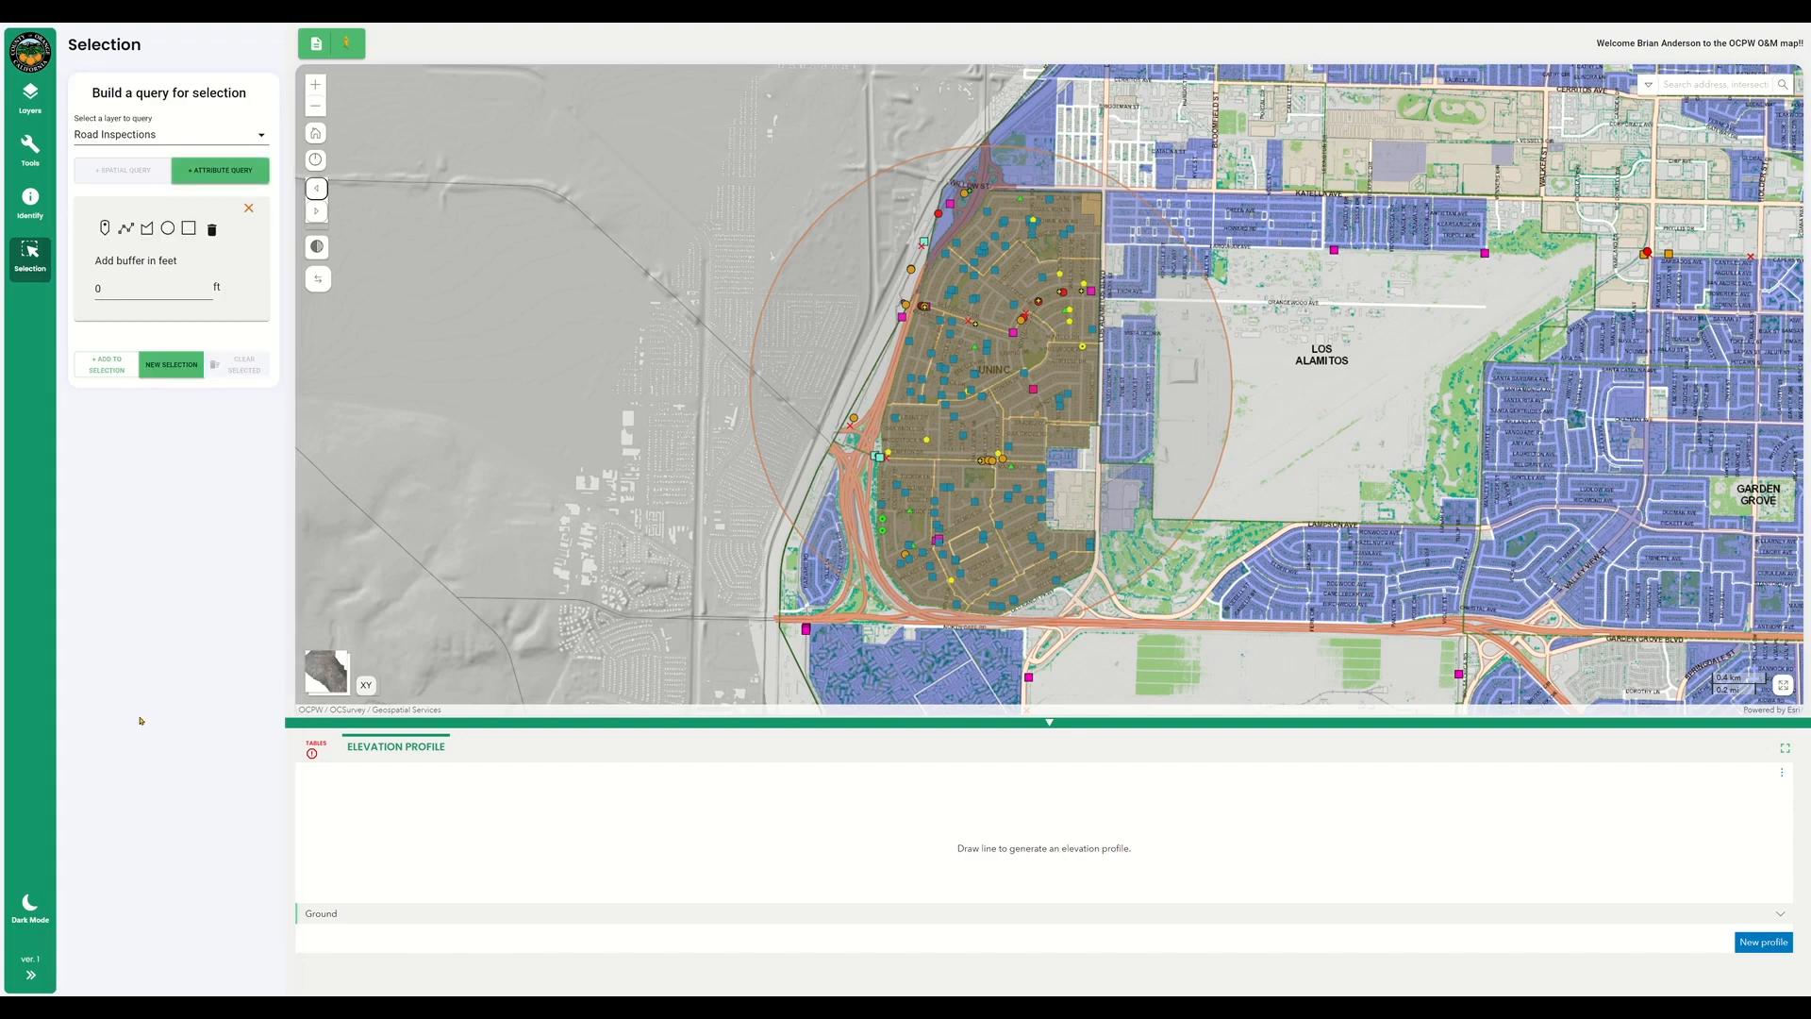
left_click(222, 180)
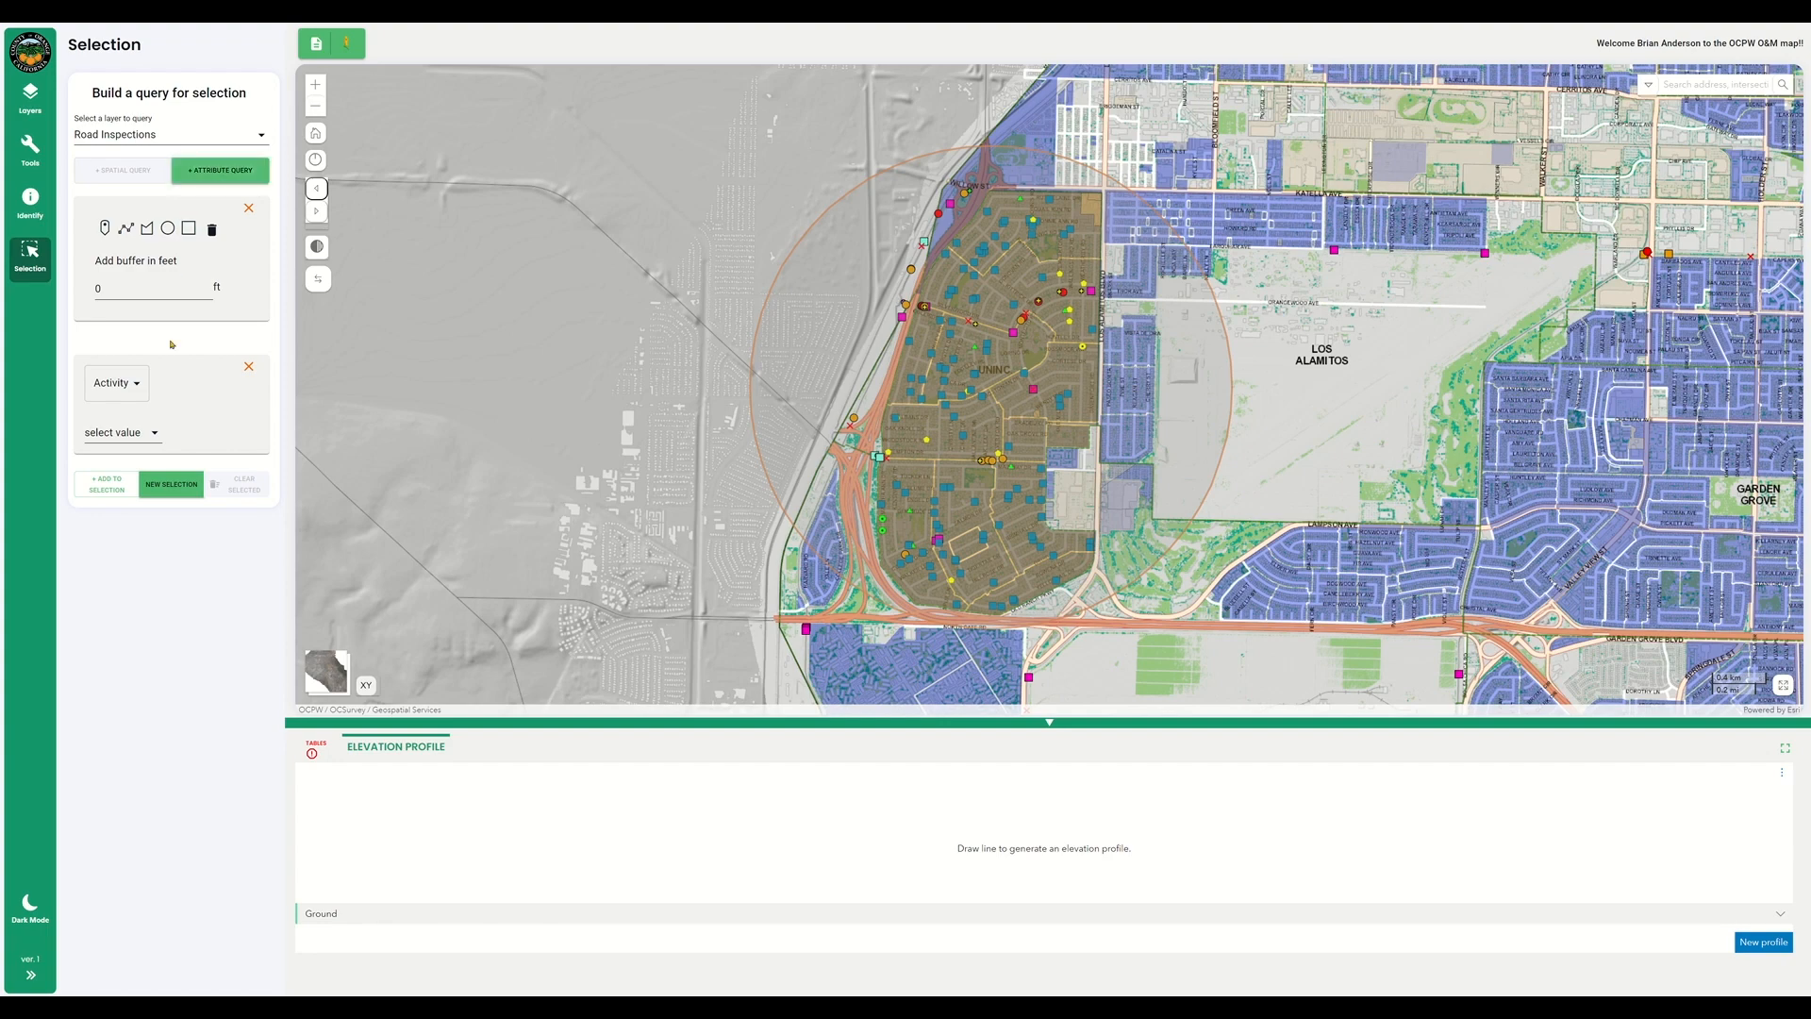
left_click(157, 433)
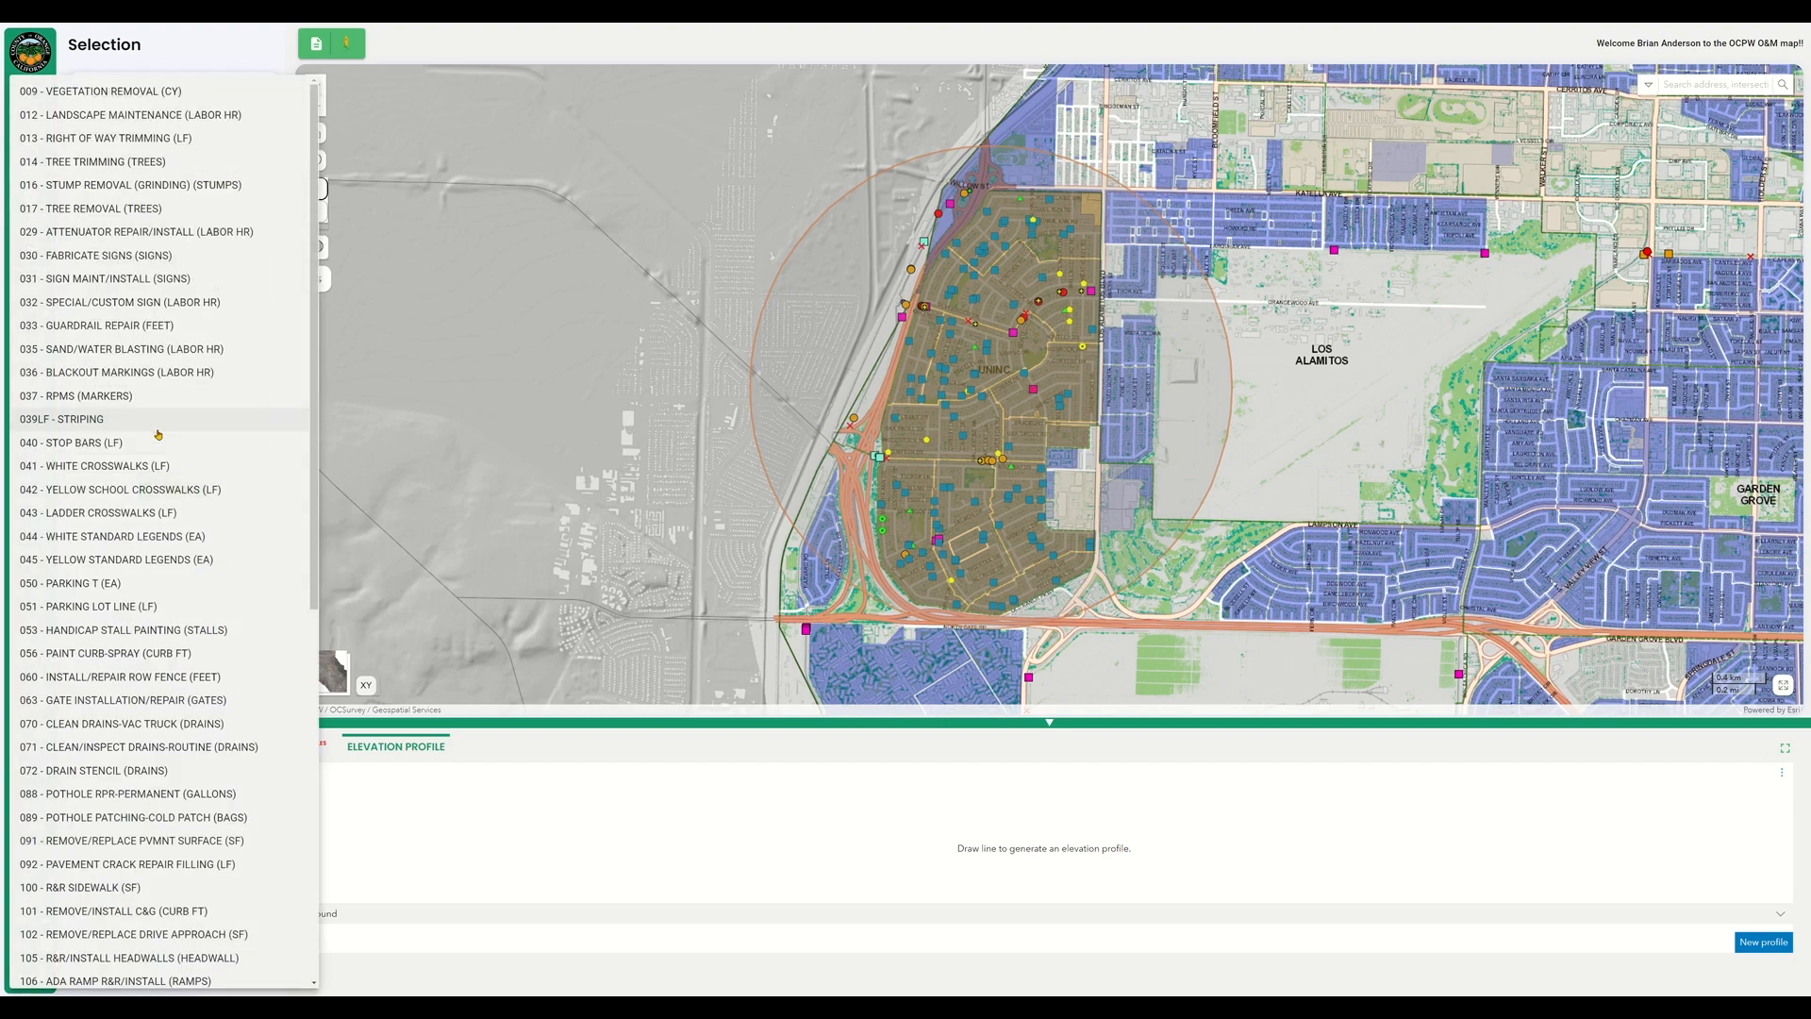
scroll(159, 433, "down", 5)
scroll(157, 434, "down", 2)
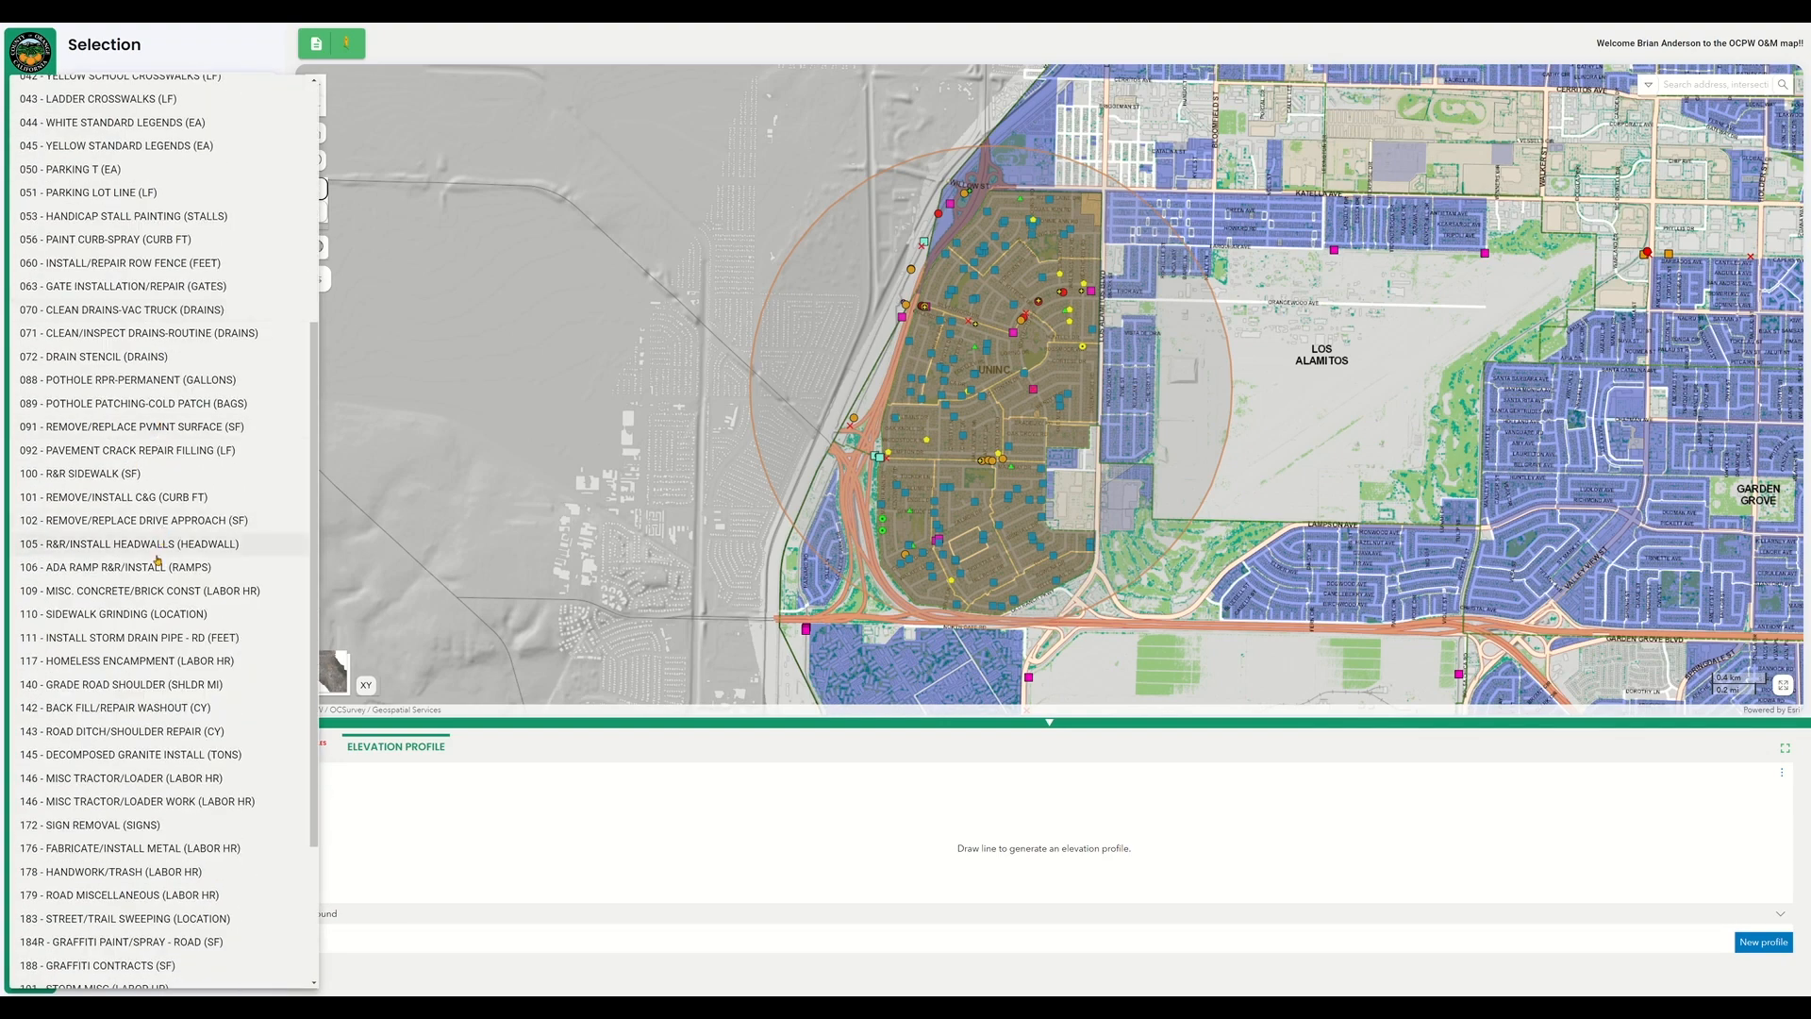
left_click(151, 587)
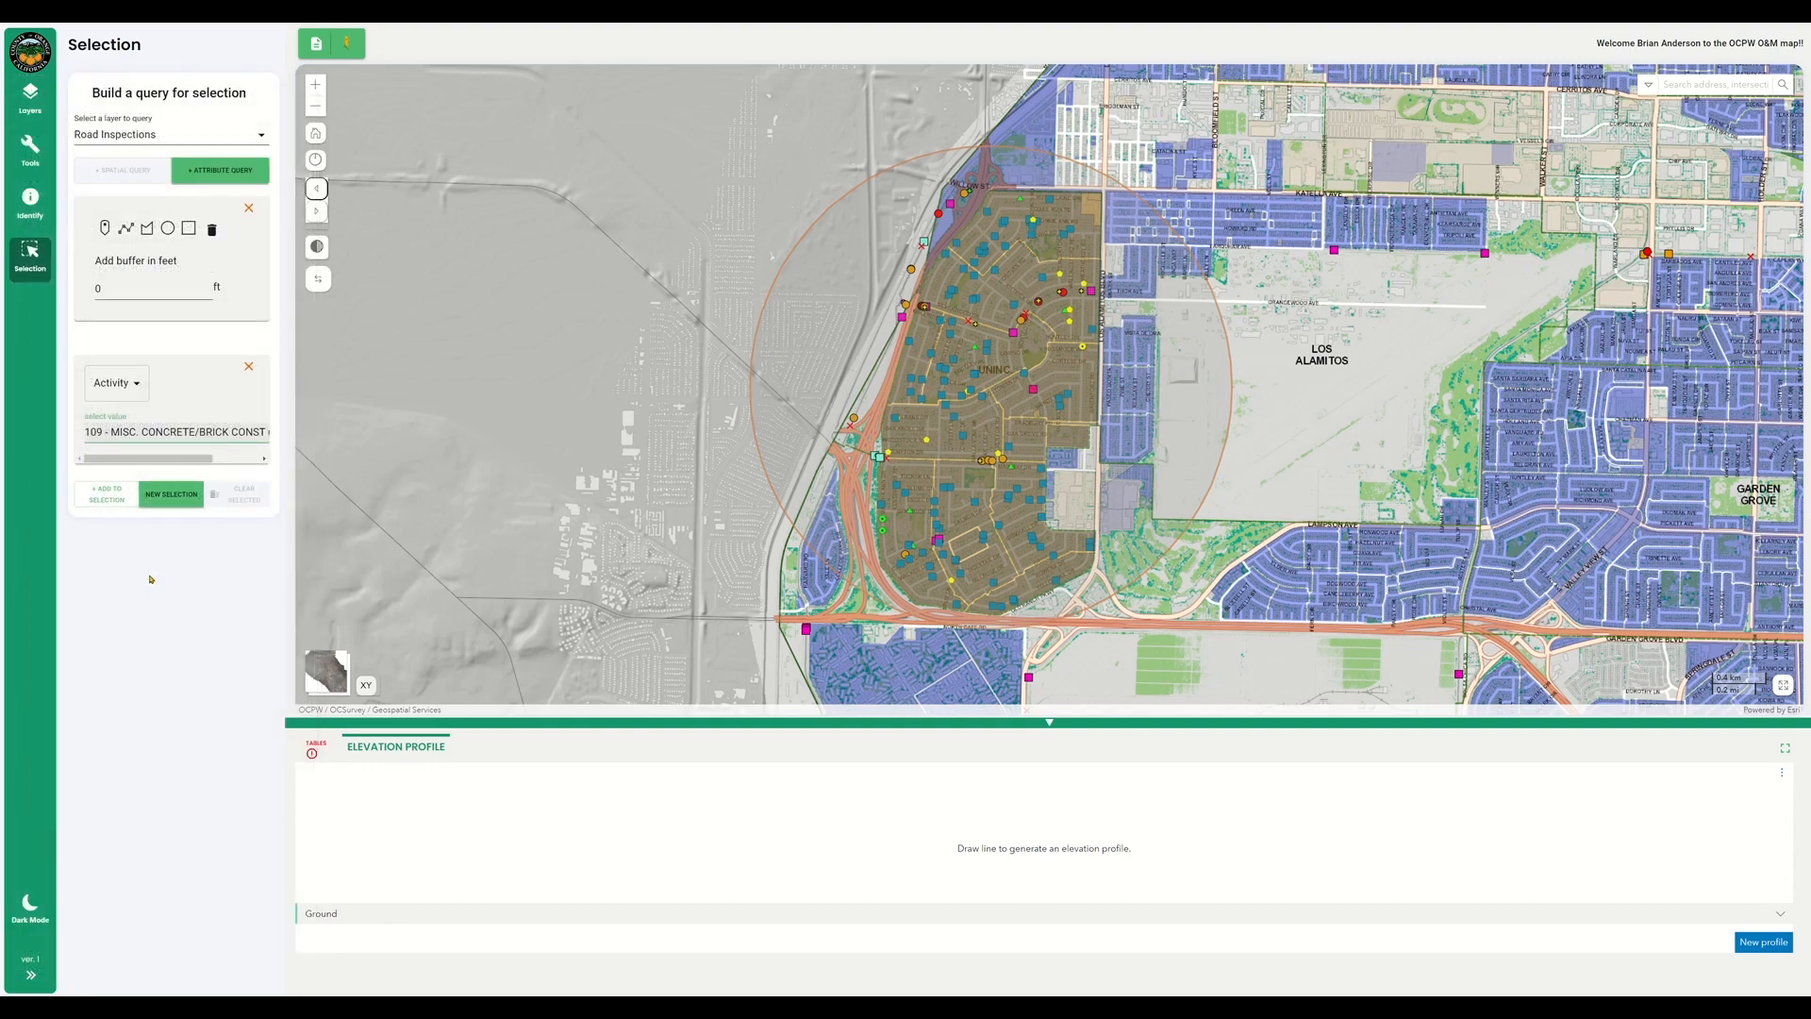
Add an Inspection Date attribute condition starting from 01/01/2020, with the end date left empty.
left_click(217, 173)
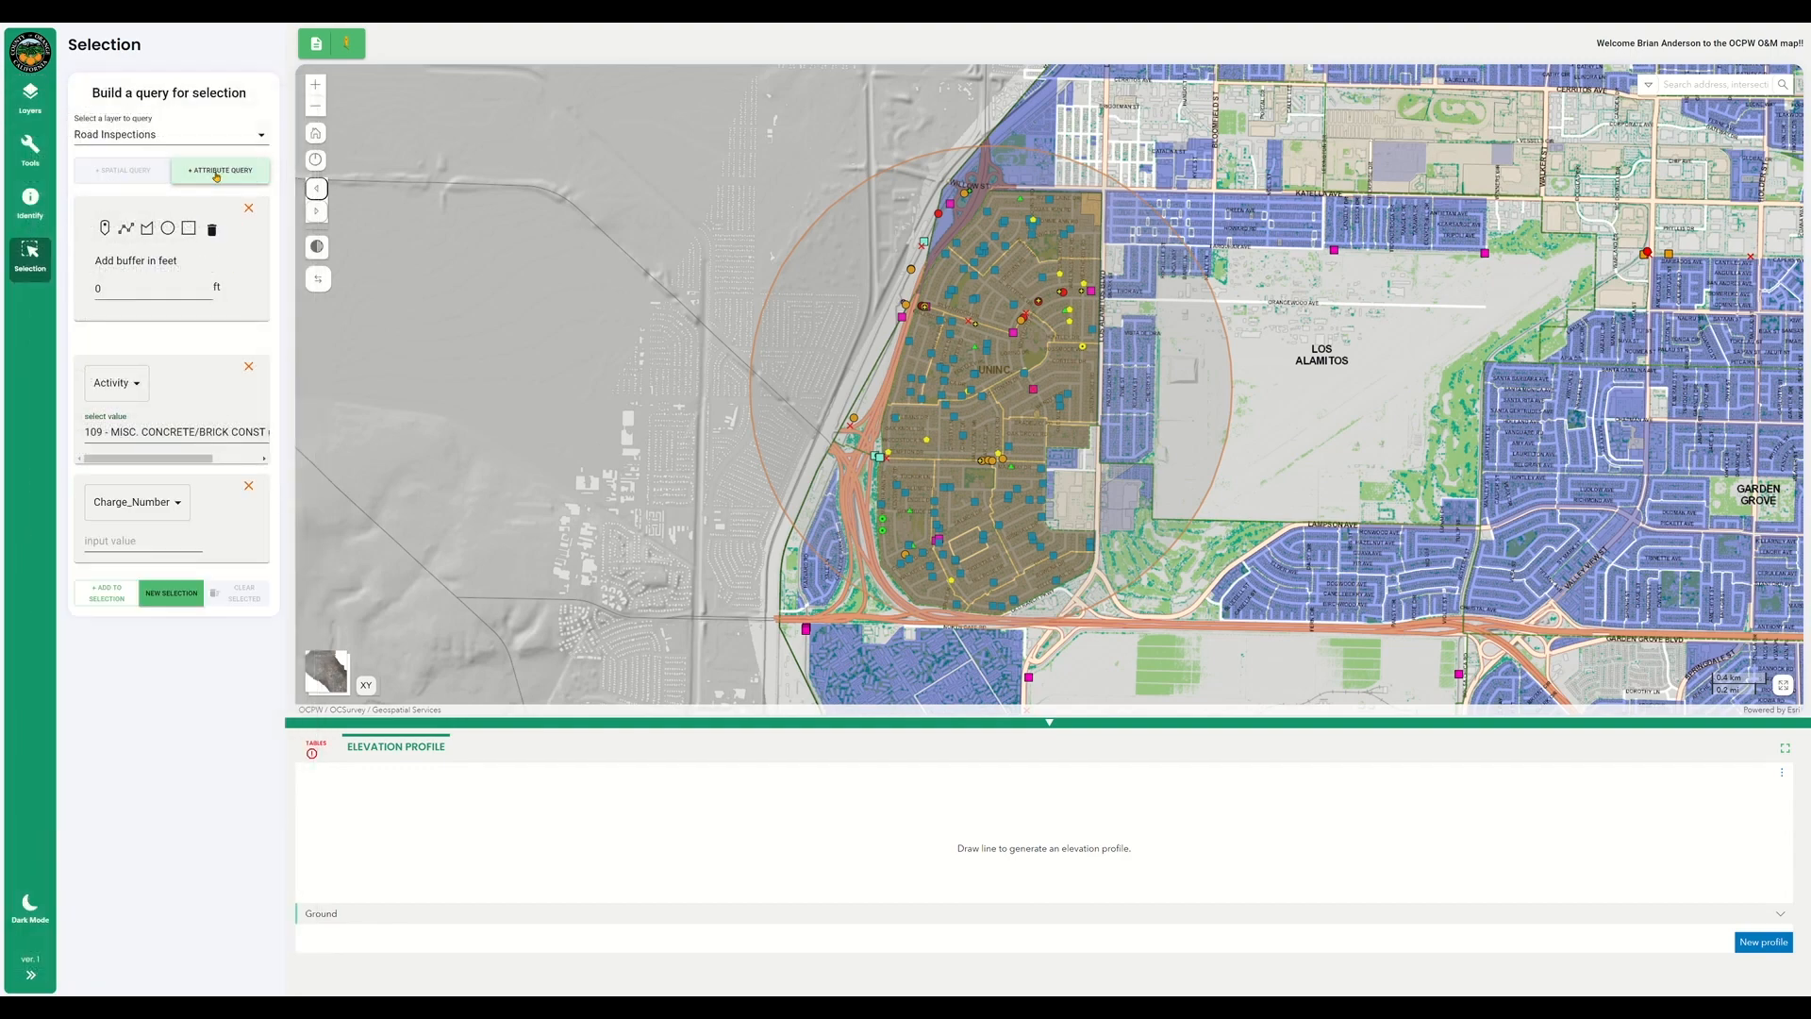
left_click(180, 504)
left_click(156, 544)
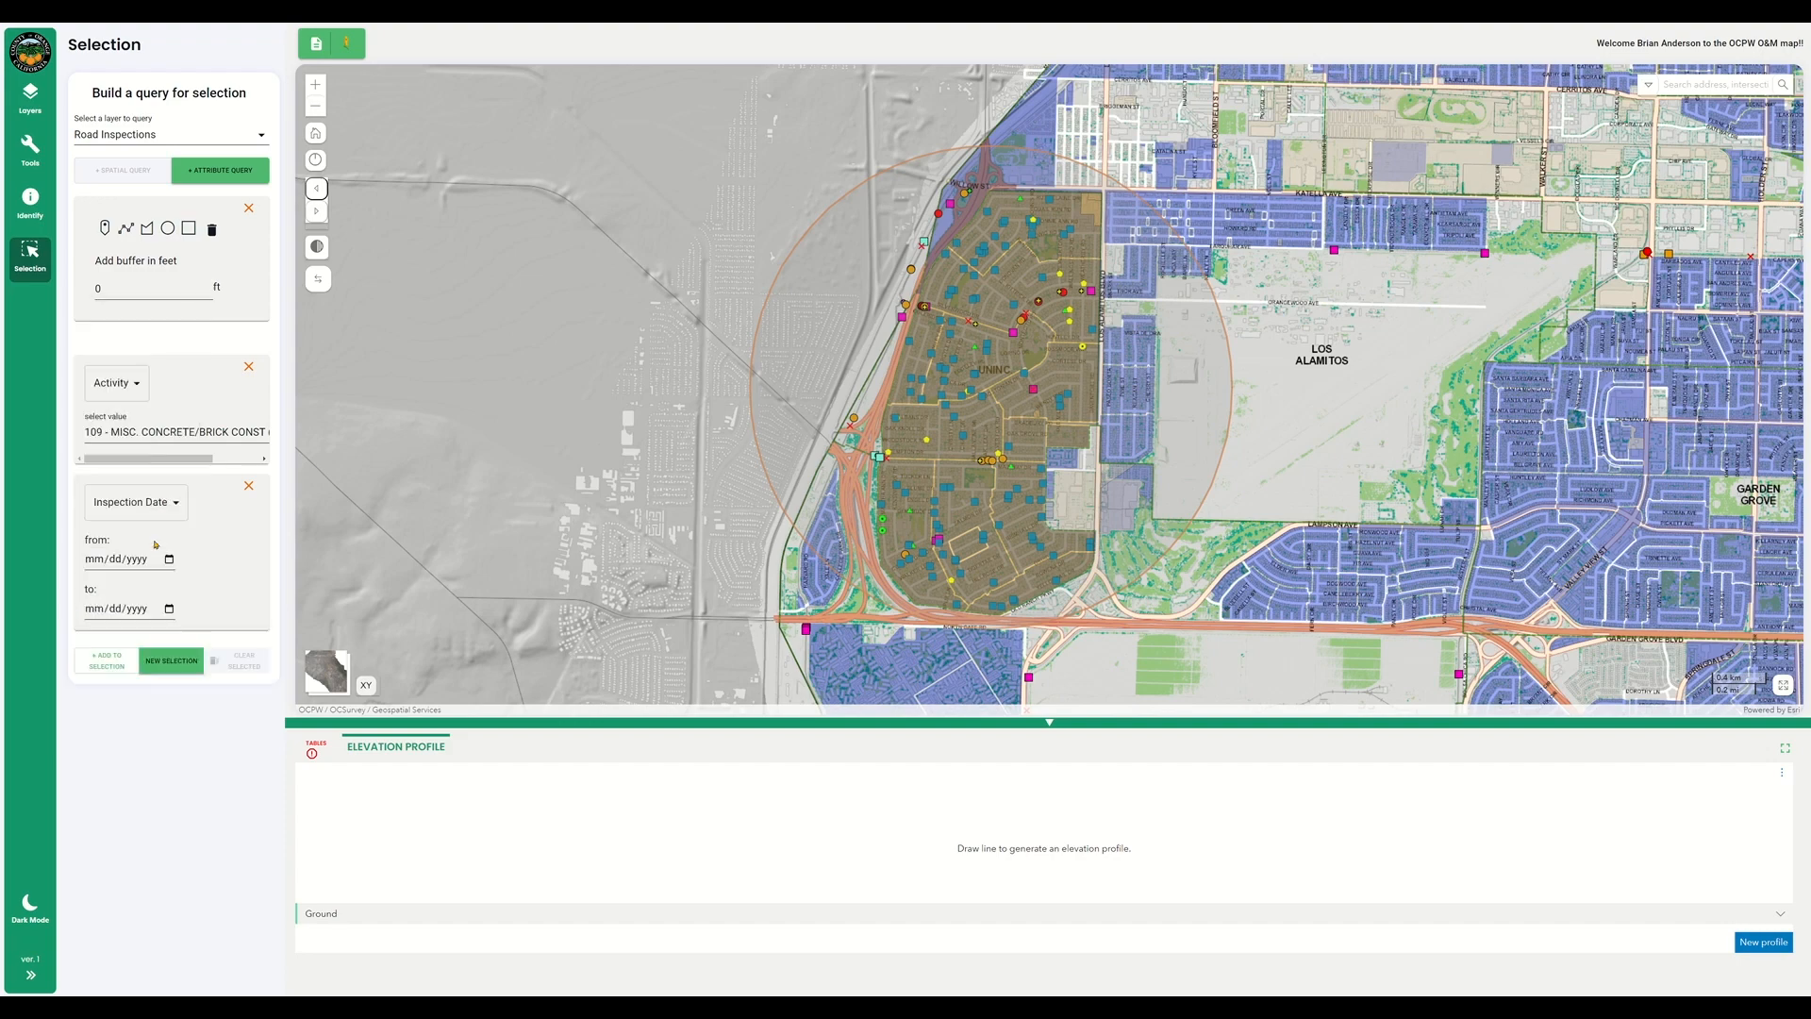
left_click(169, 559)
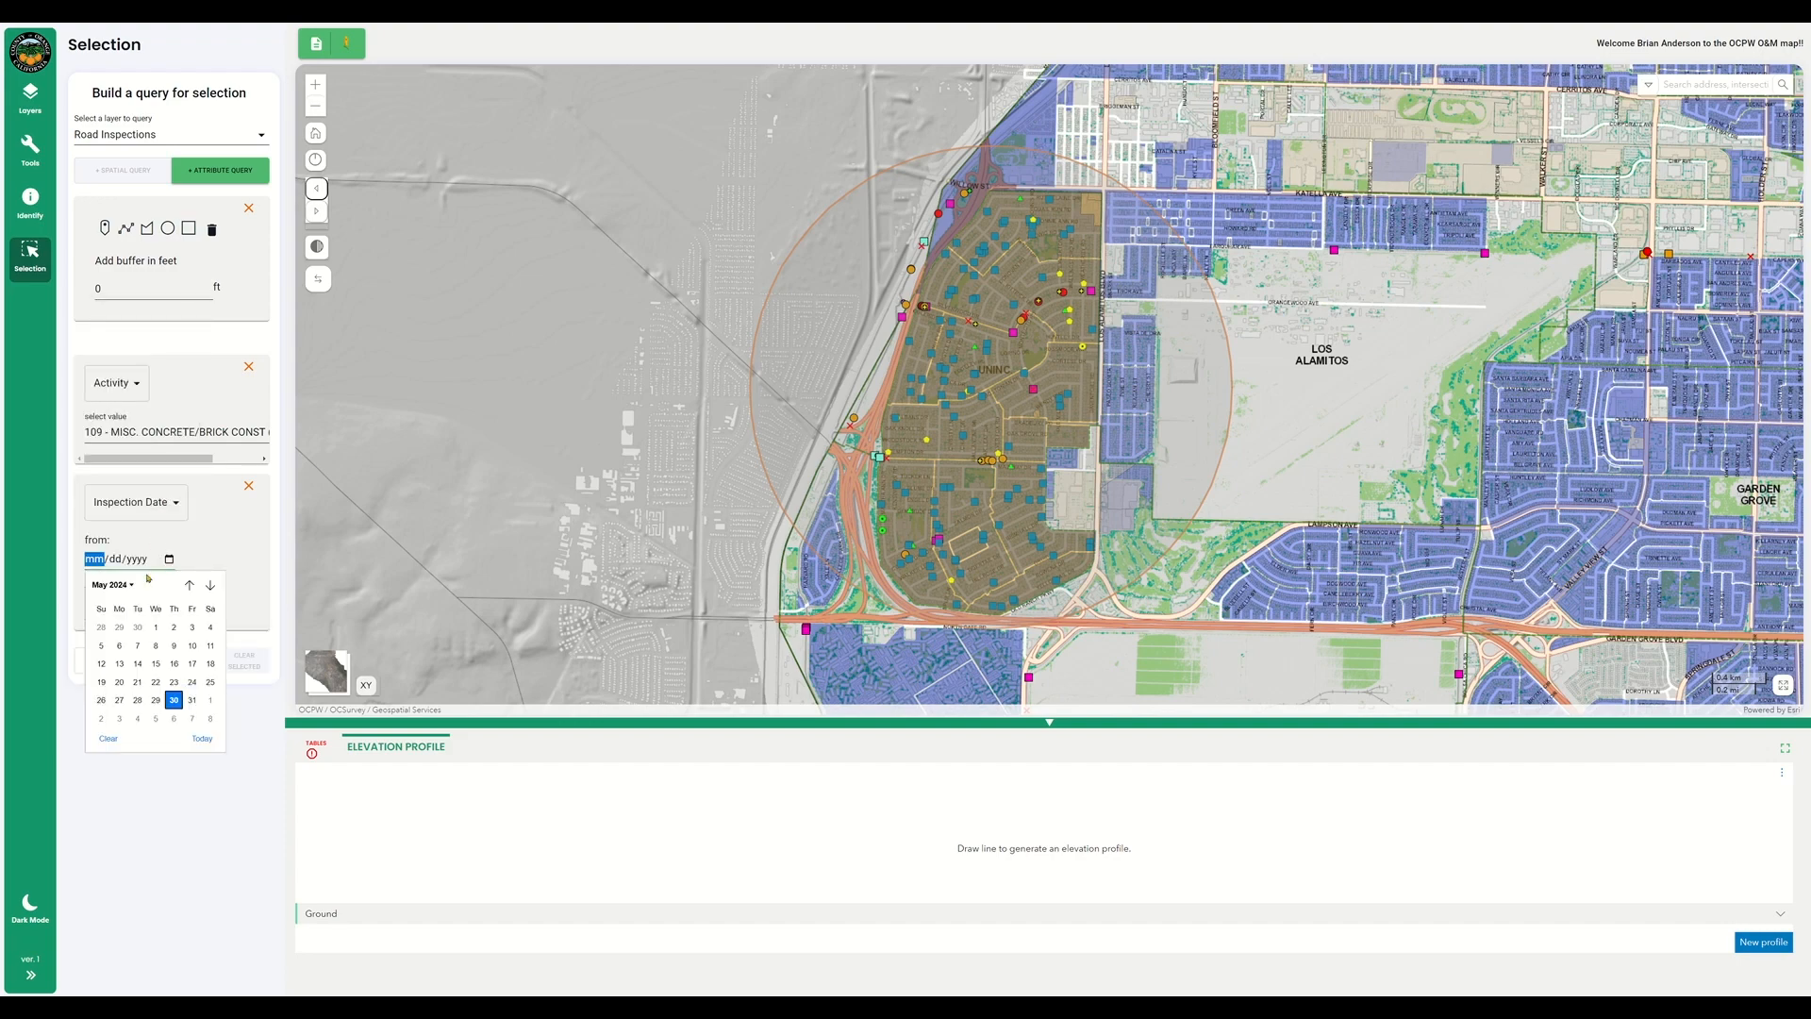
left_click(142, 584)
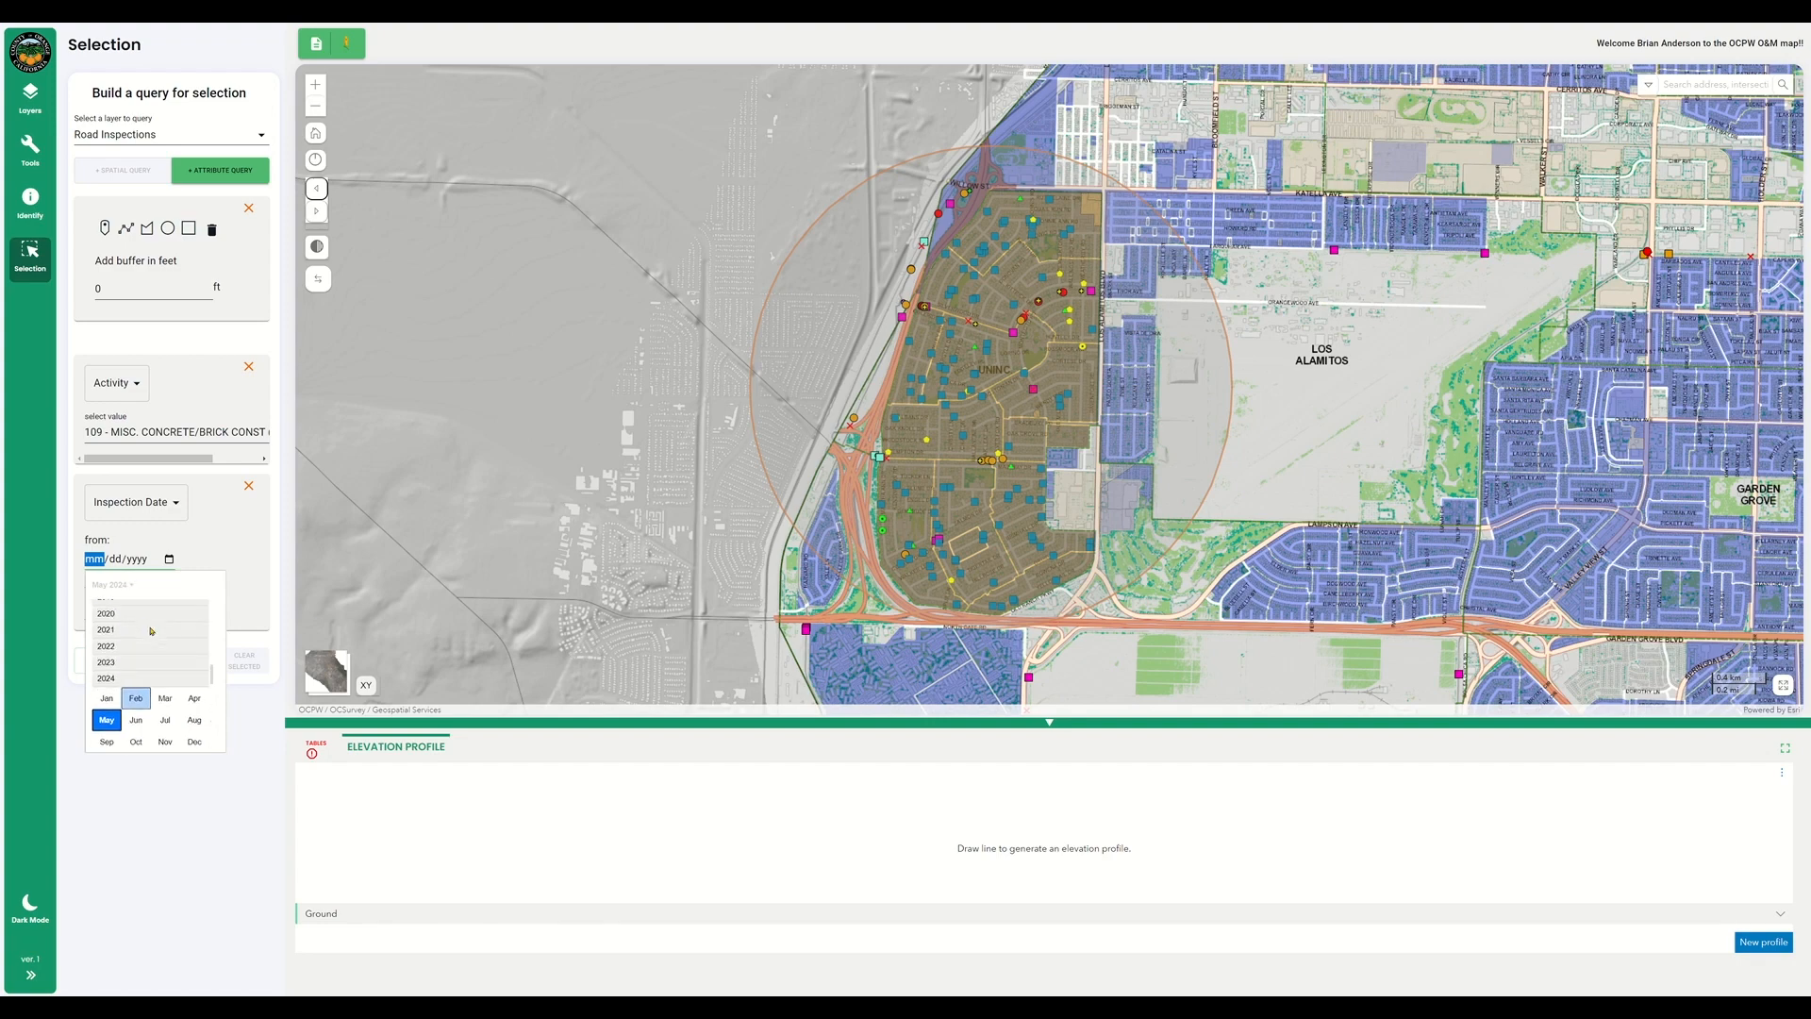
scroll(151, 630, "up", 1)
left_click(136, 646)
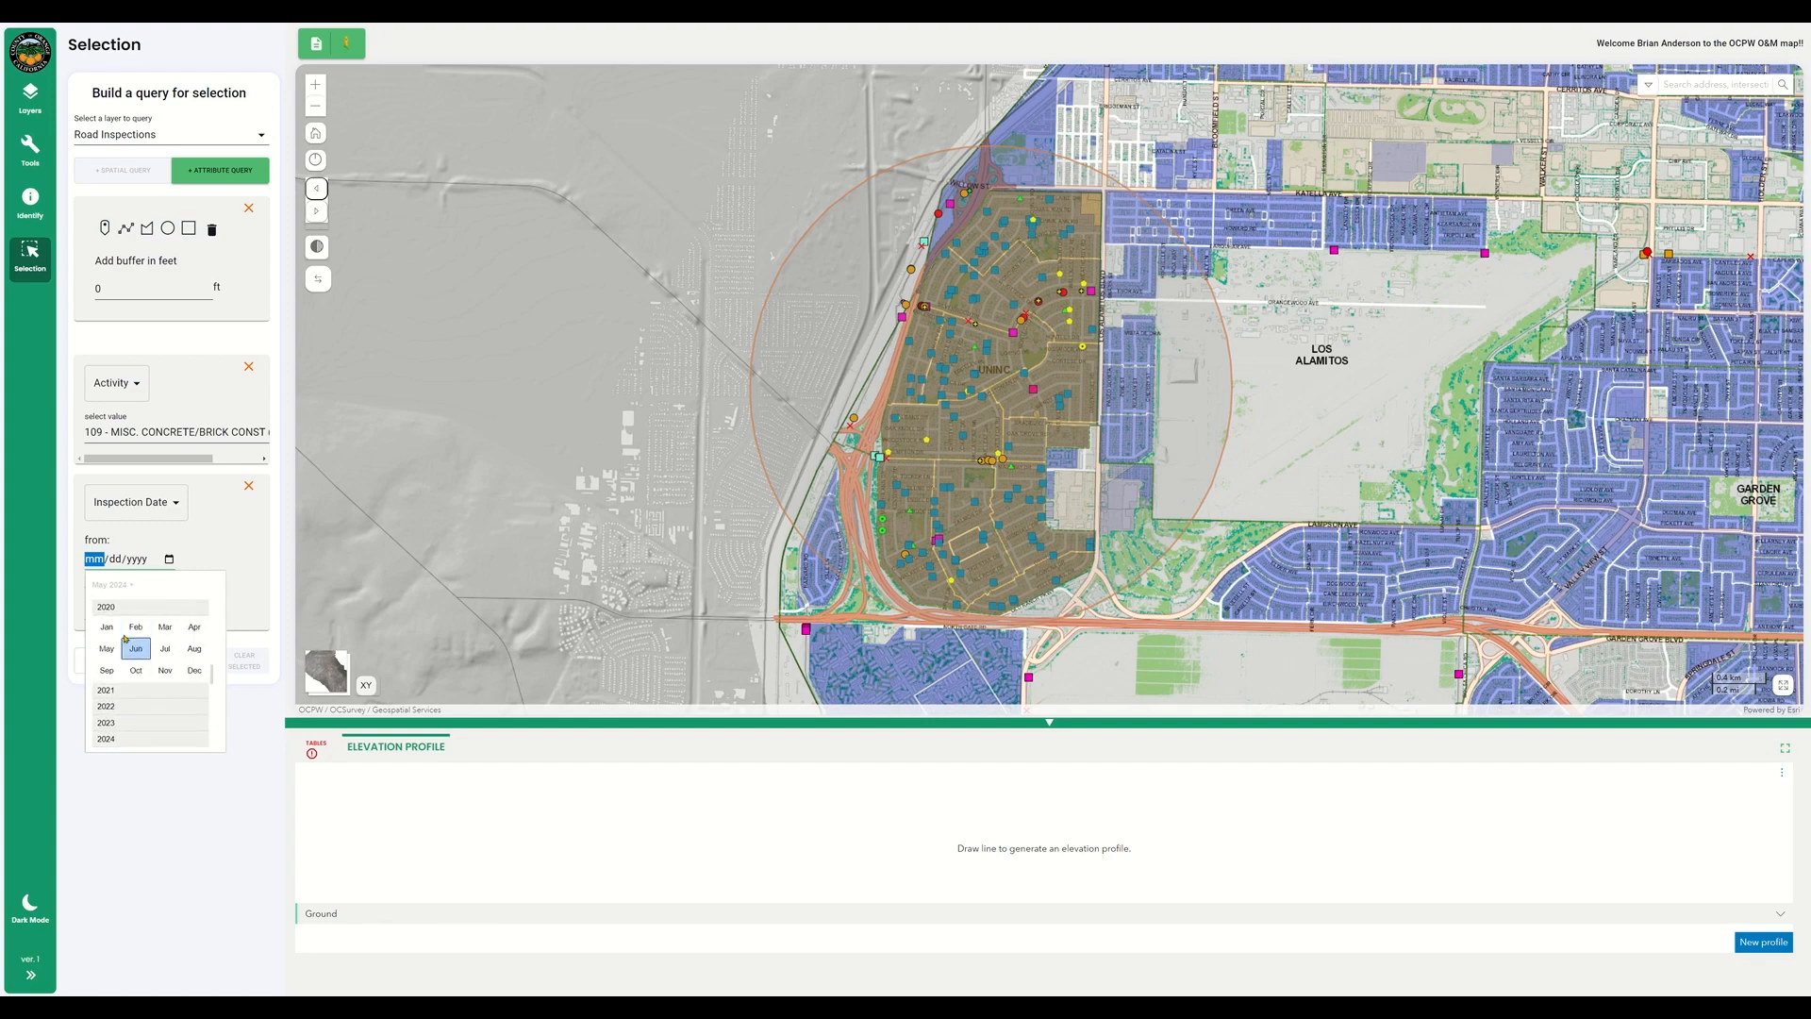
left_click(107, 628)
left_click(157, 628)
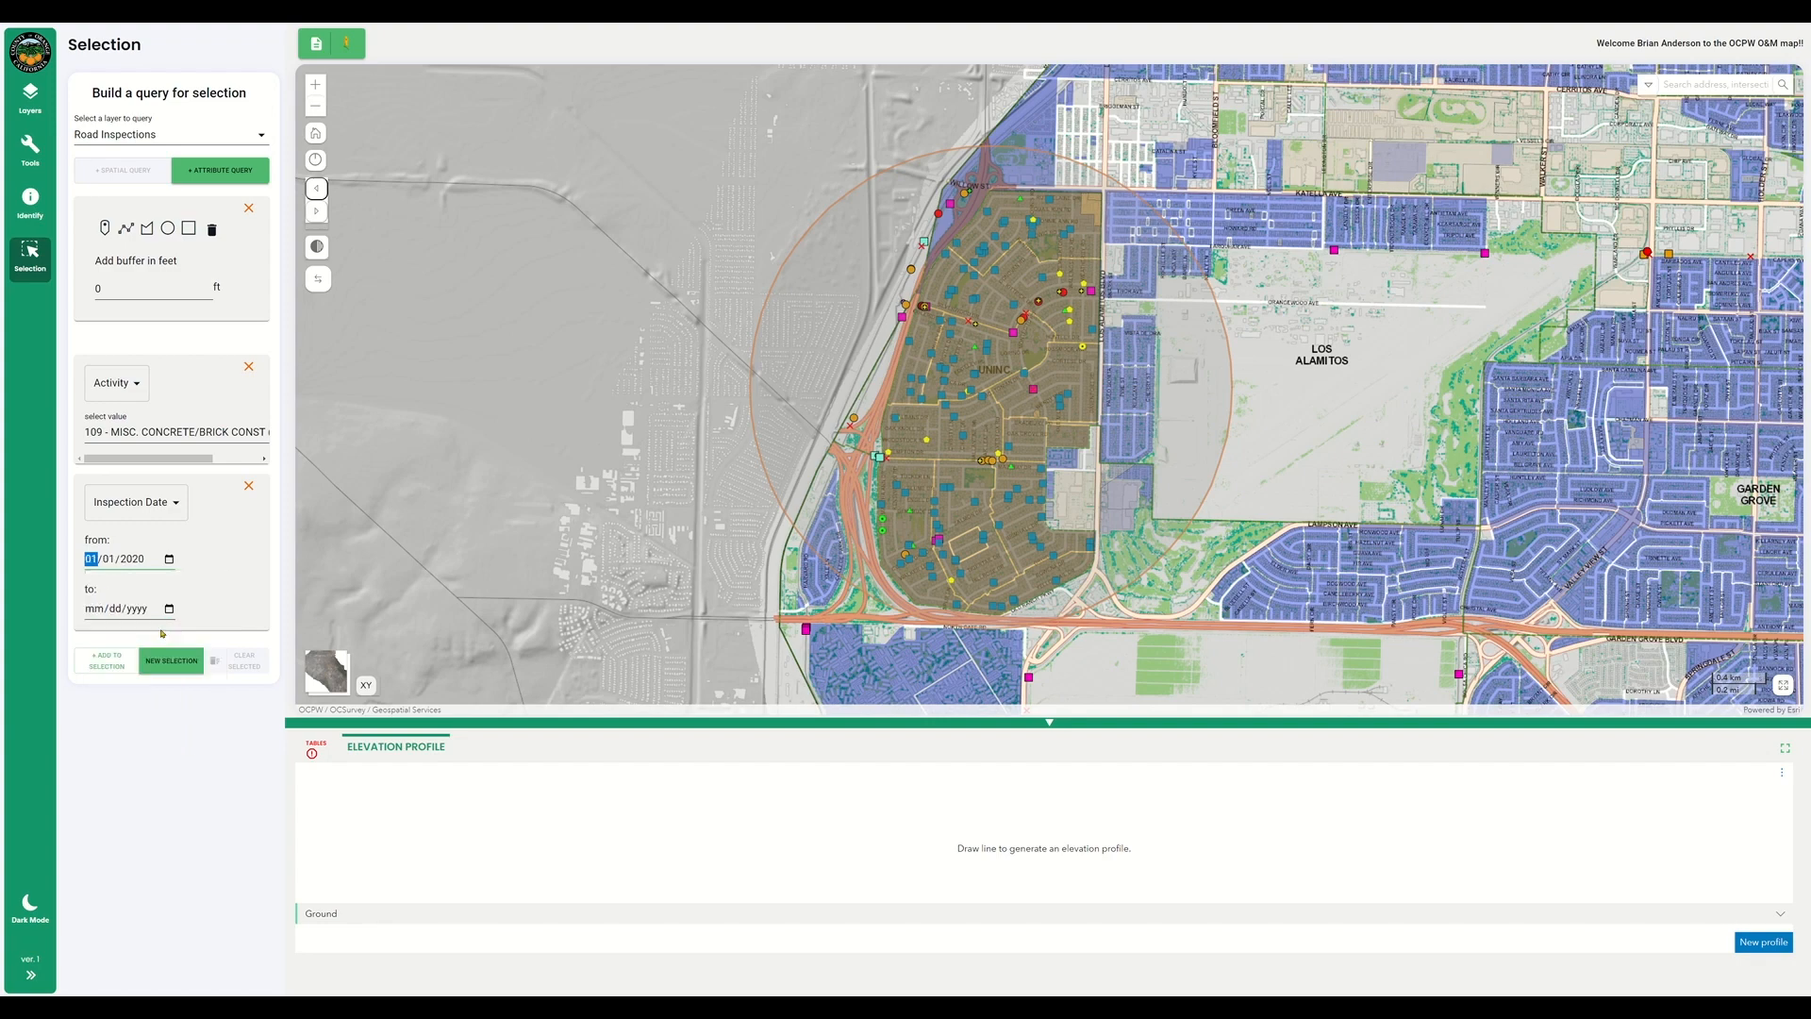
left_click(222, 588)
Add a Status condition of Repairs Completed and run the road inspections query as a new selection.
left_click(212, 173)
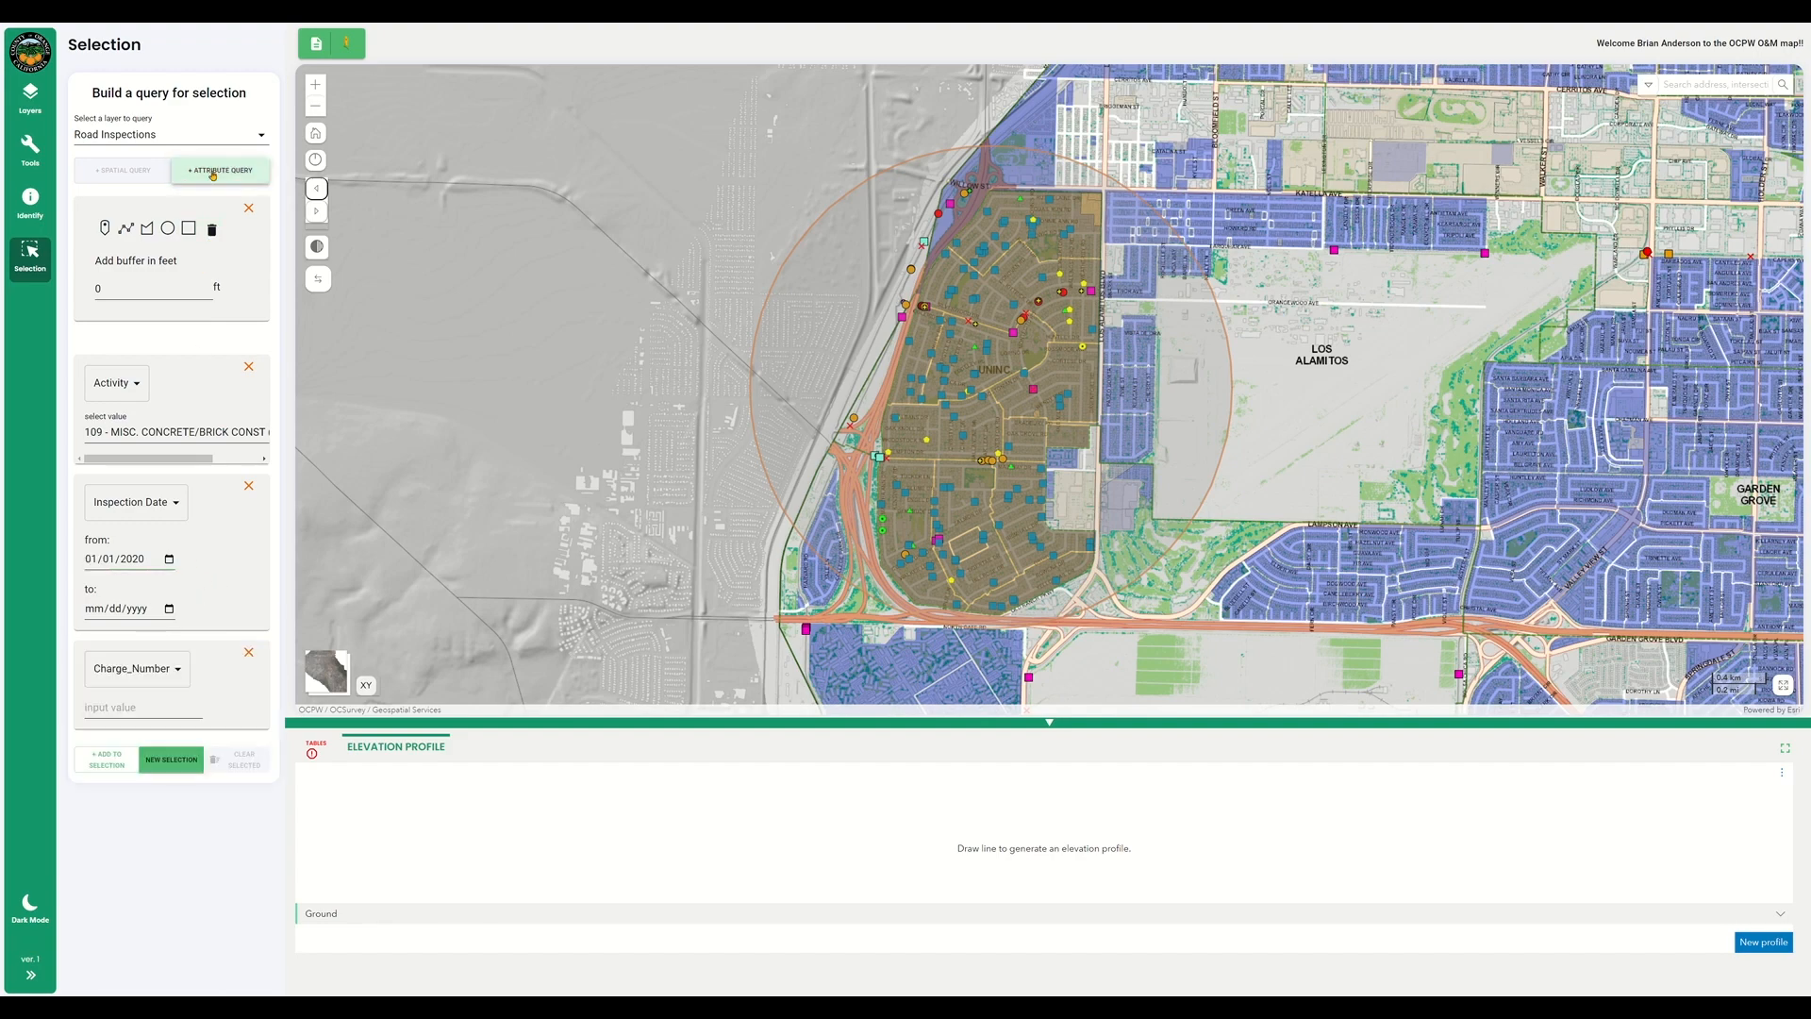
left_click(178, 670)
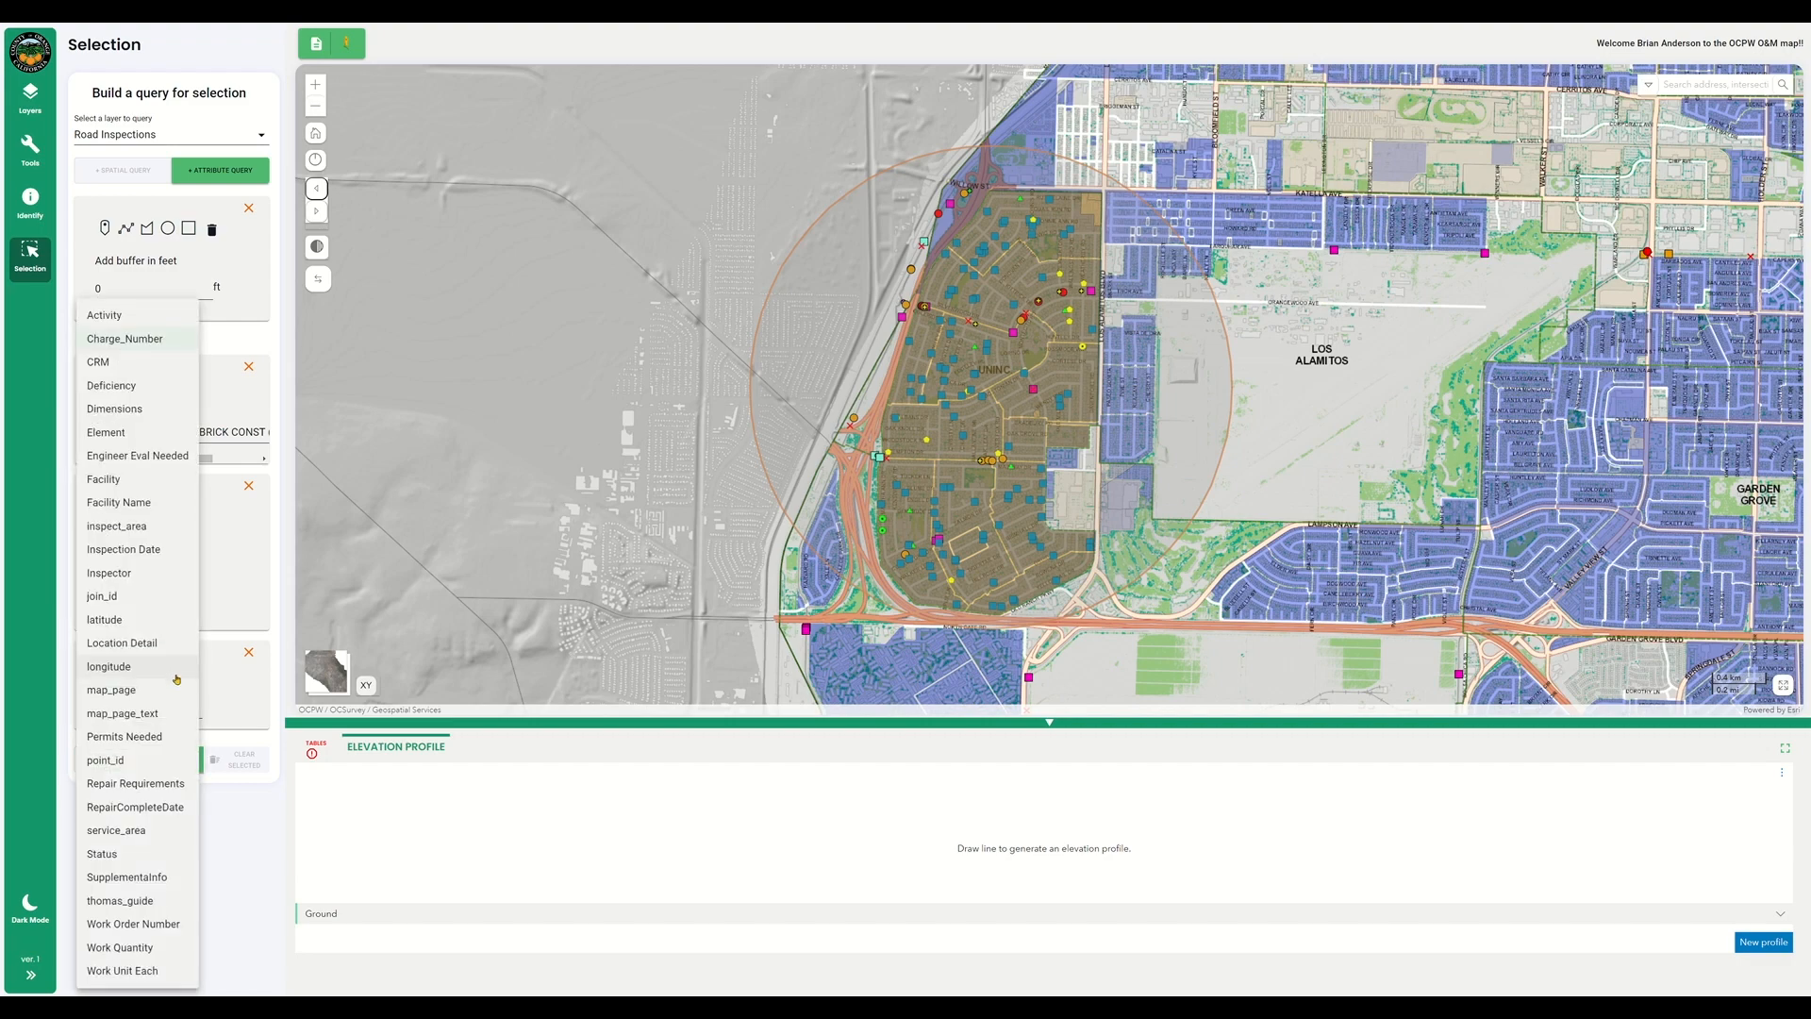
left_click(101, 857)
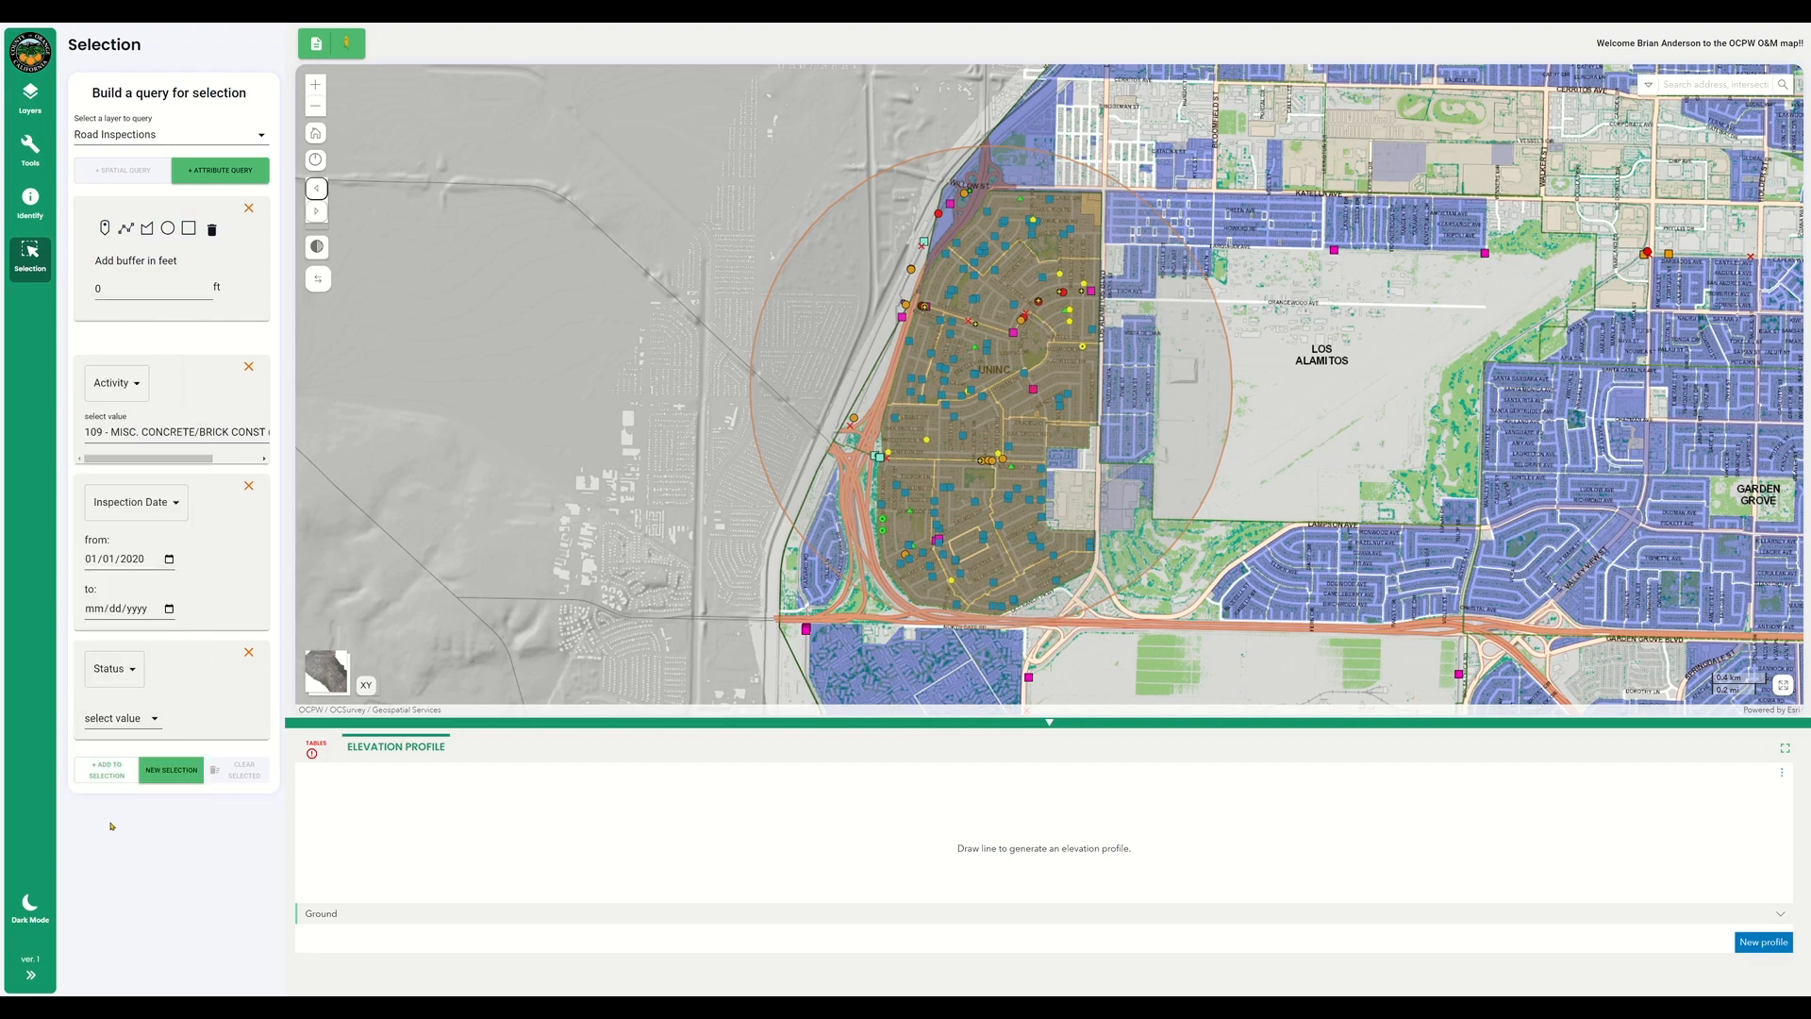
left_click(133, 726)
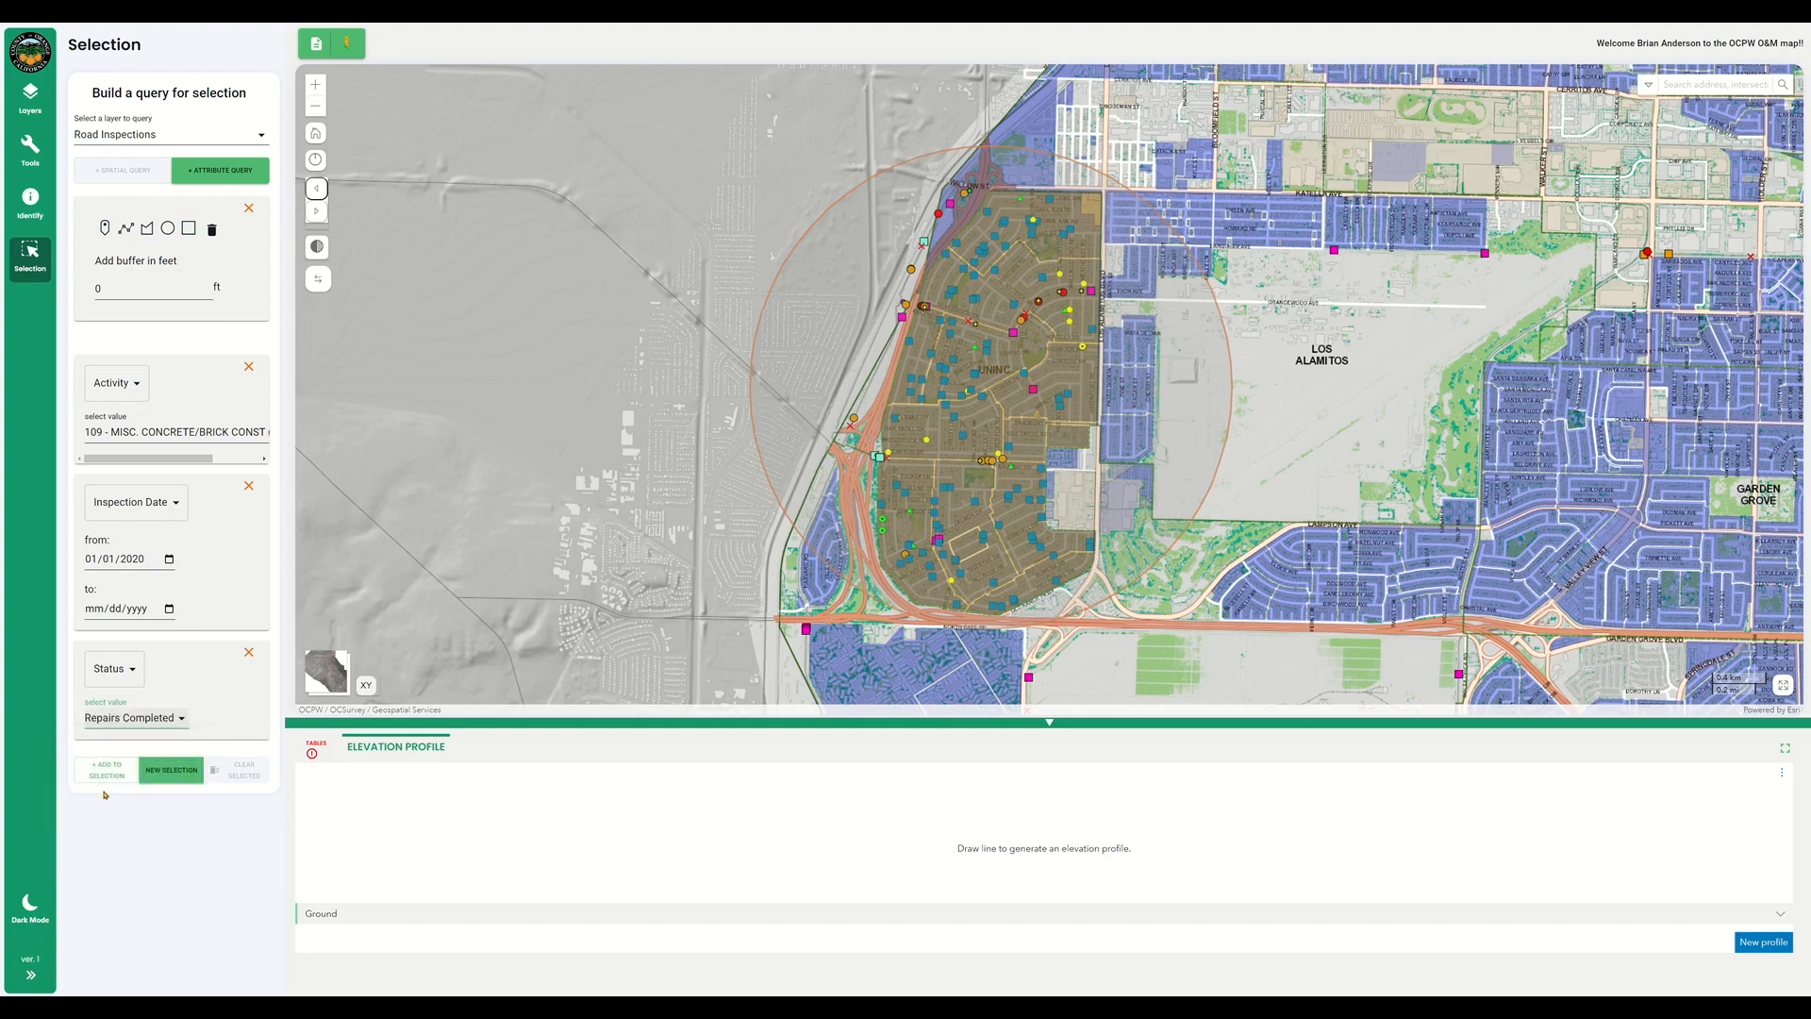
left_click(170, 772)
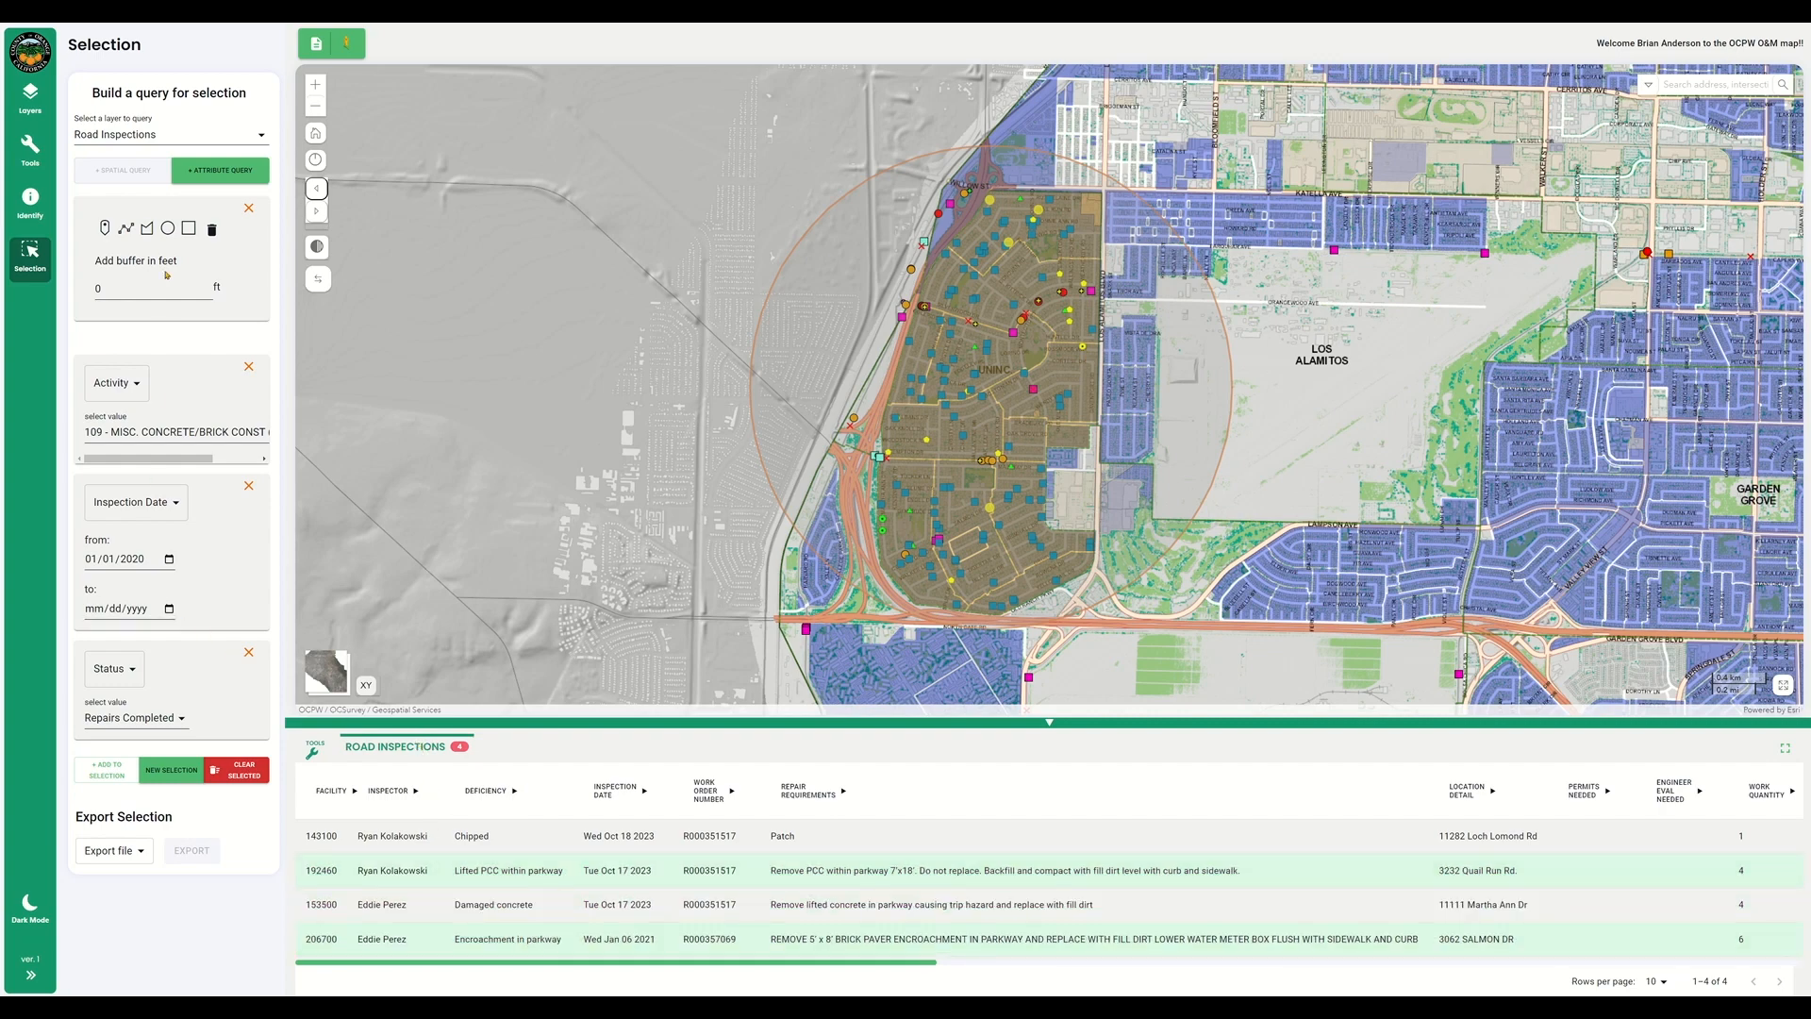
Switch the query to the Channel Inspections layer and add an attribute condition with Channel Status set to Repairs Completed.
left_click(165, 137)
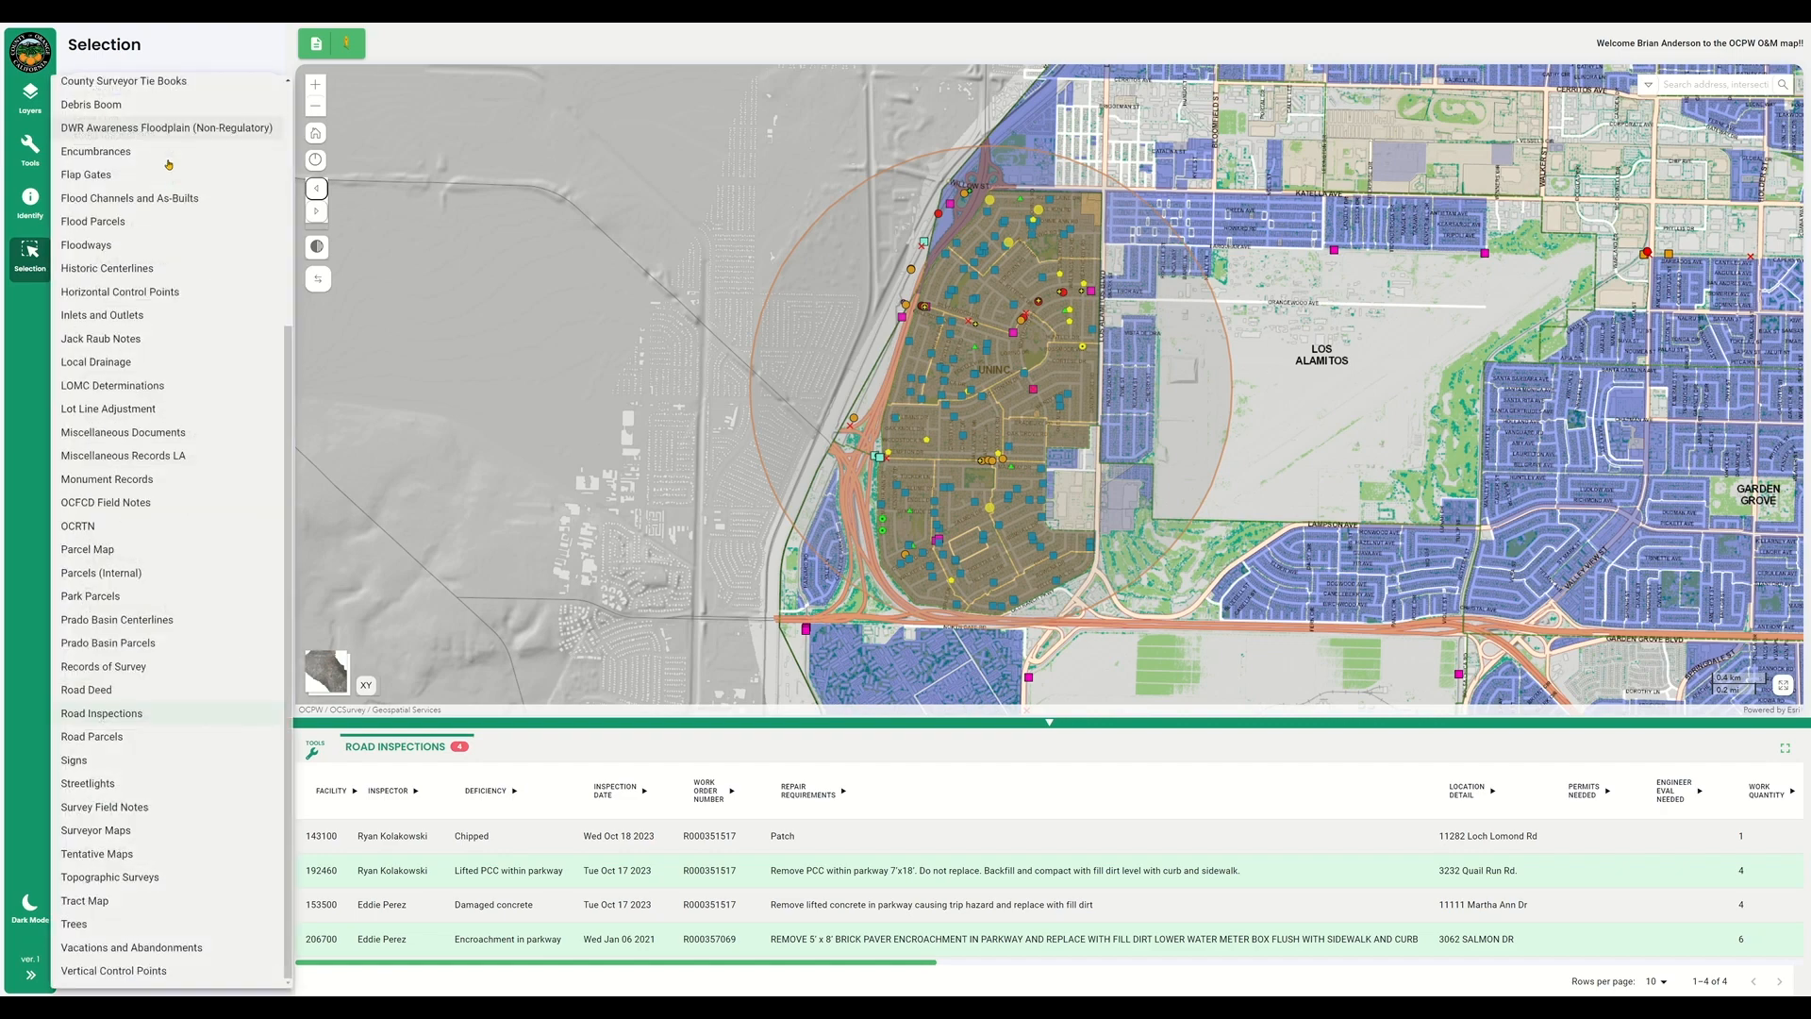
scroll(182, 229, "up", 3)
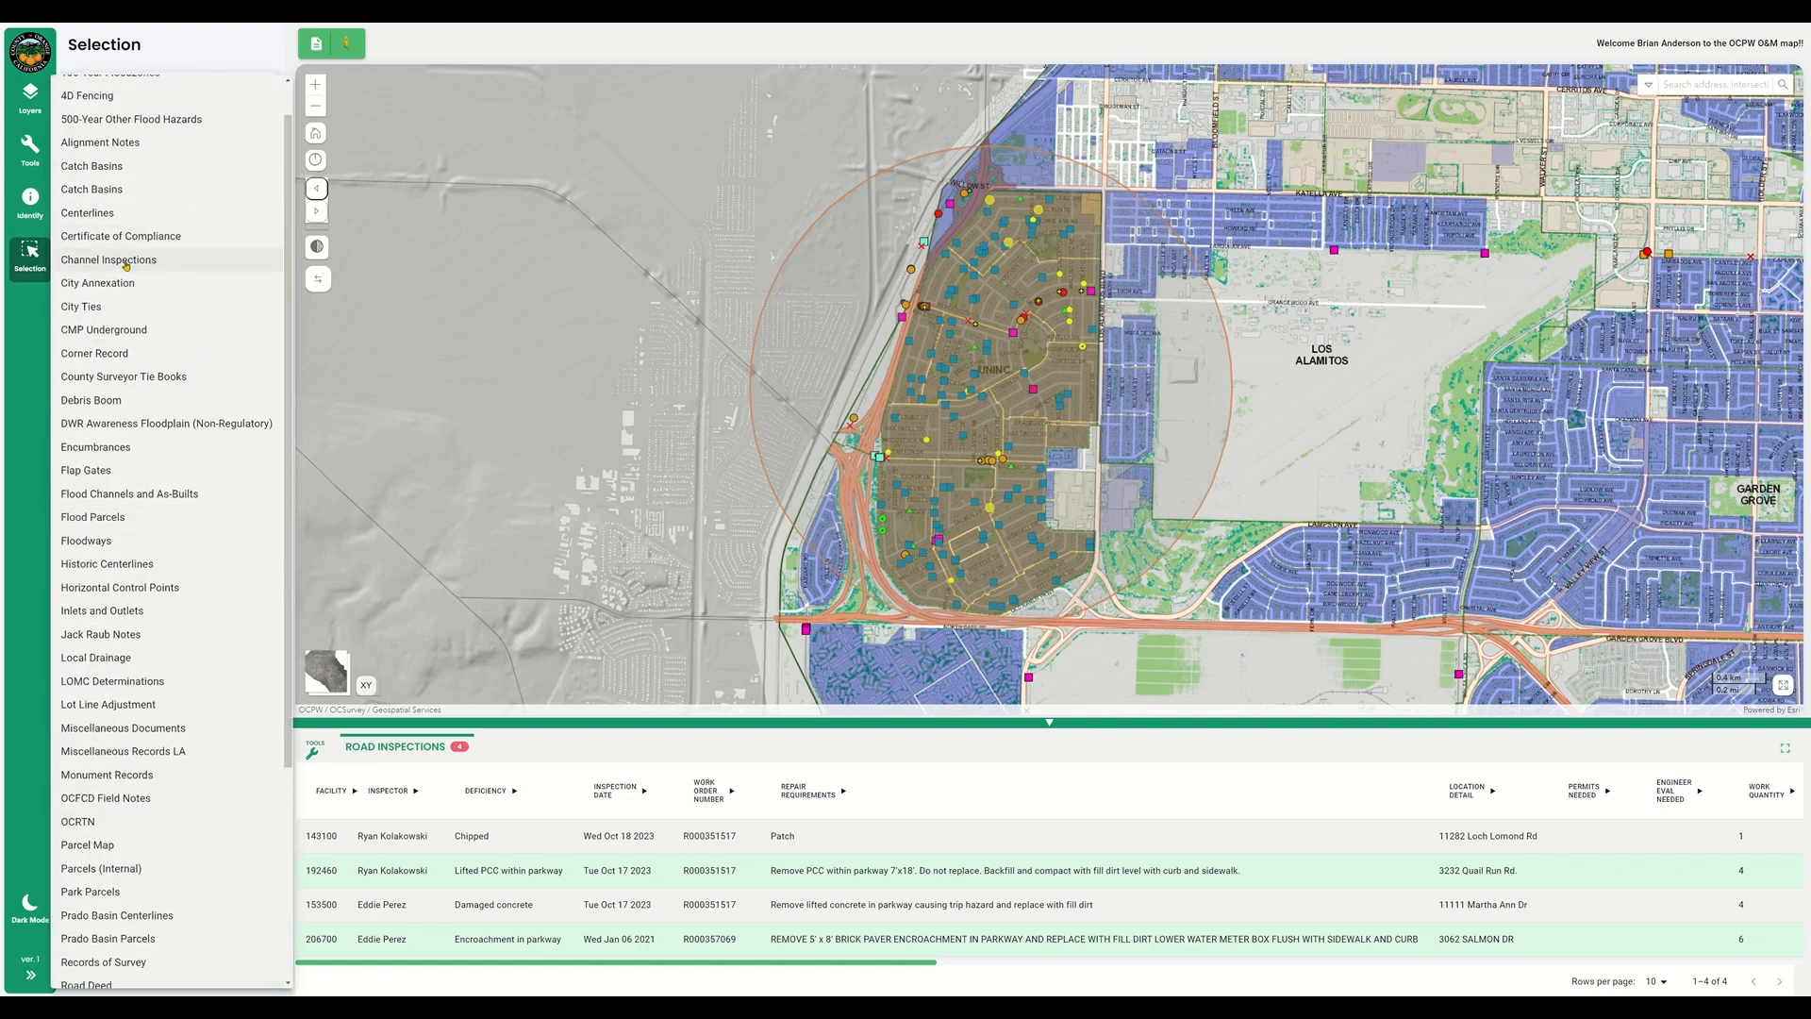
left_click(126, 262)
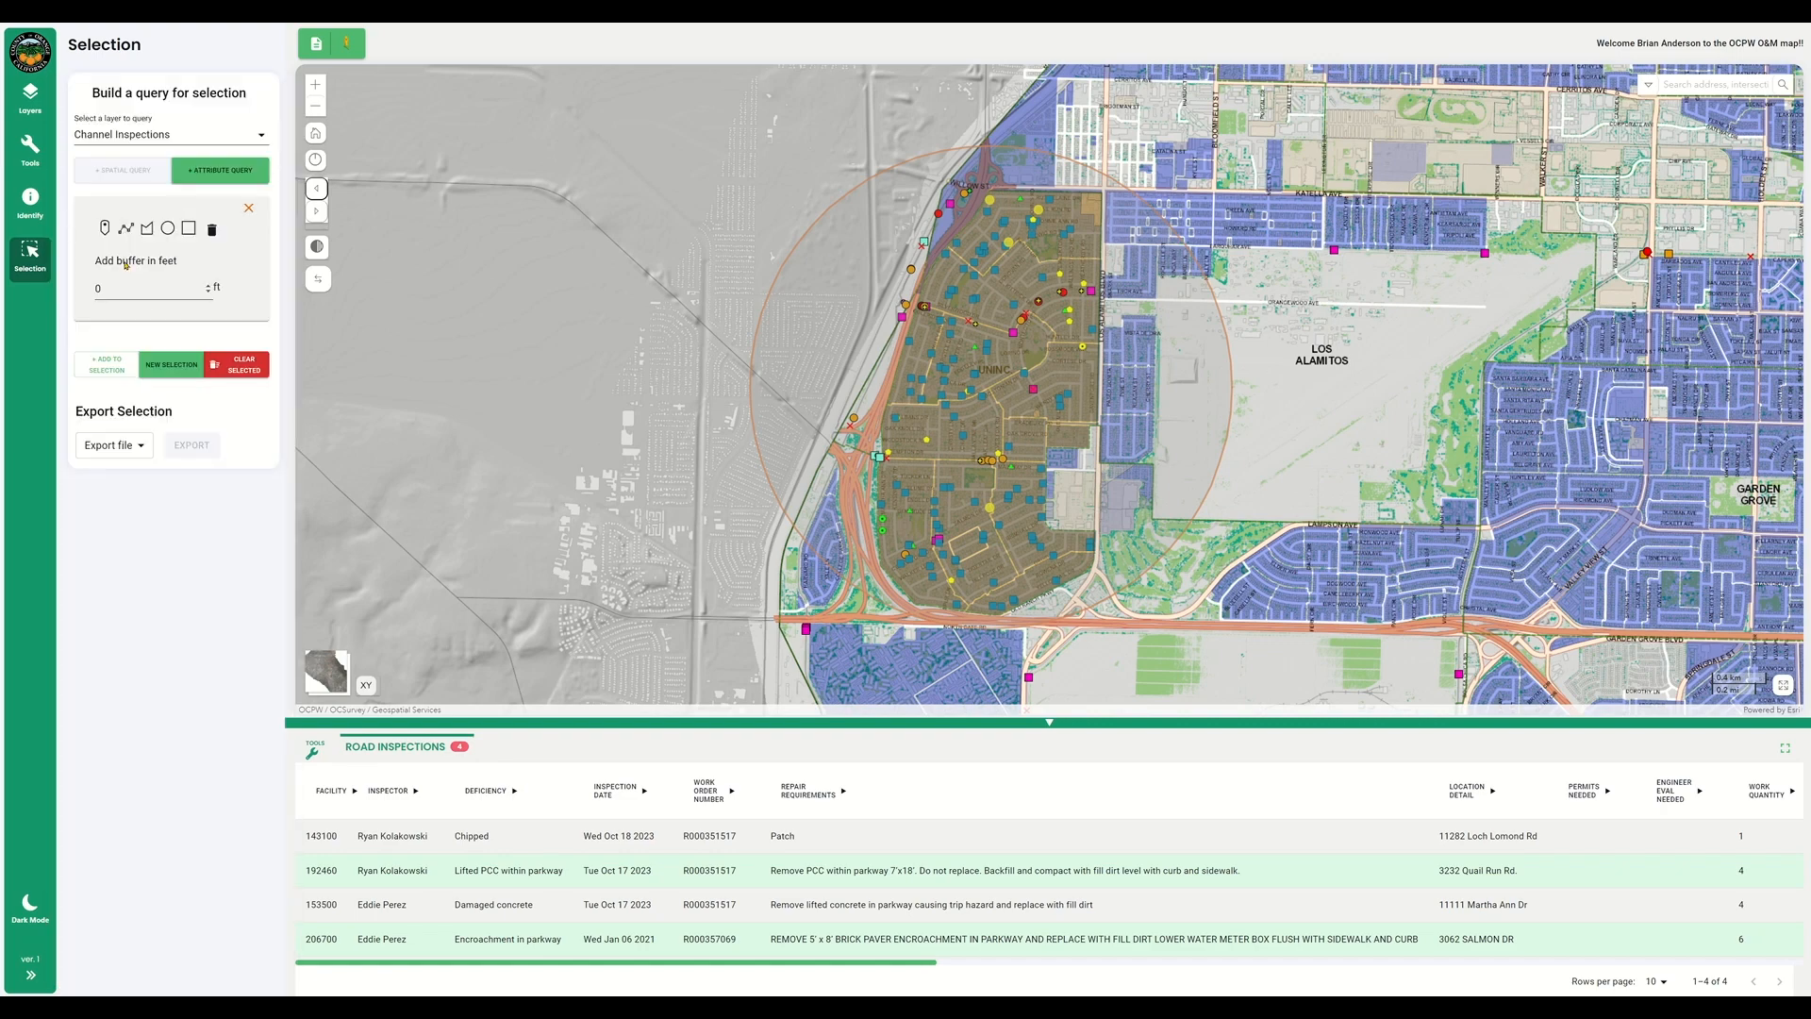
left_click(215, 173)
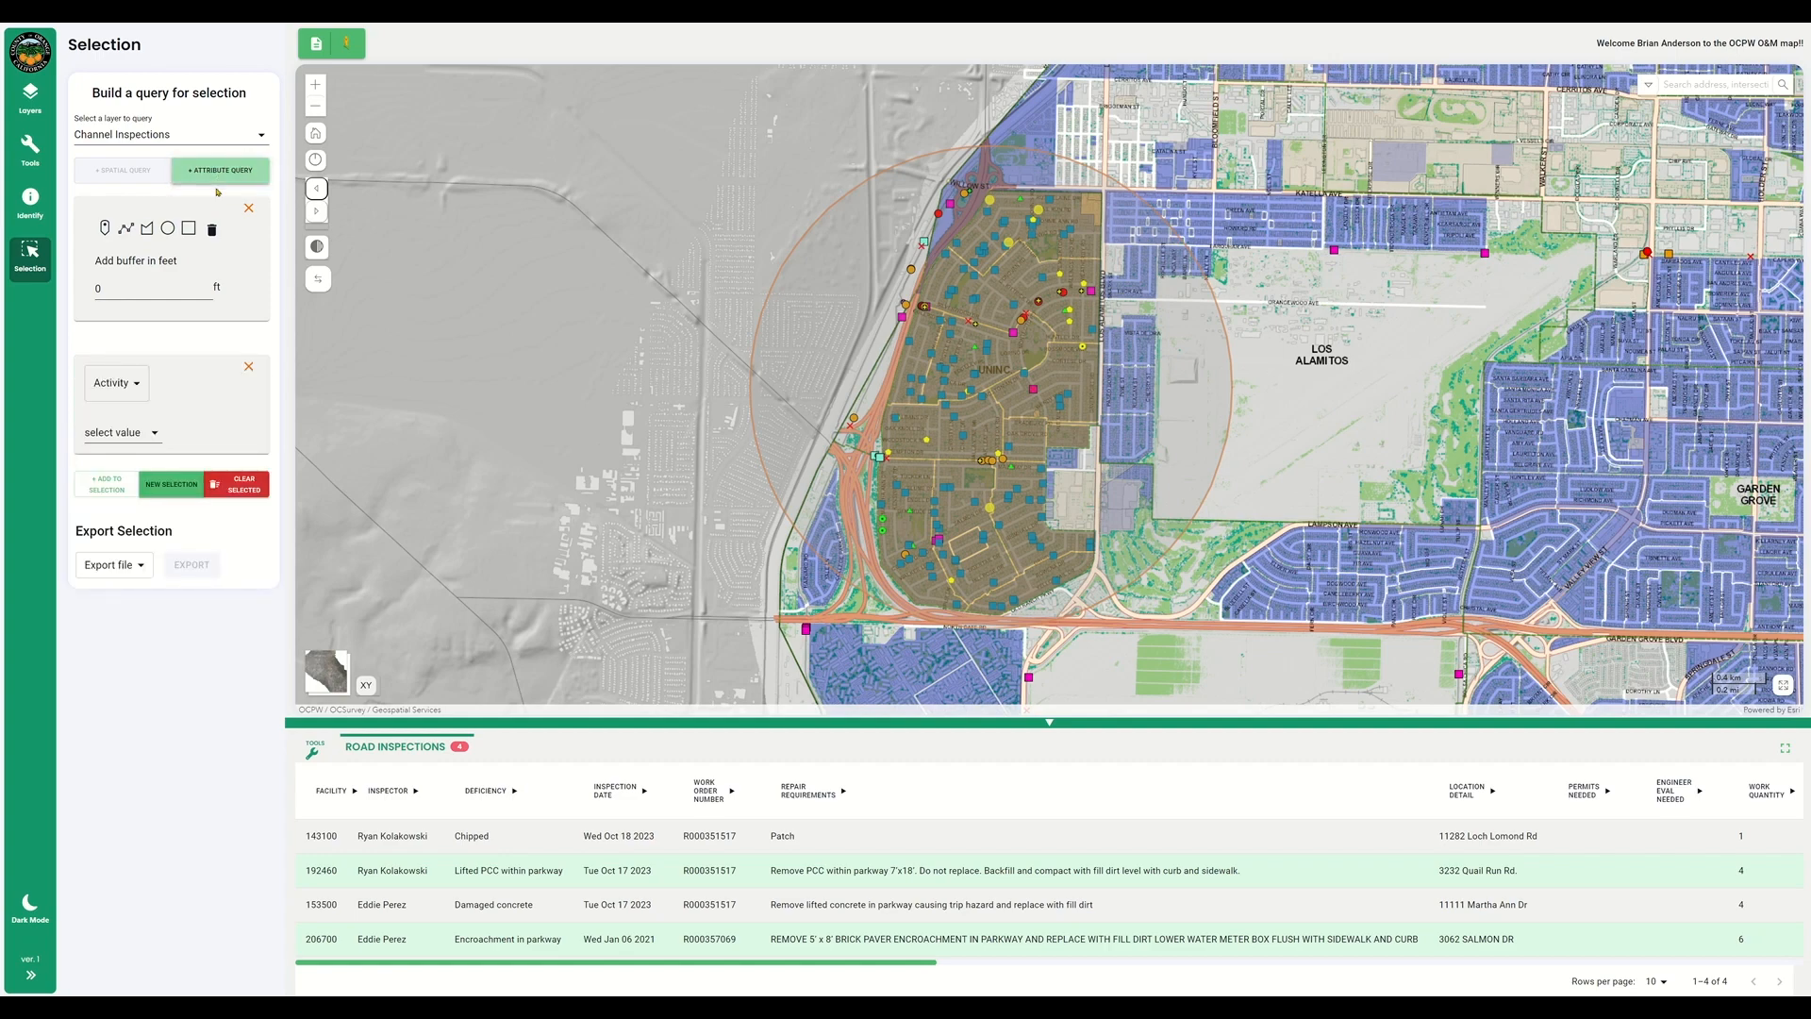
left_click(139, 390)
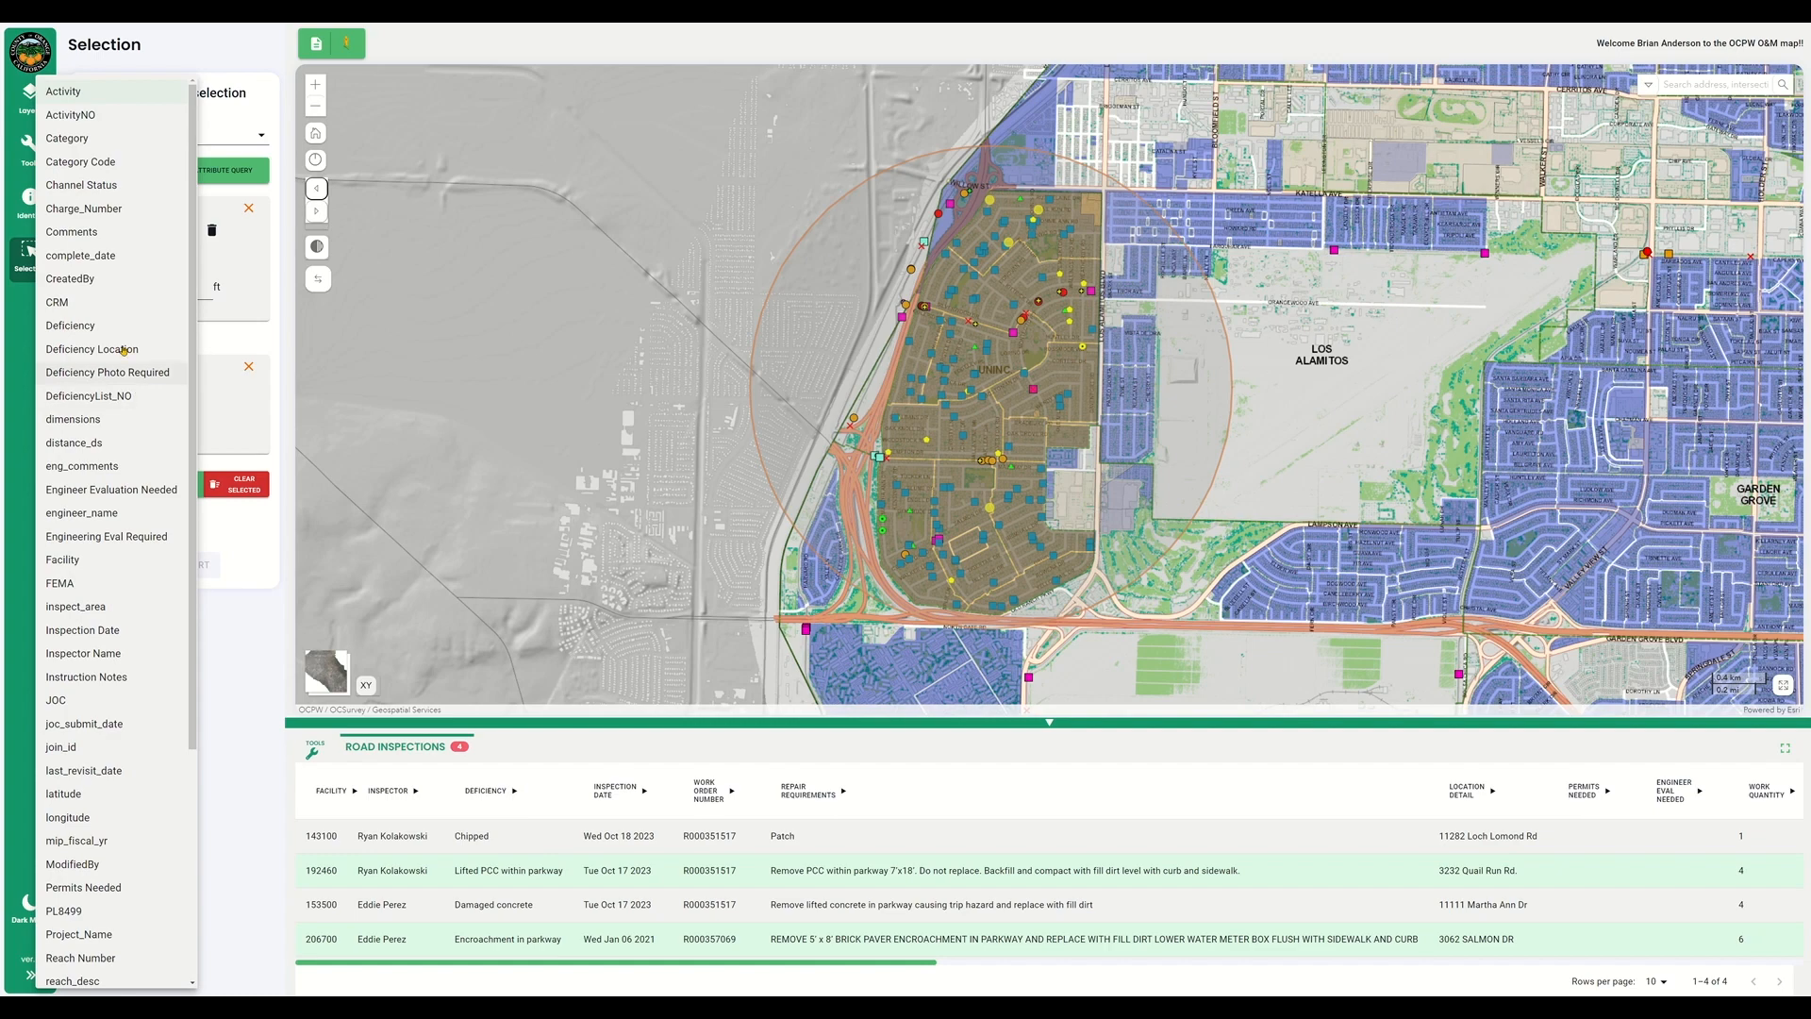
left_click(89, 189)
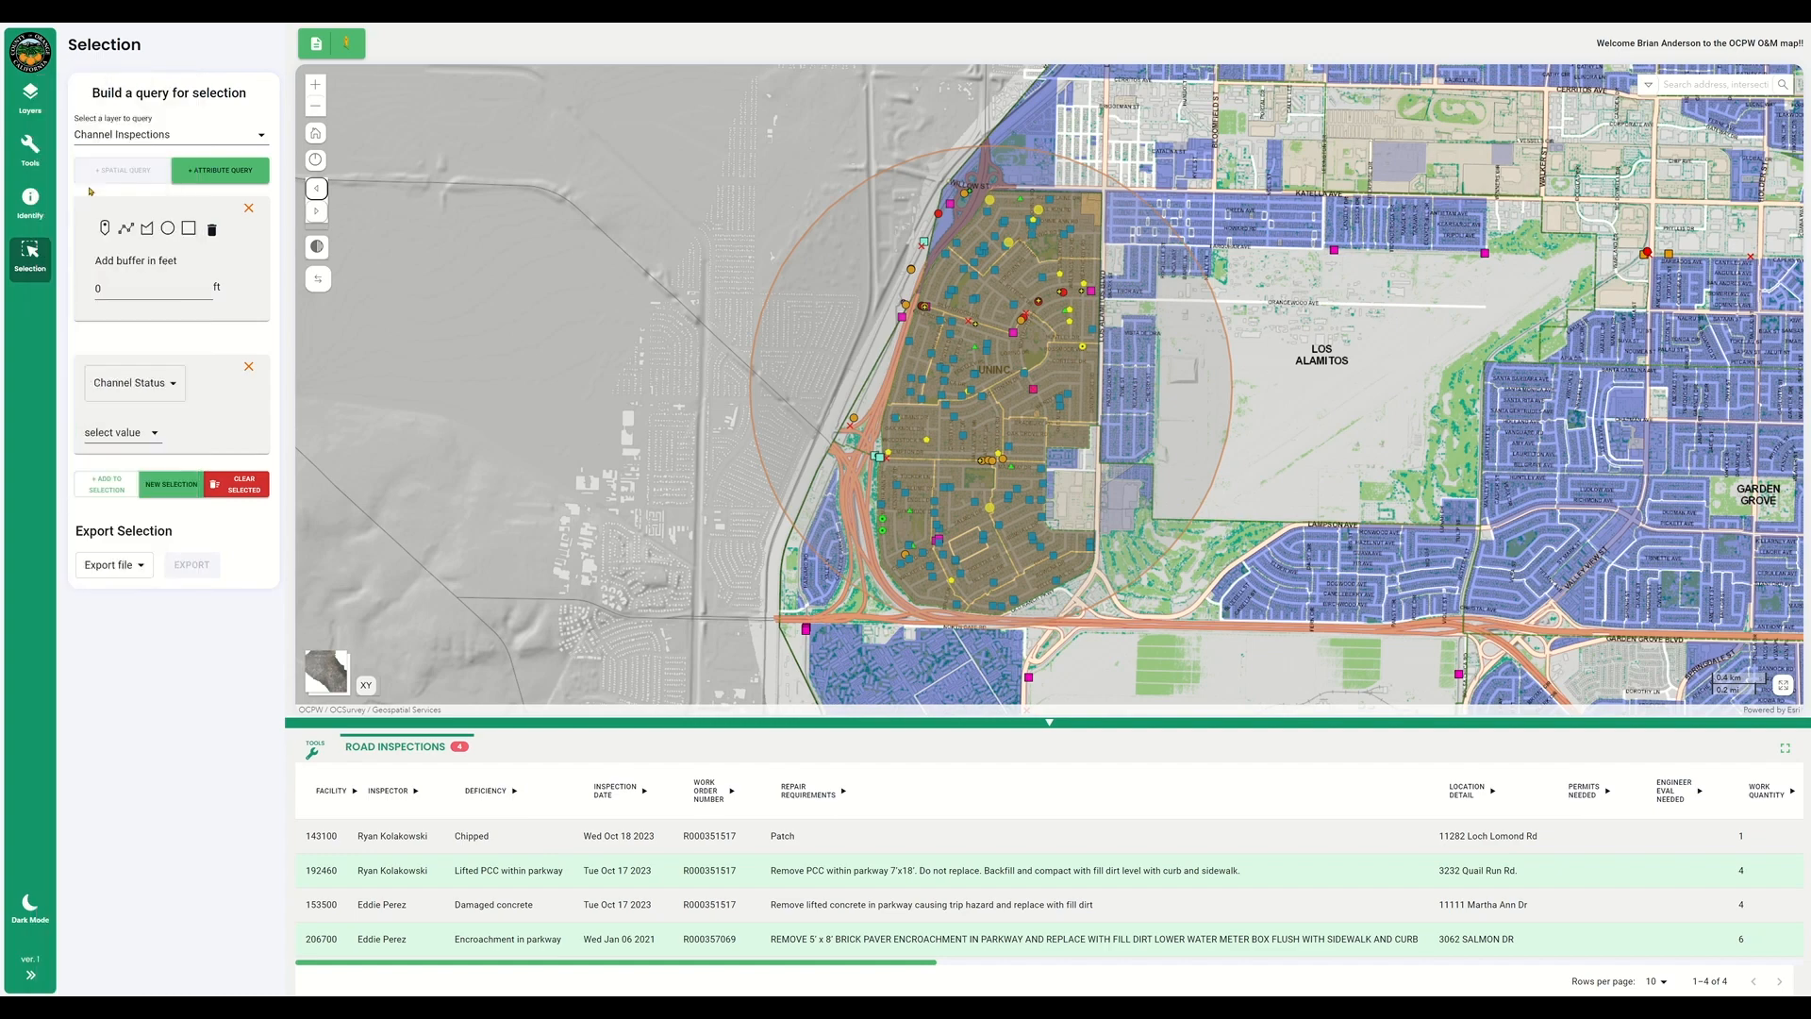
left_click(144, 433)
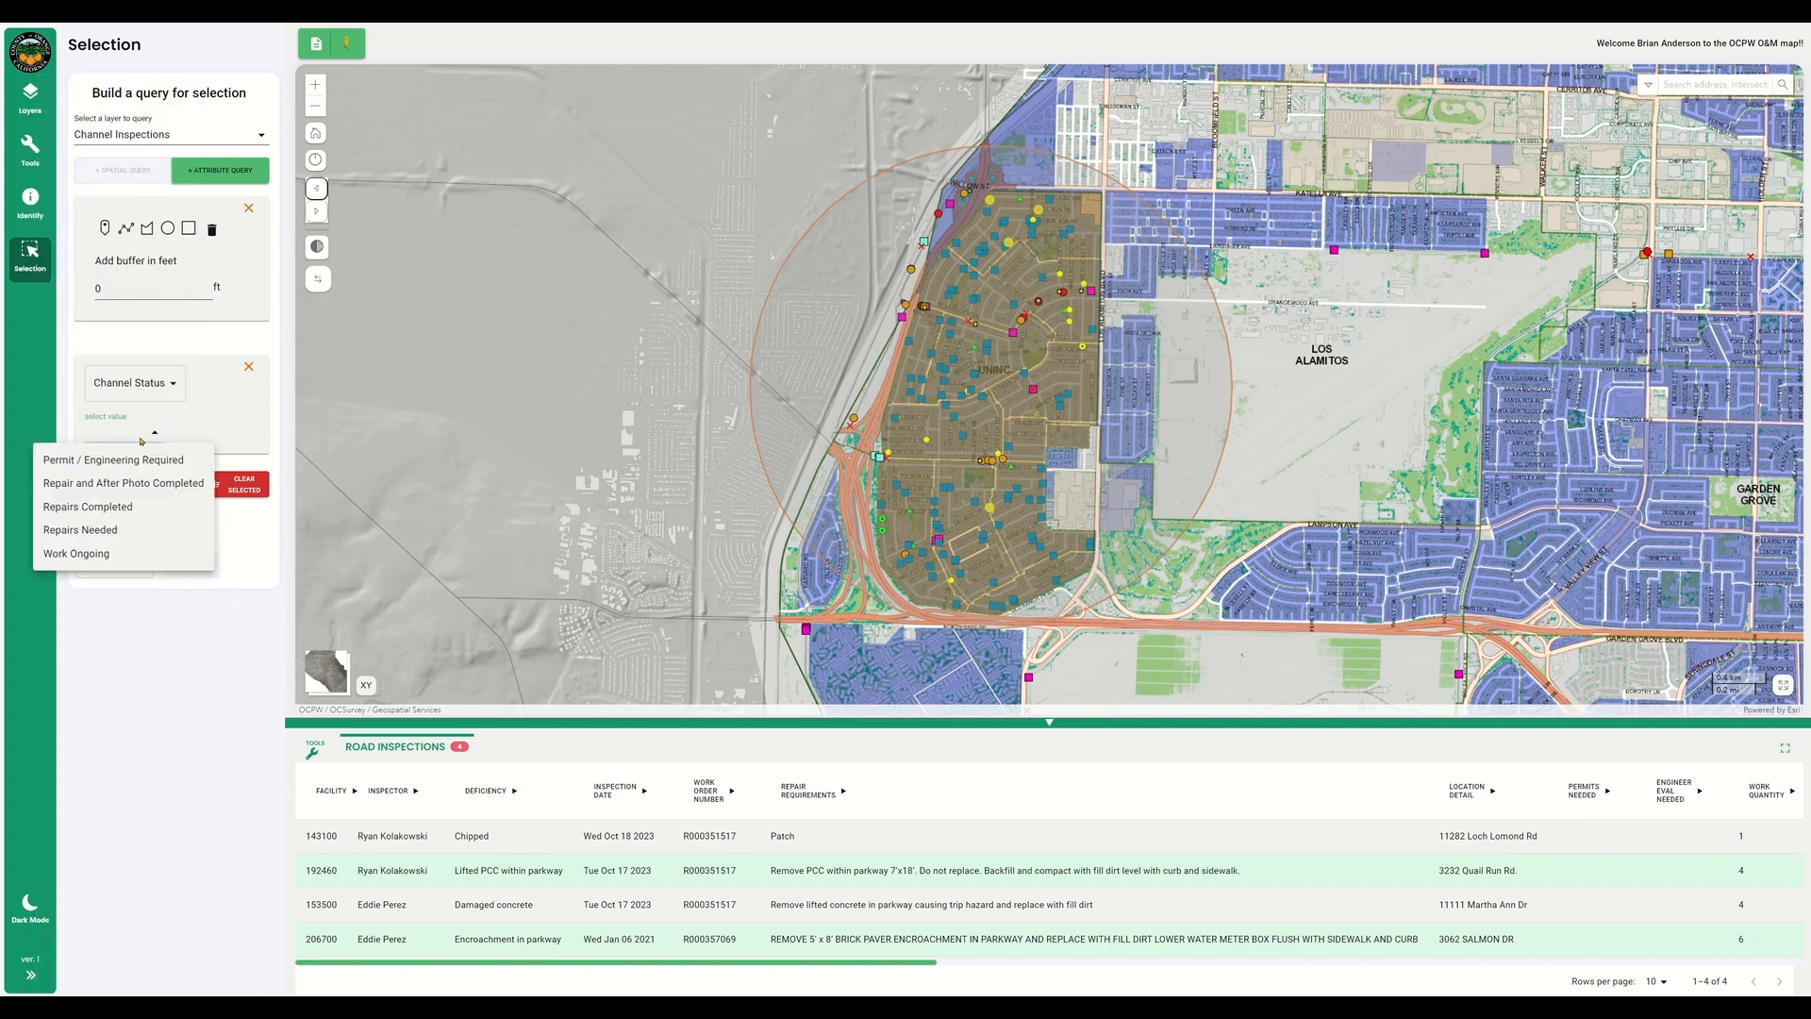
left_click(111, 508)
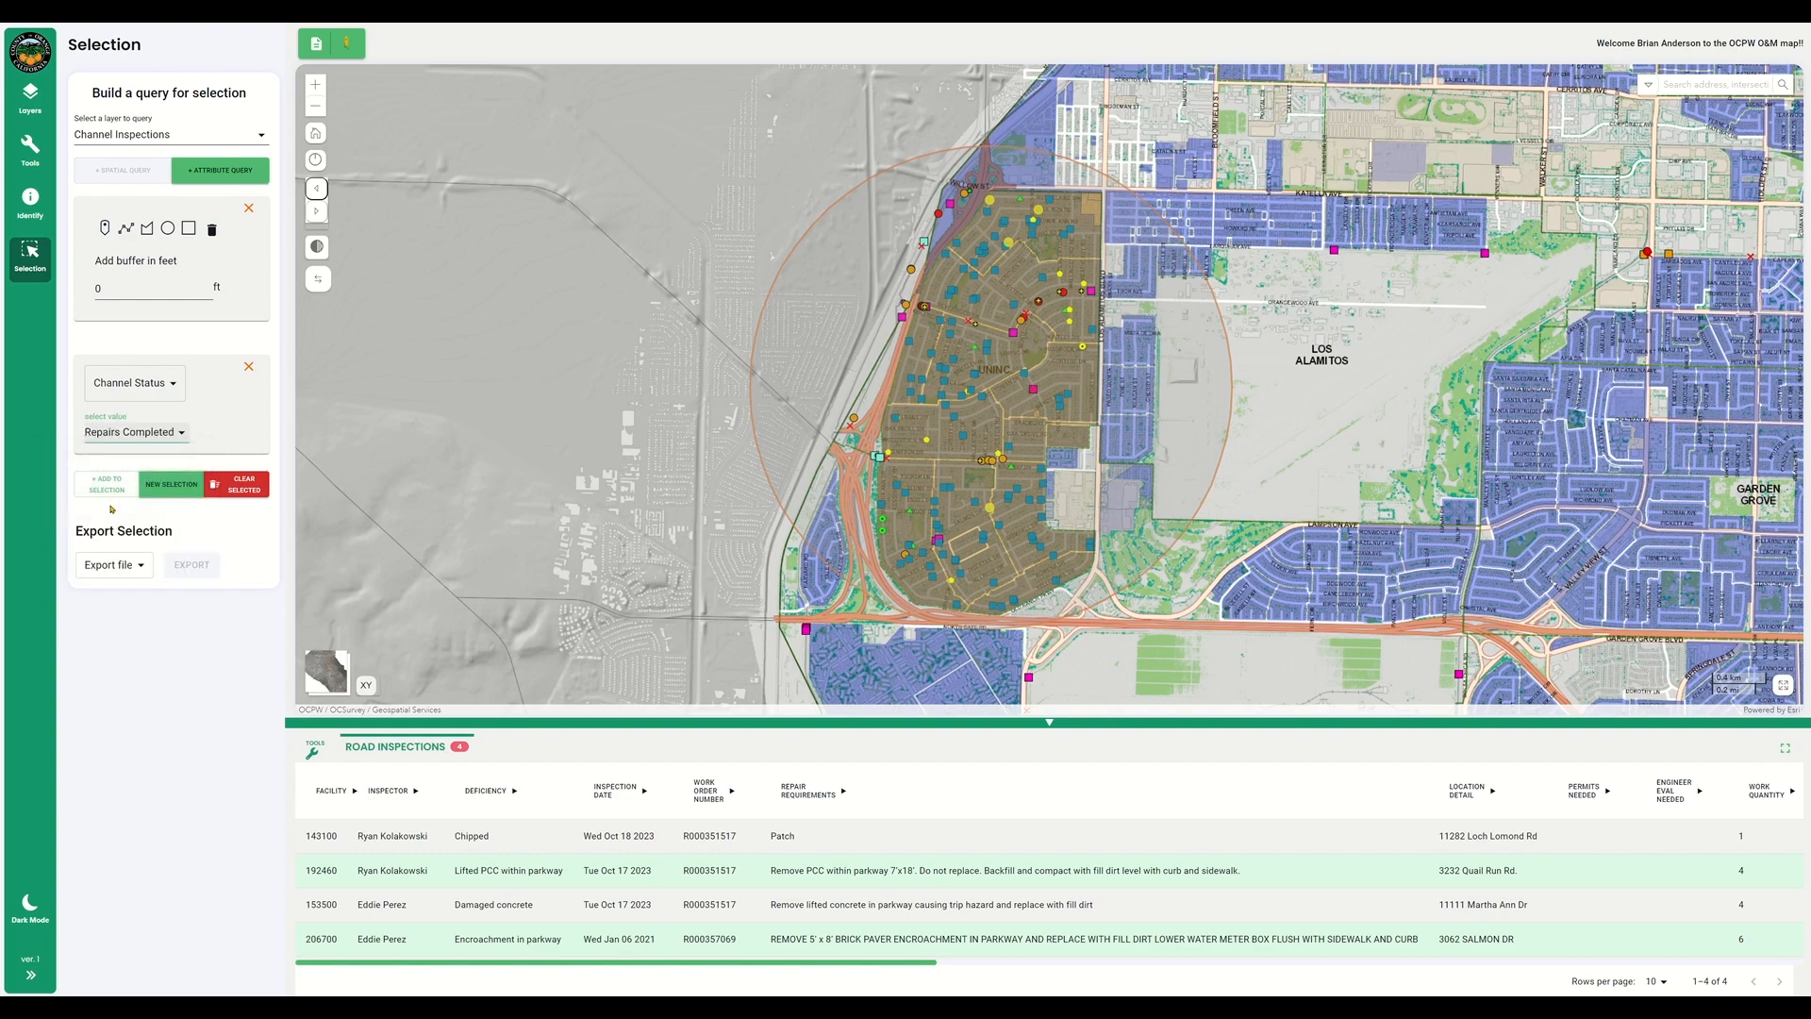
Draw a small rectangular query area around the channel points south of the Seal Beach freeway interchange and add the matches to the current selection.
left_click(189, 229)
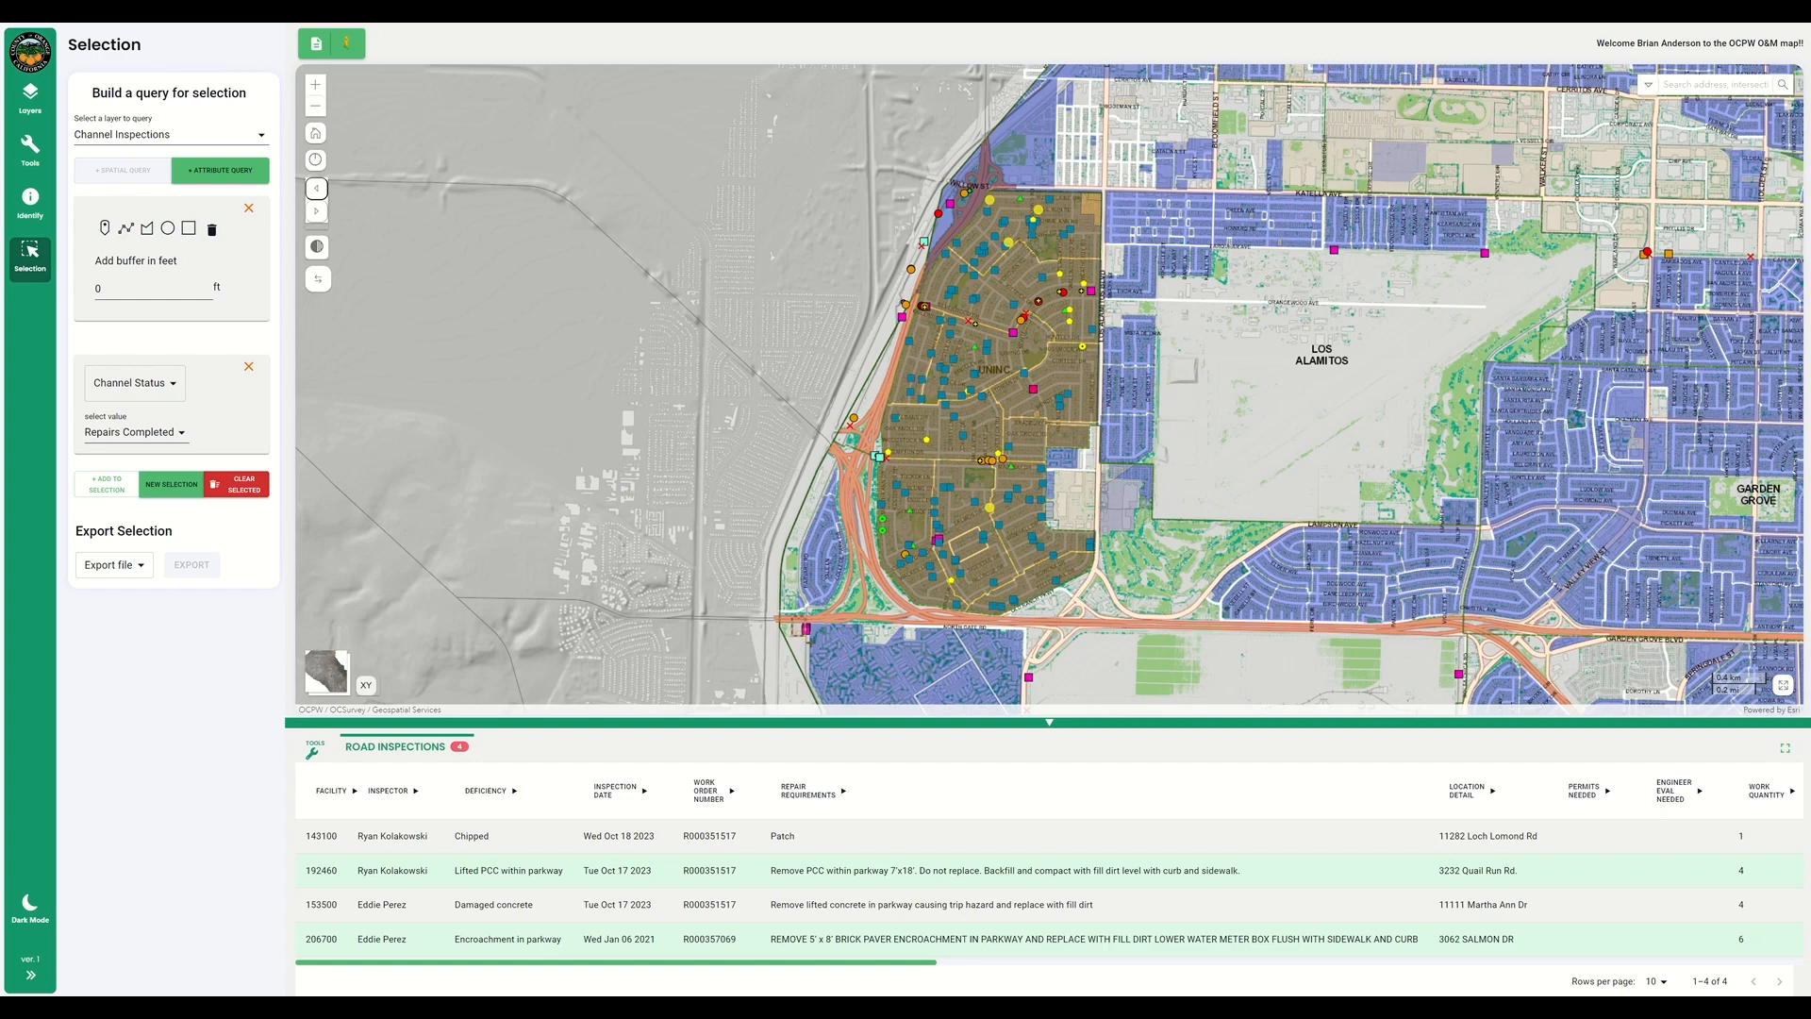
left_click_drag(791, 626, 815, 647)
left_click(102, 492)
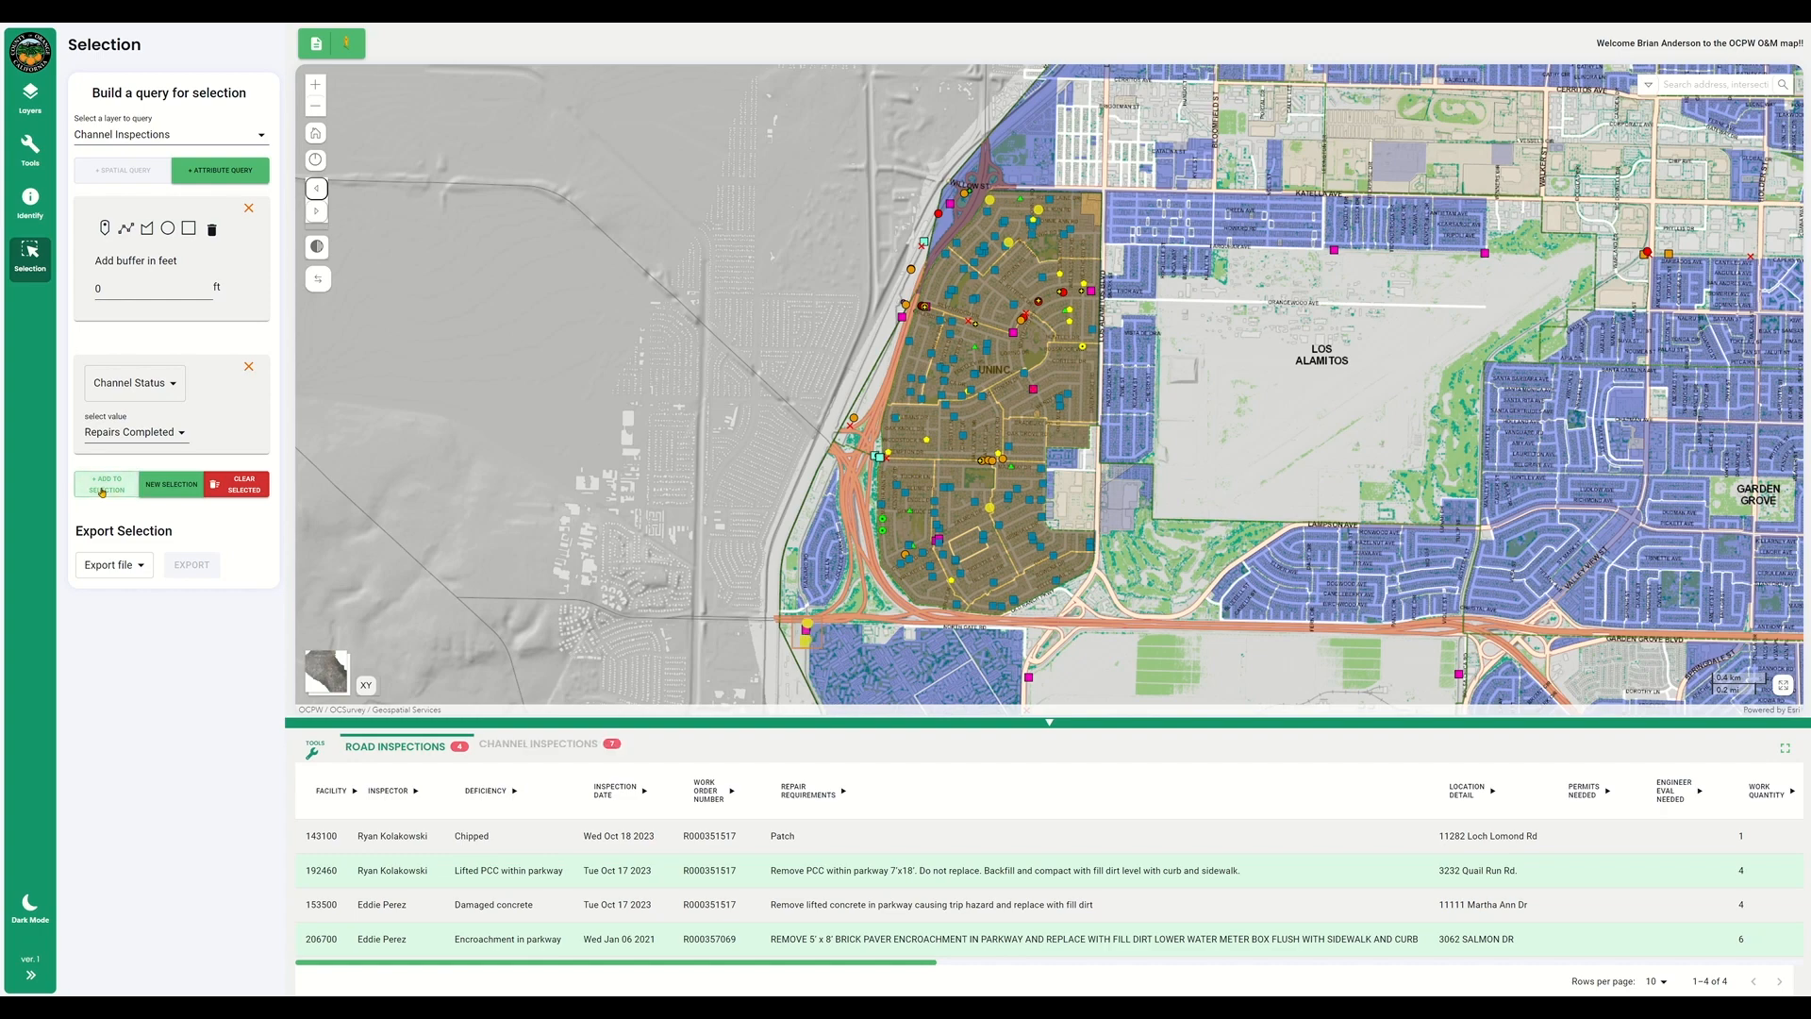
Examine the Channel Inspections results, viewing the details and map location of the Rte-22 vegetation growth record and the slope erosion and washout record.
left_click(548, 755)
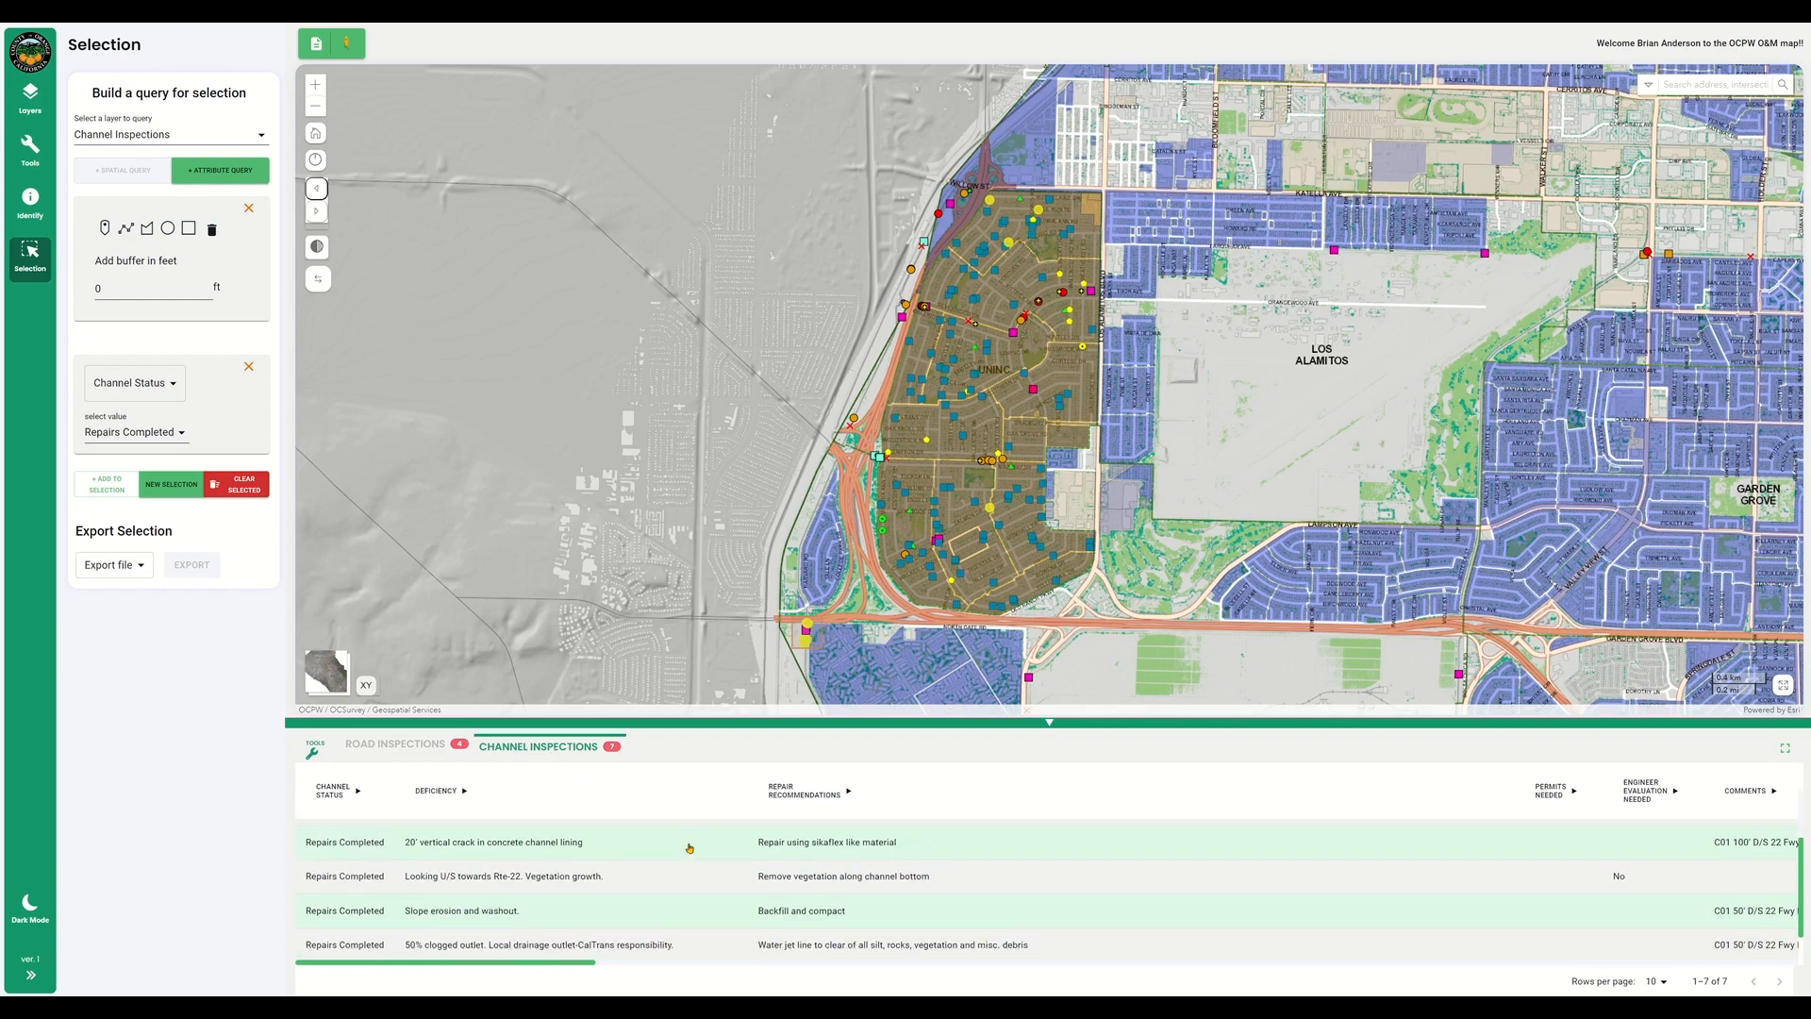
left_click(589, 873)
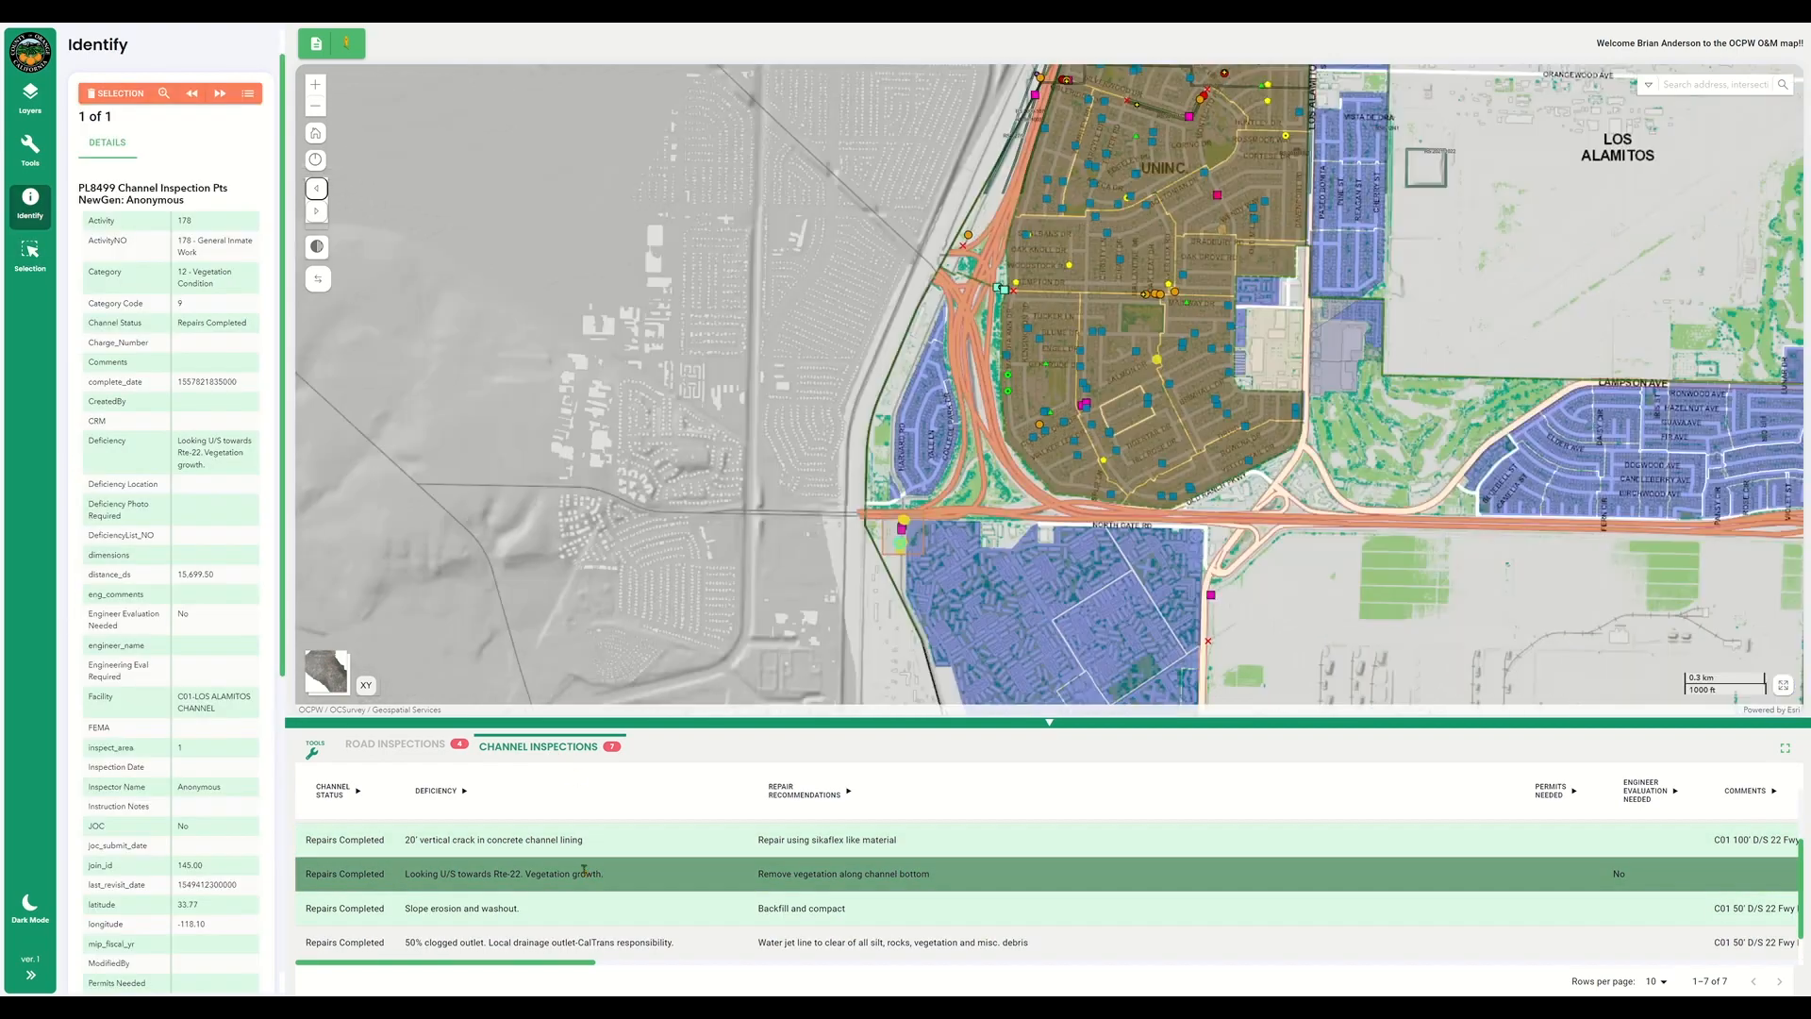
left_click_drag(1119, 374, 985, 395)
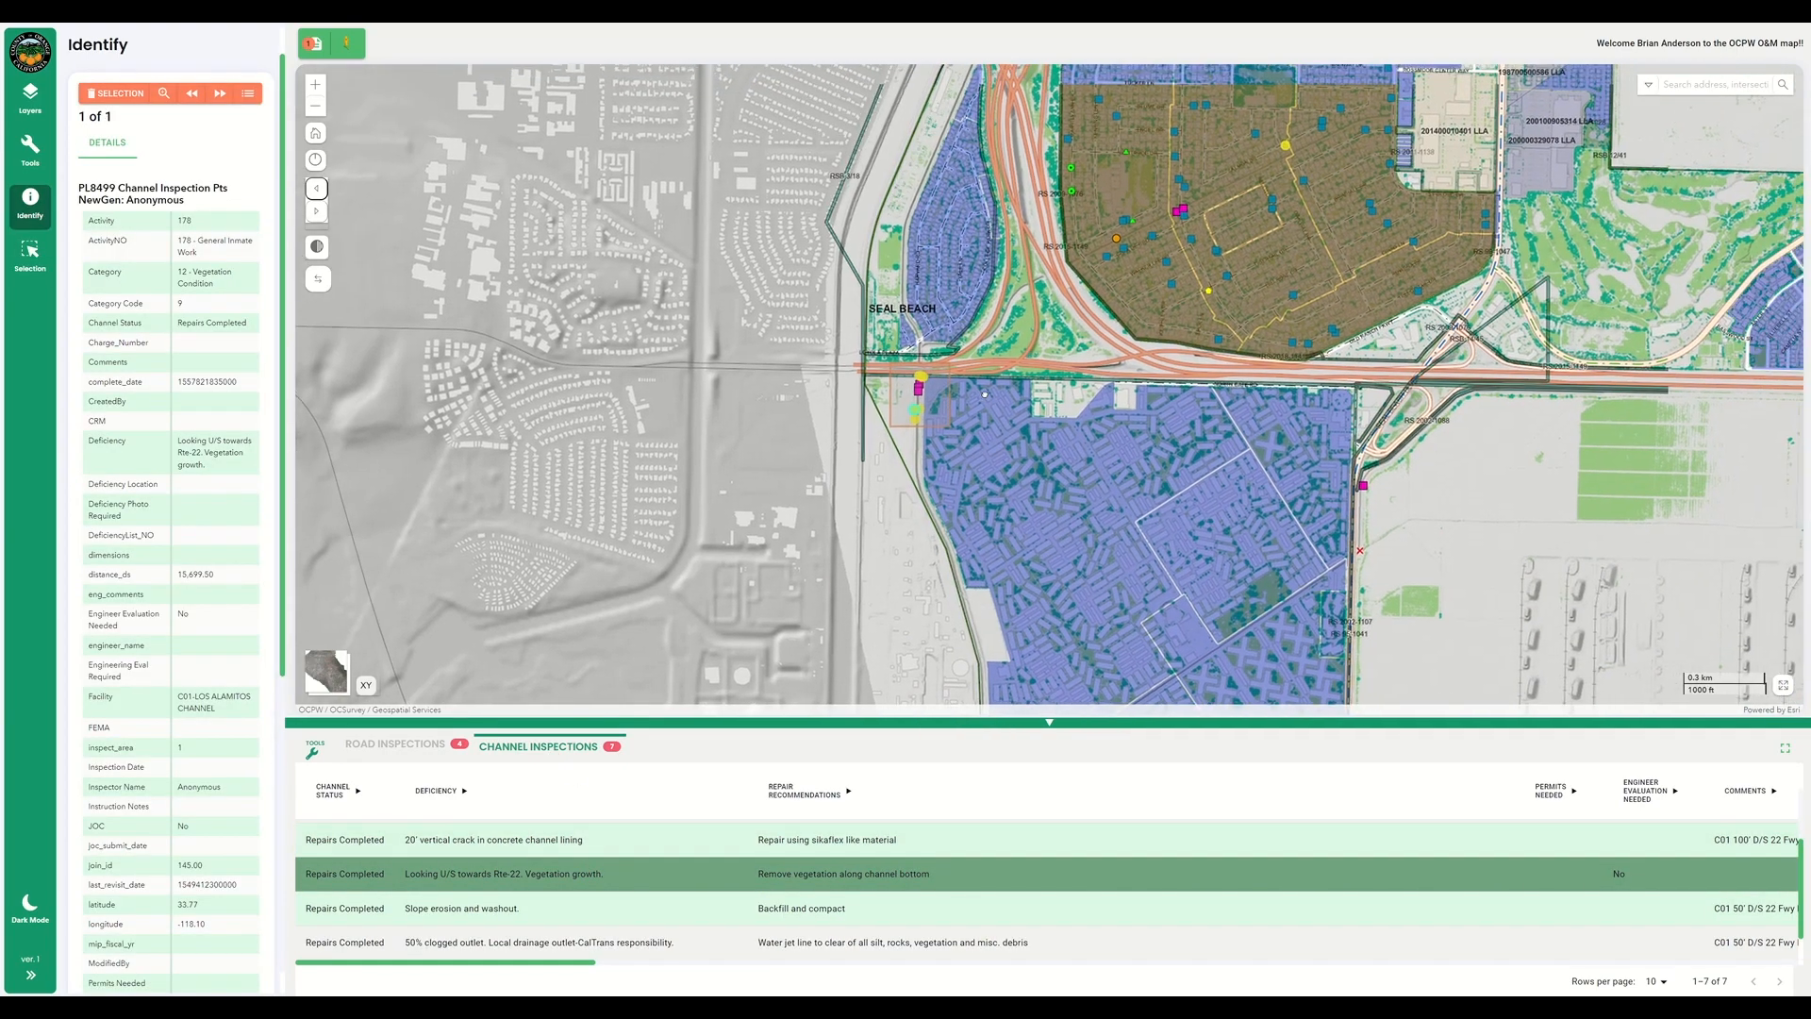
left_click(757, 906)
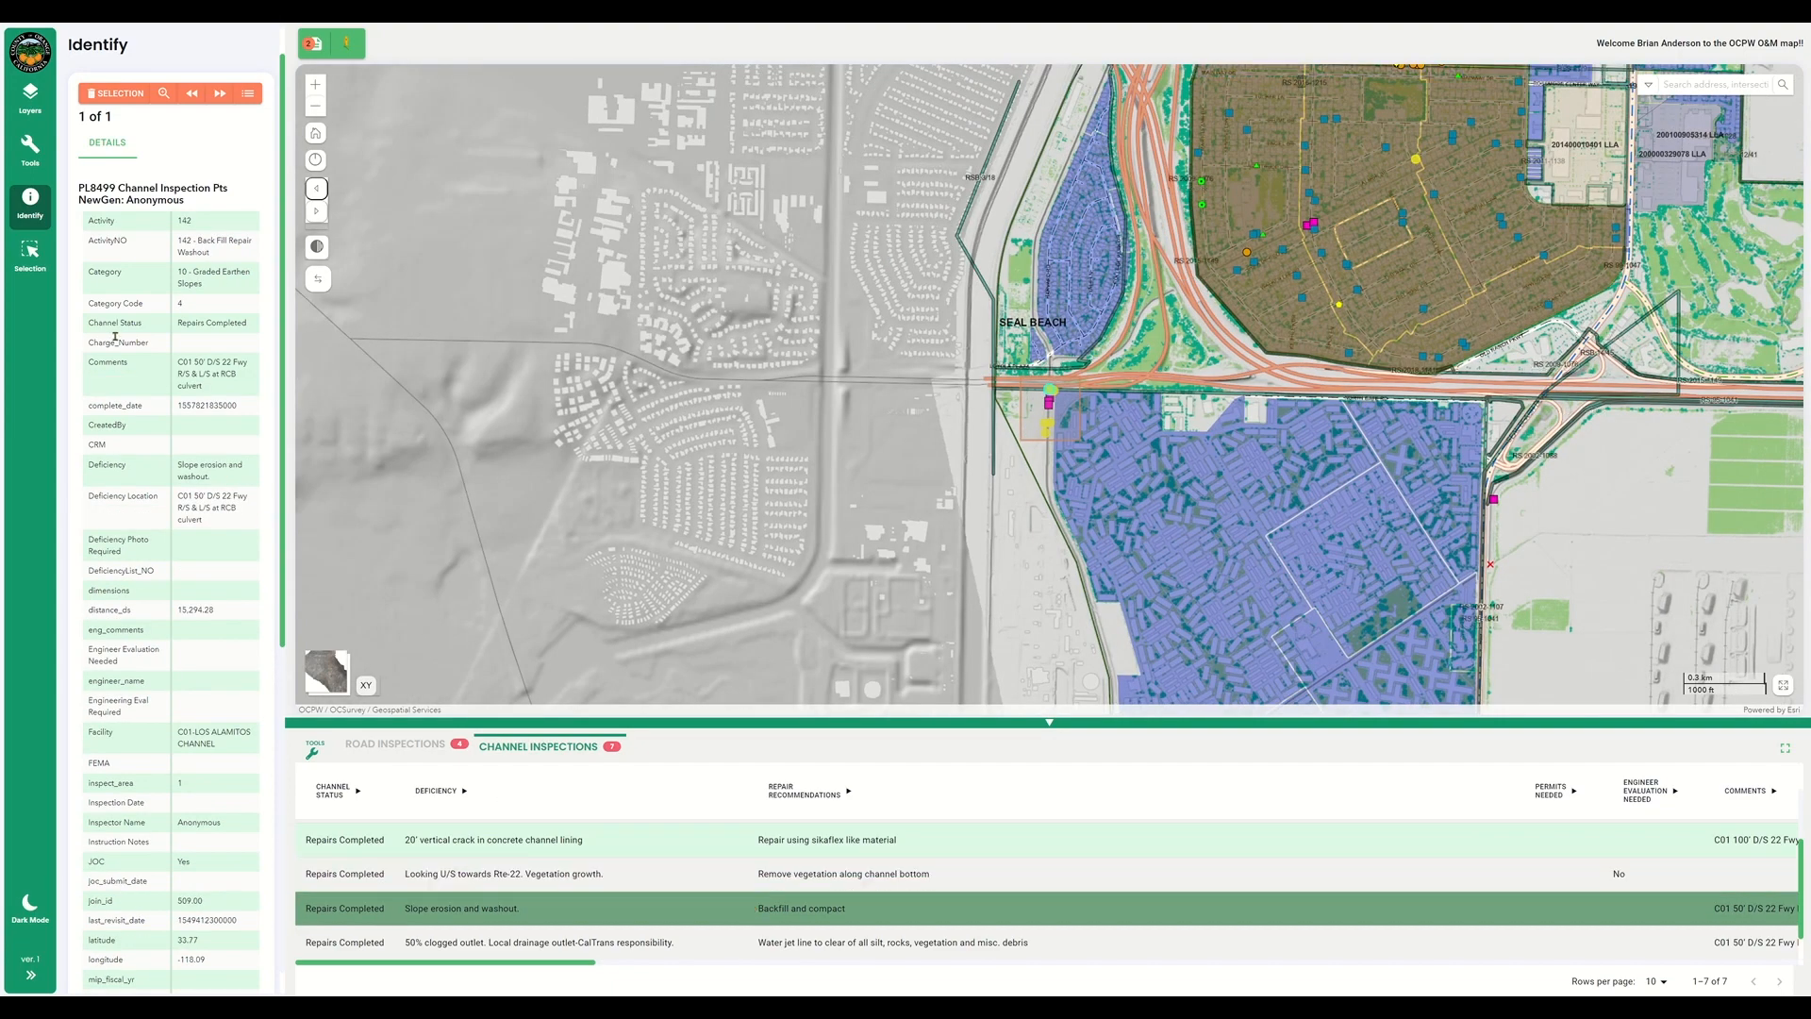
Return to the selection query and export the selected inspection records as CSV.
left_click(30, 254)
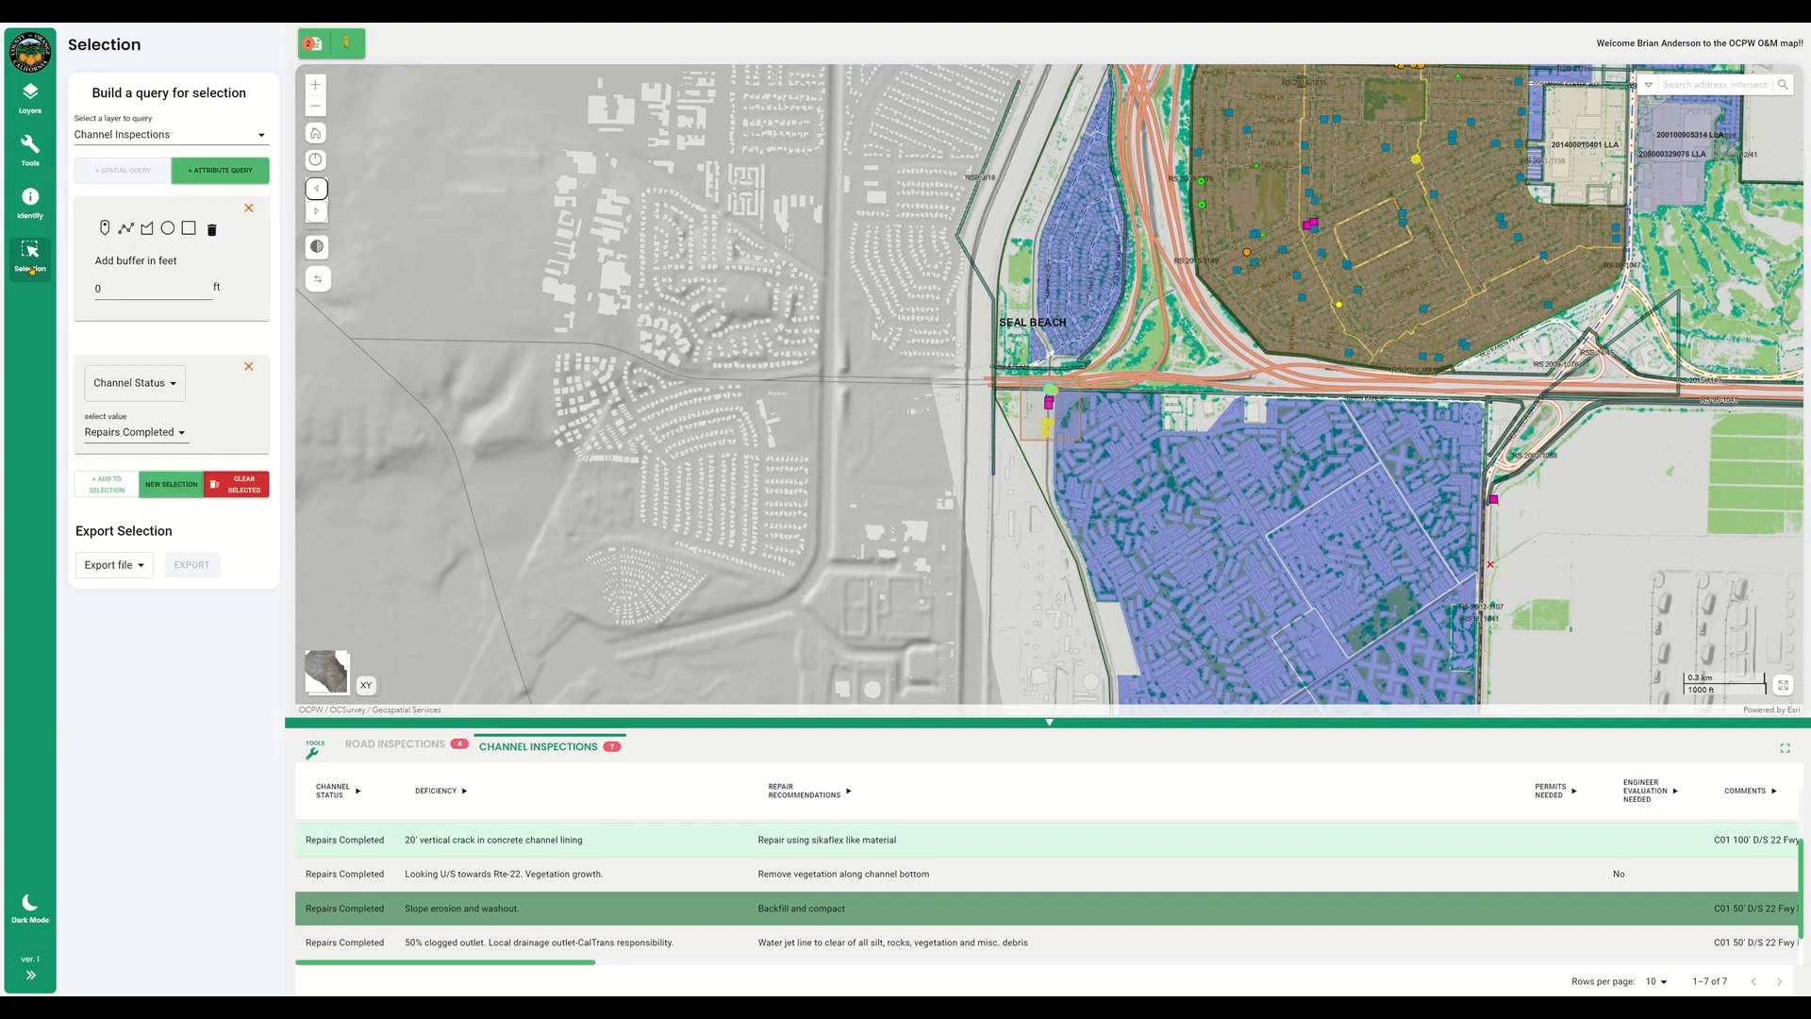
left_click(139, 566)
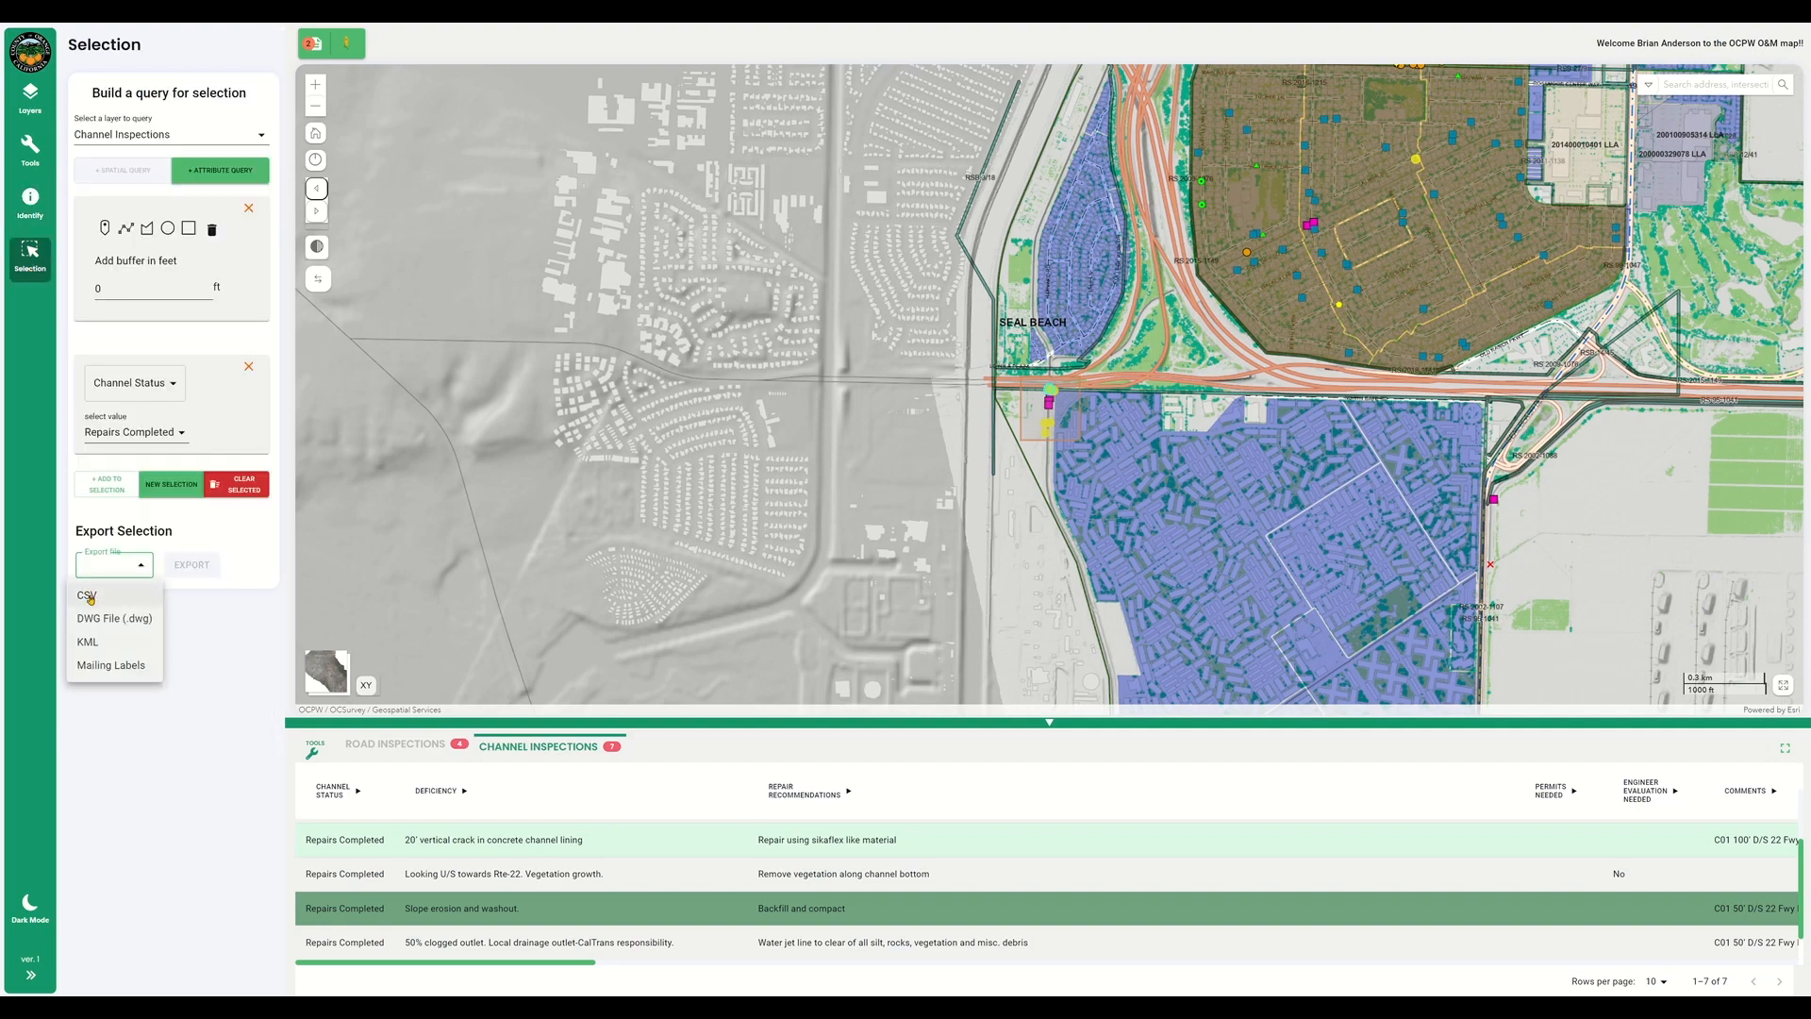
left_click(92, 594)
left_click(191, 568)
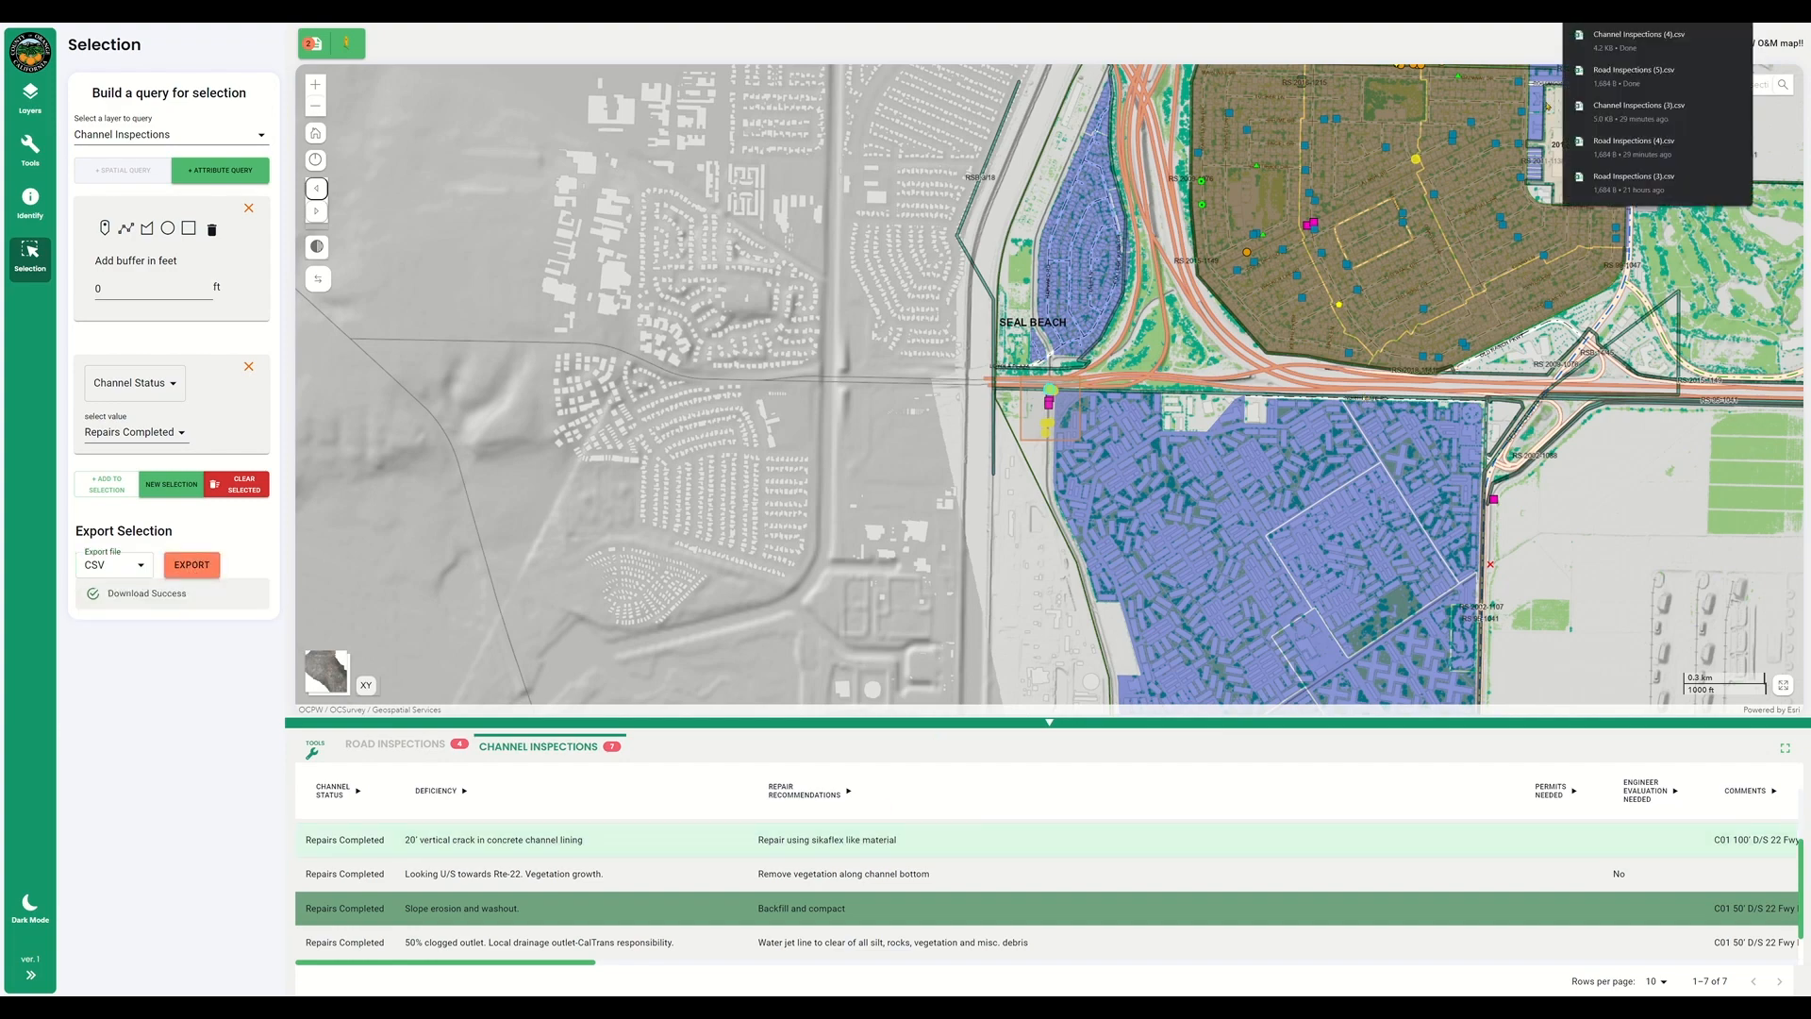
Switch to Excel and create a blank workbook.
key("super")
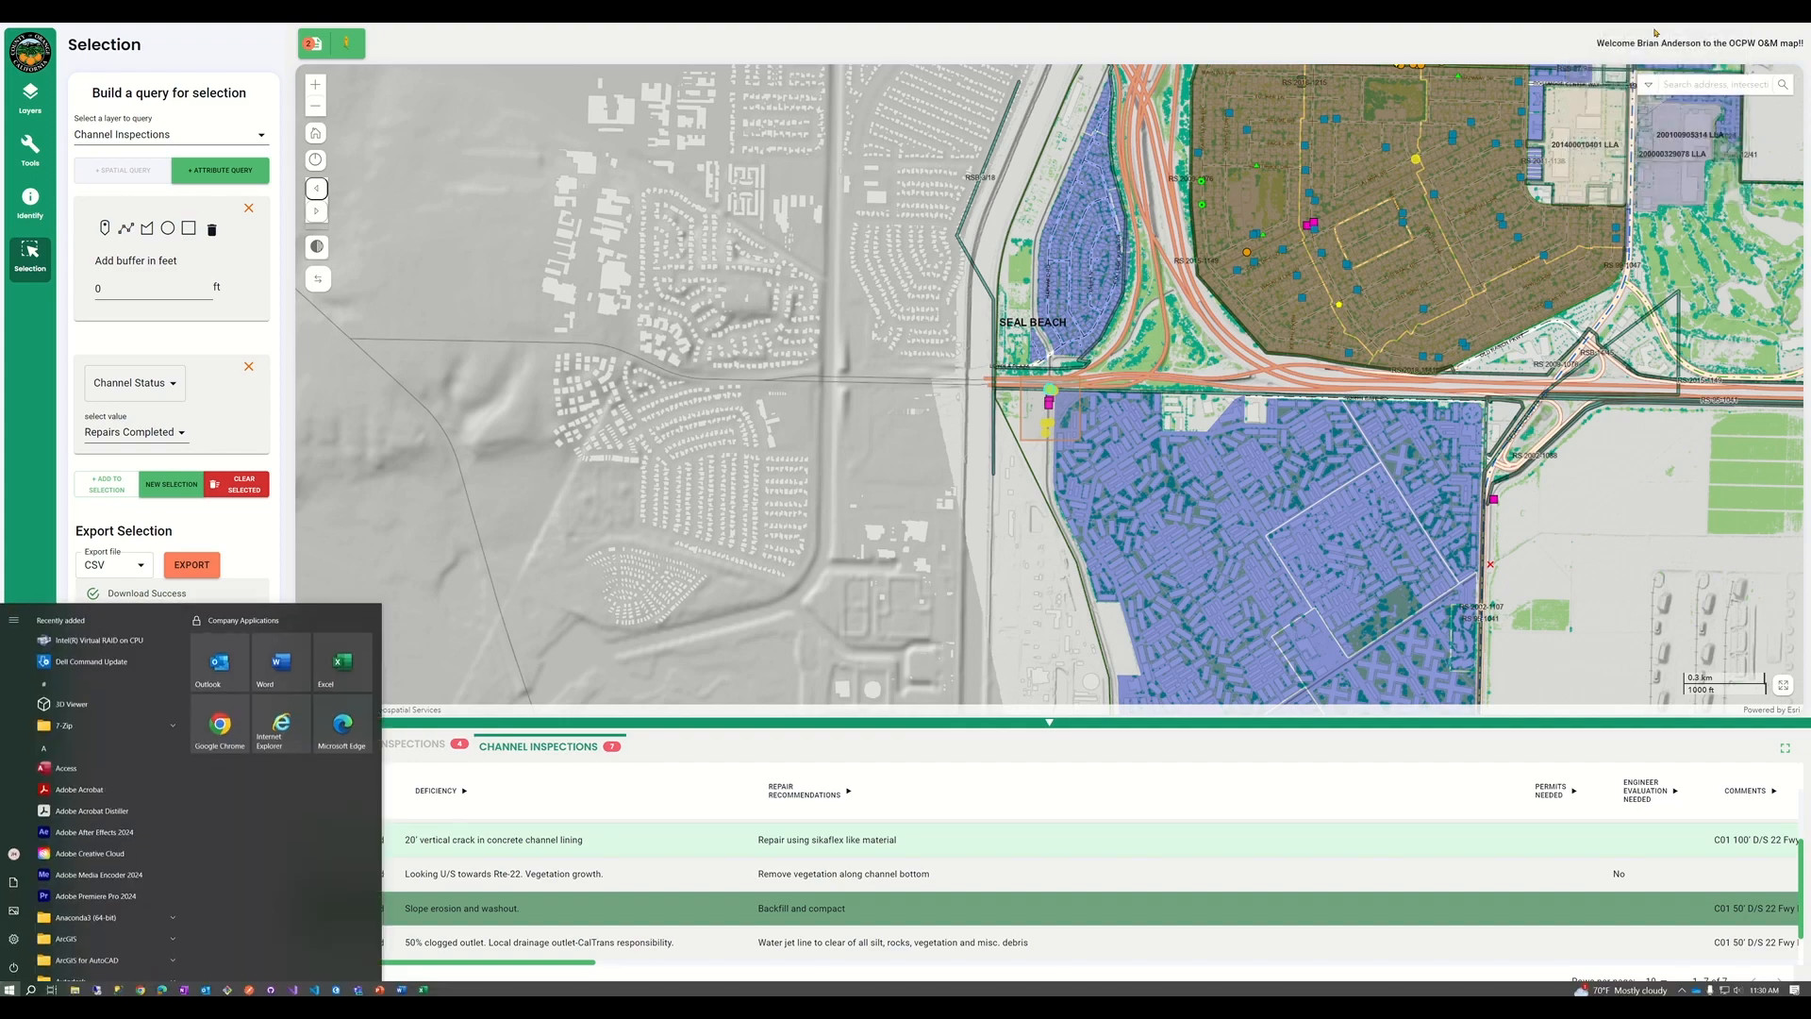
type("excel")
key("Return")
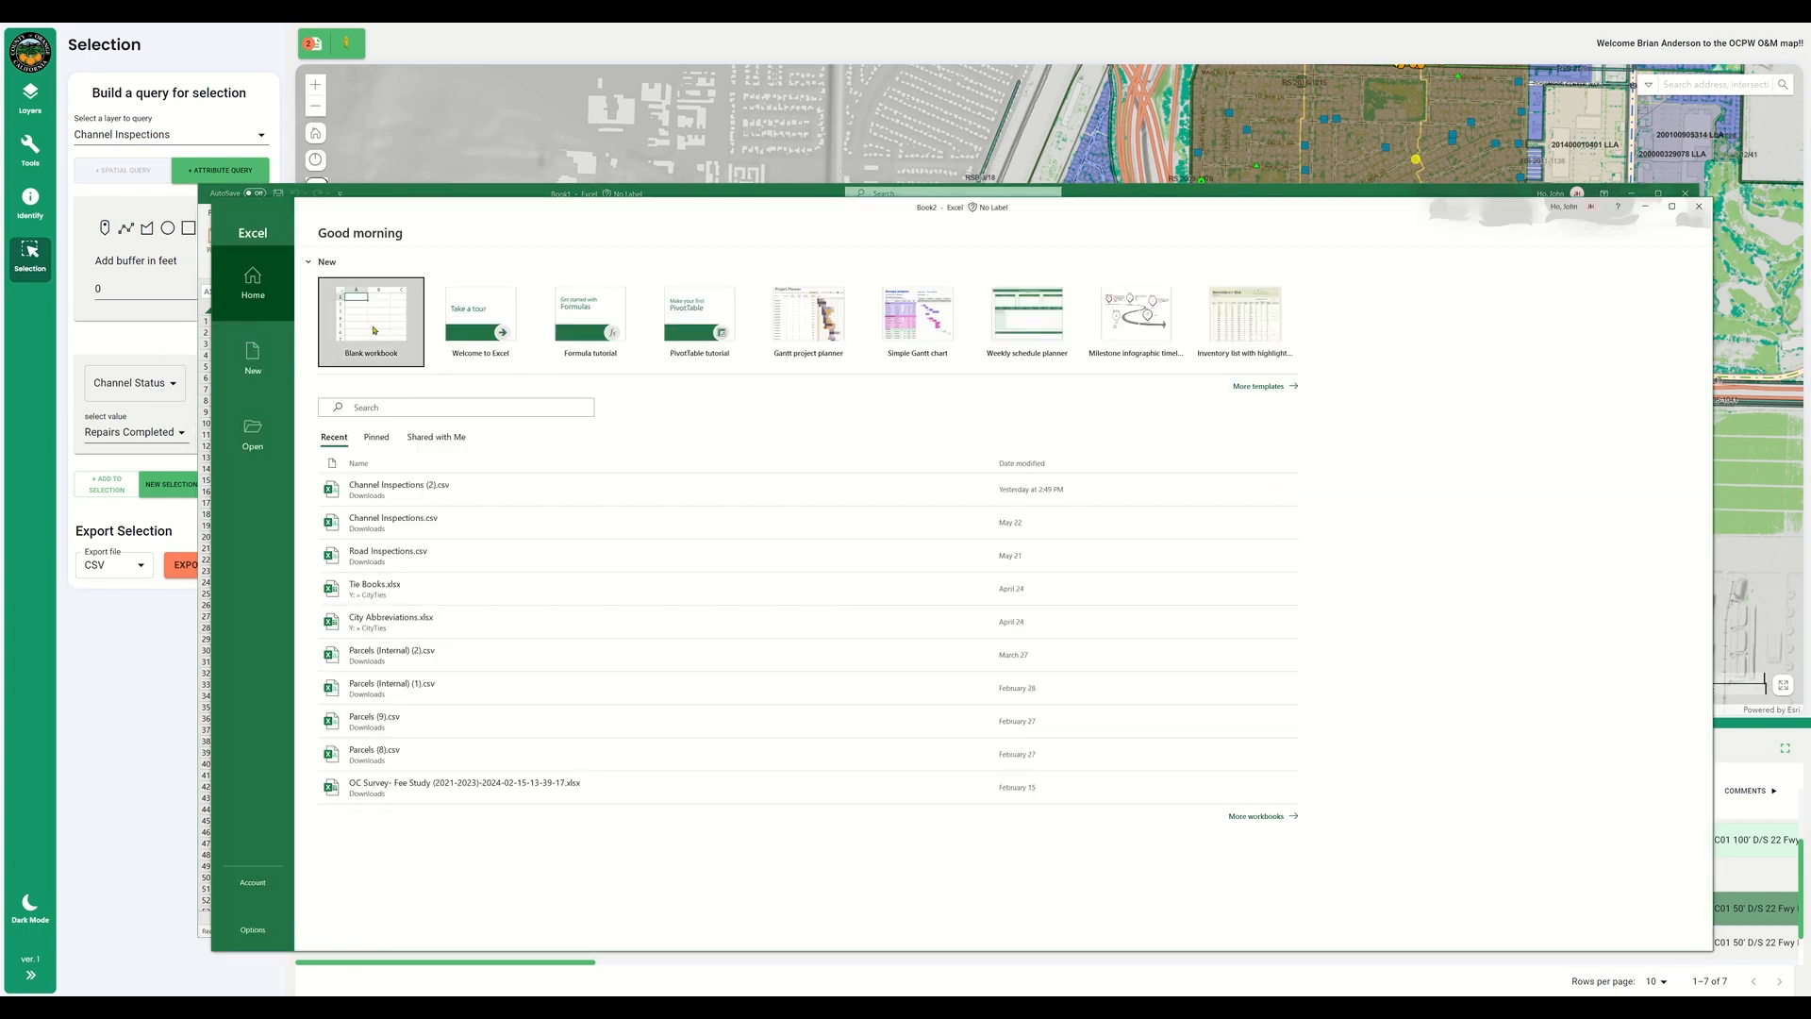
left_click(374, 329)
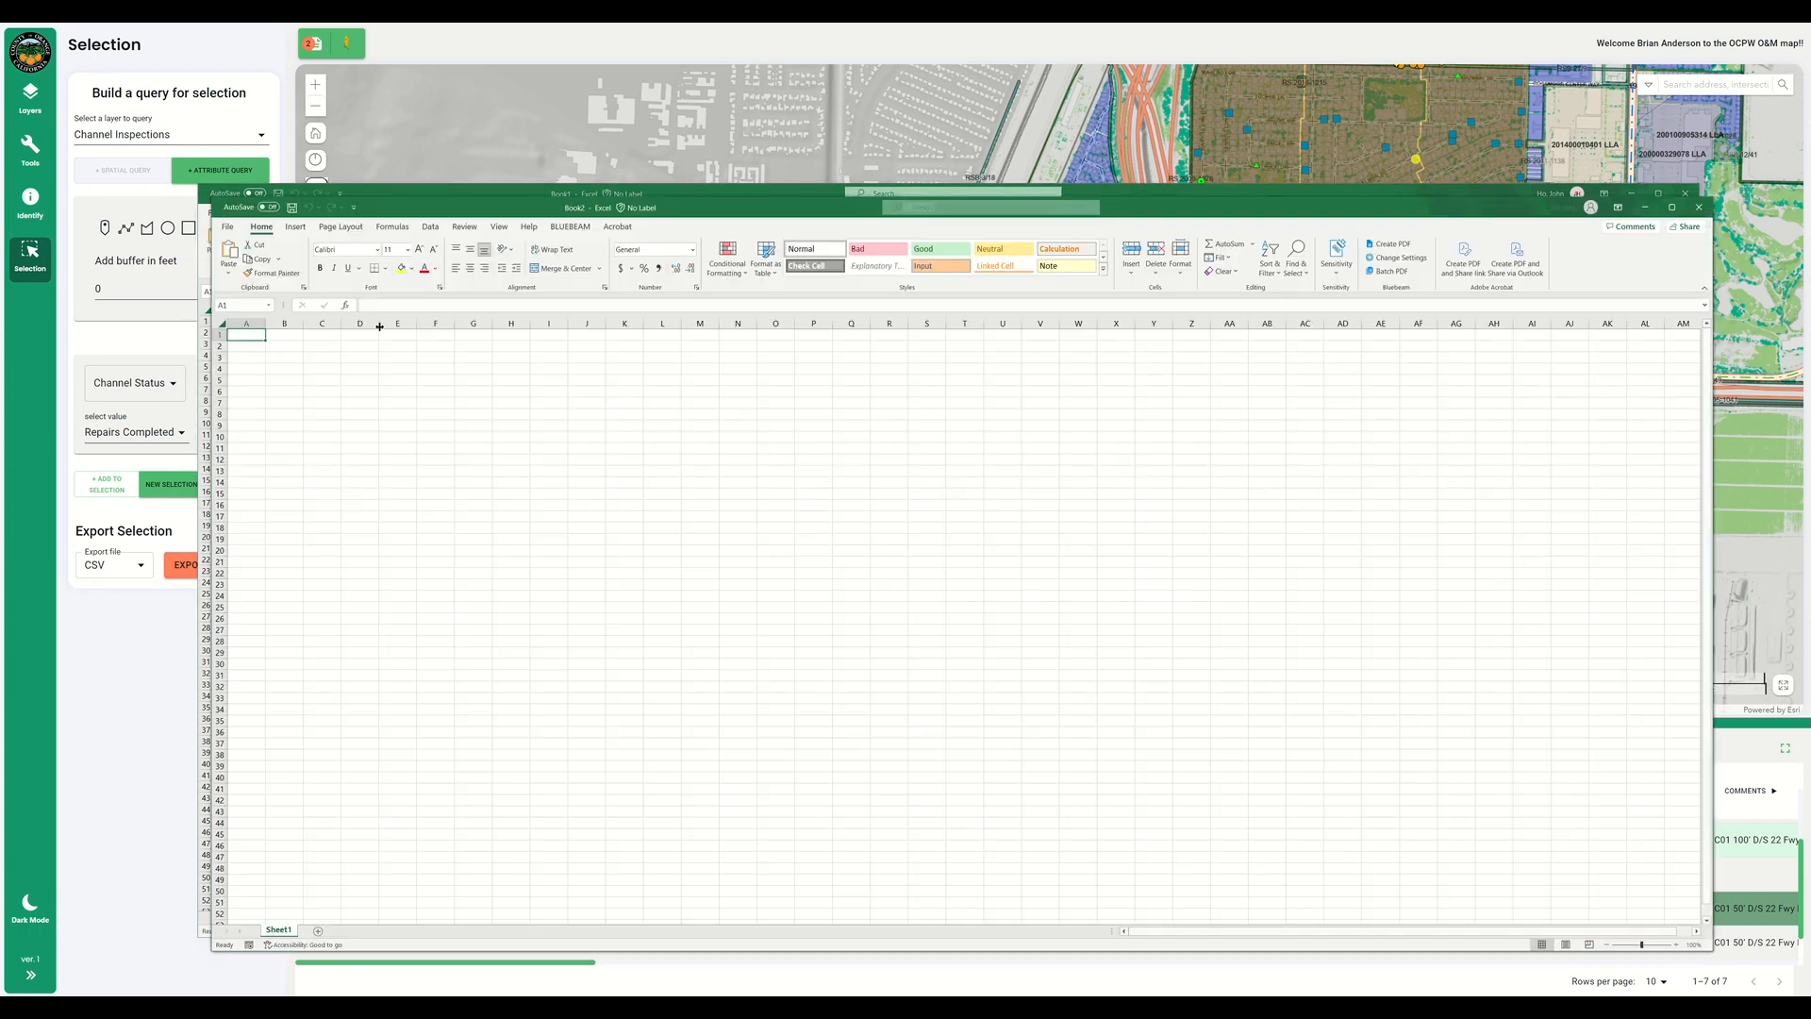
left_click(371, 324)
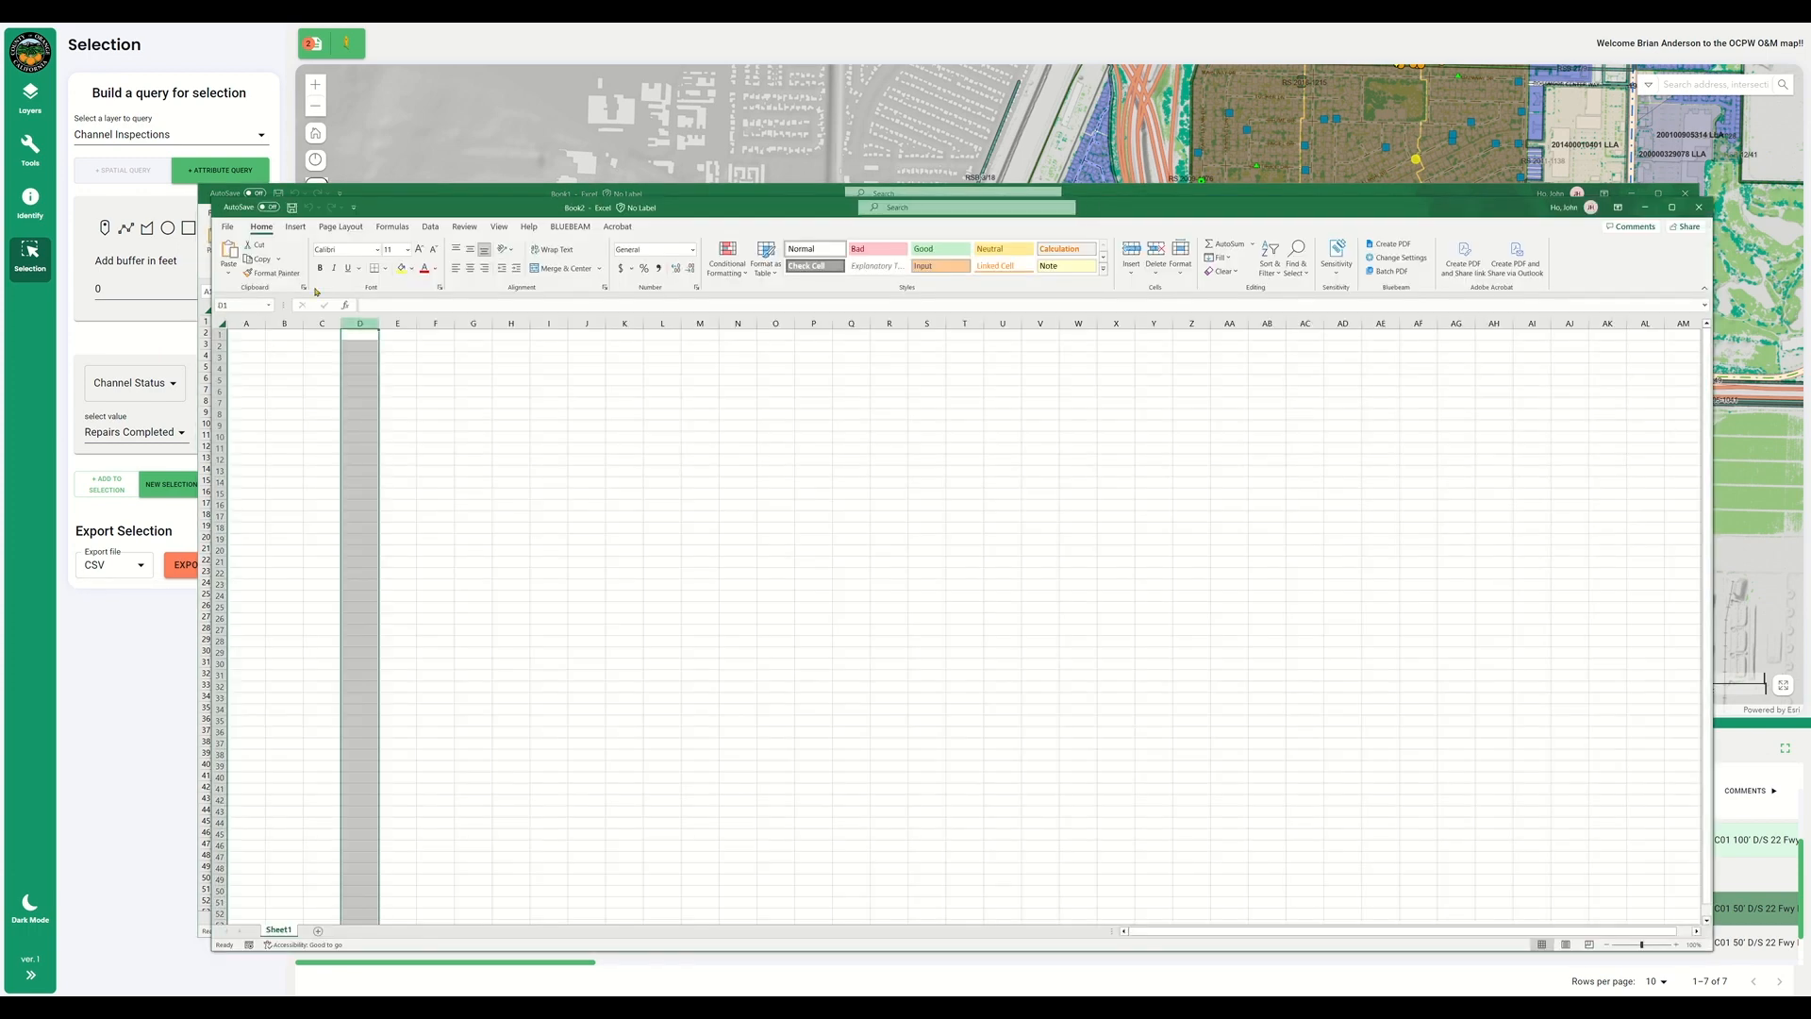
Import Channel Inspections (4).csv from the Downloads folder into the workbook and load its data as a table.
left_click(430, 227)
left_click(260, 272)
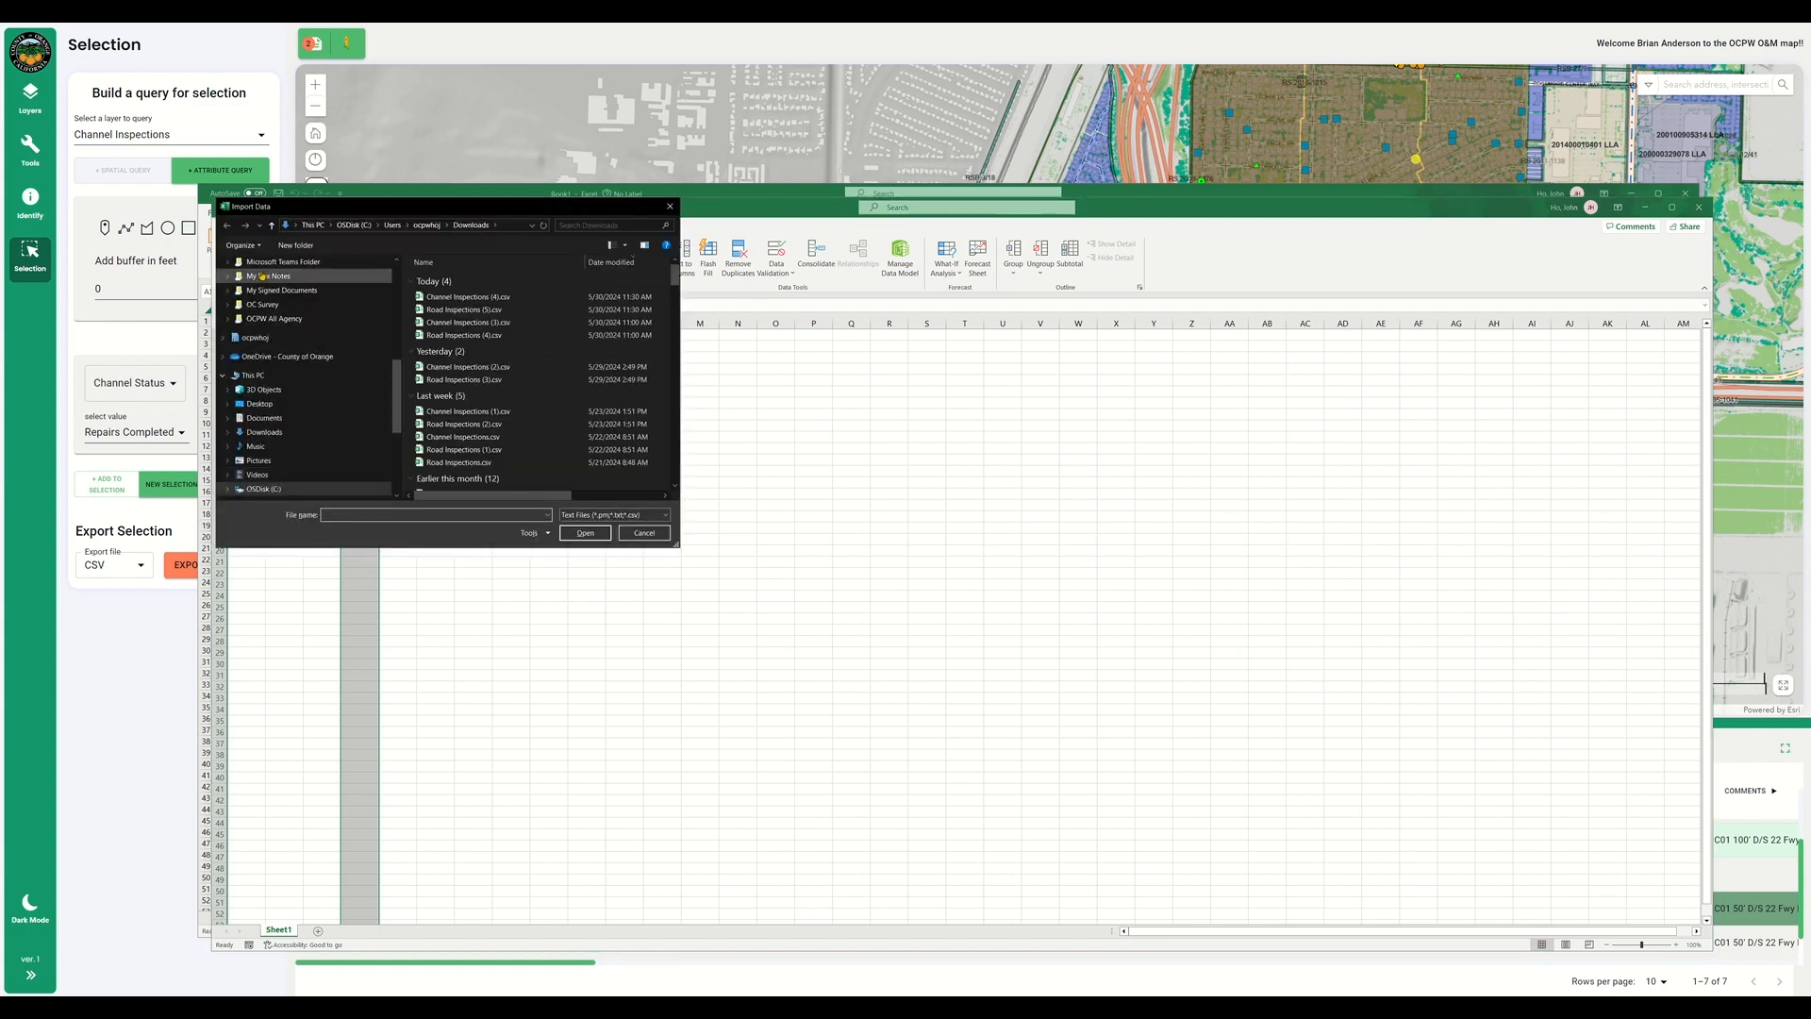
left_click(467, 297)
left_click(586, 533)
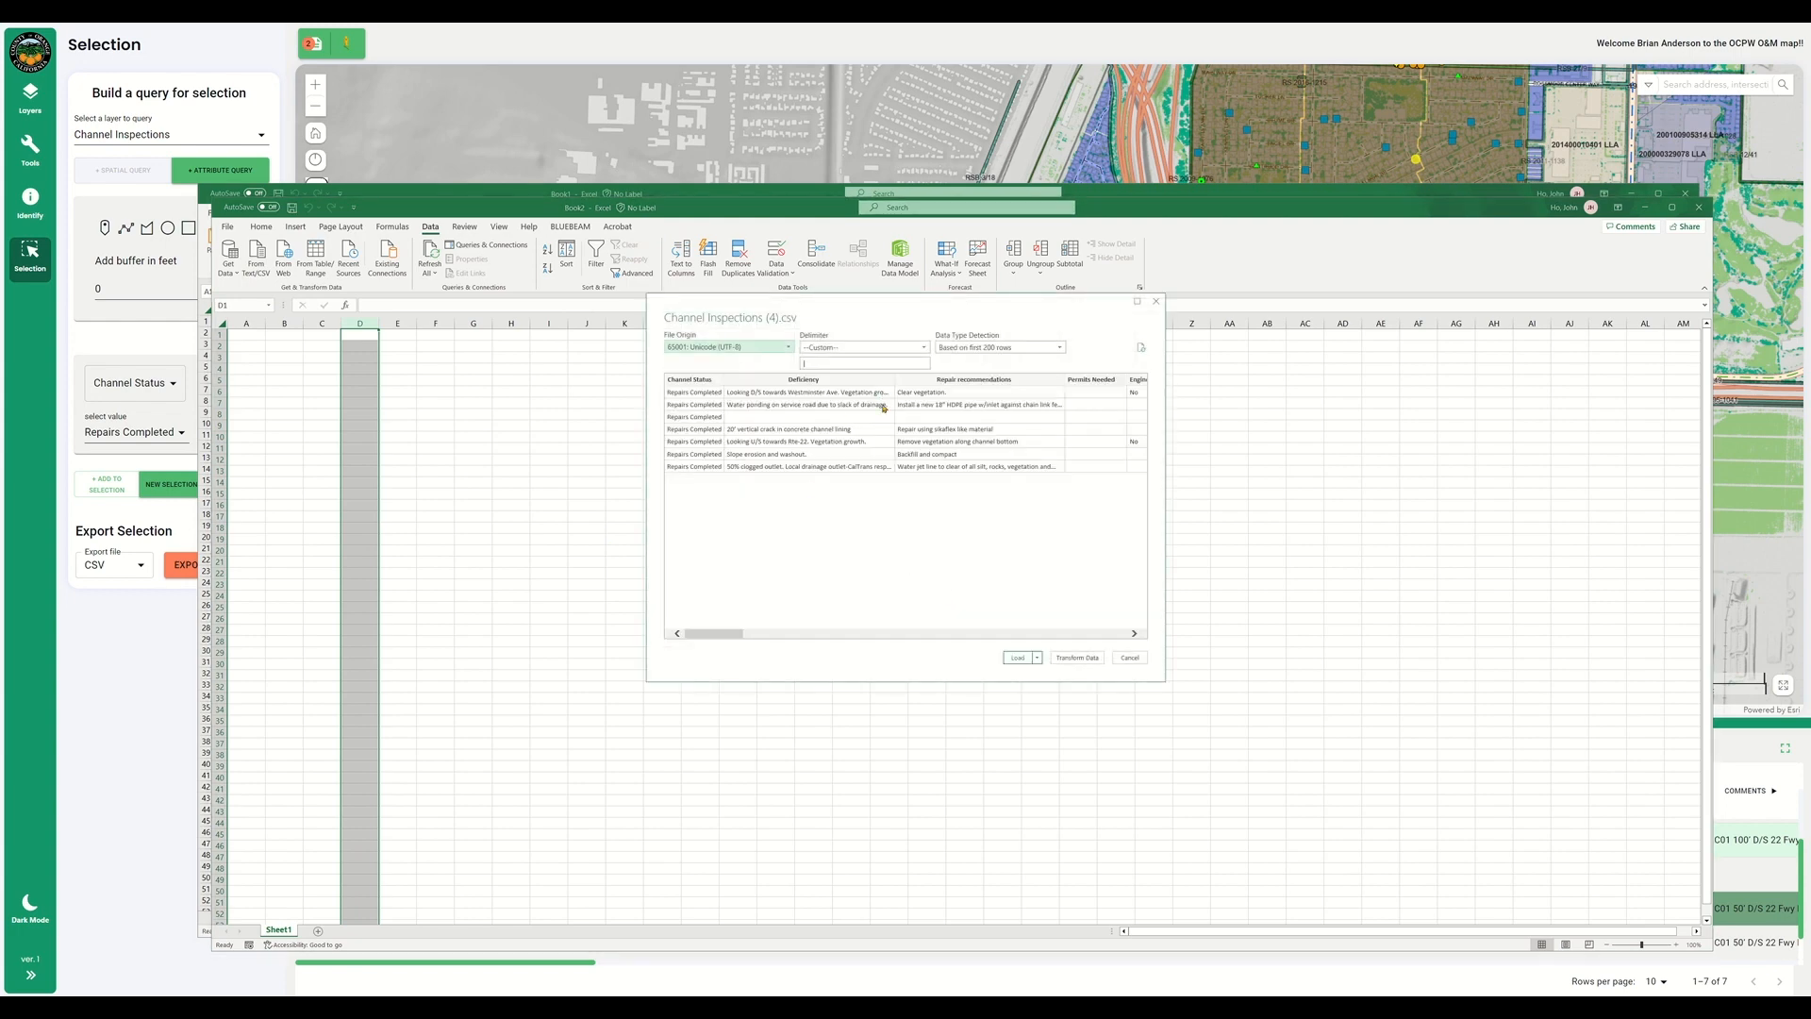
left_click(1017, 657)
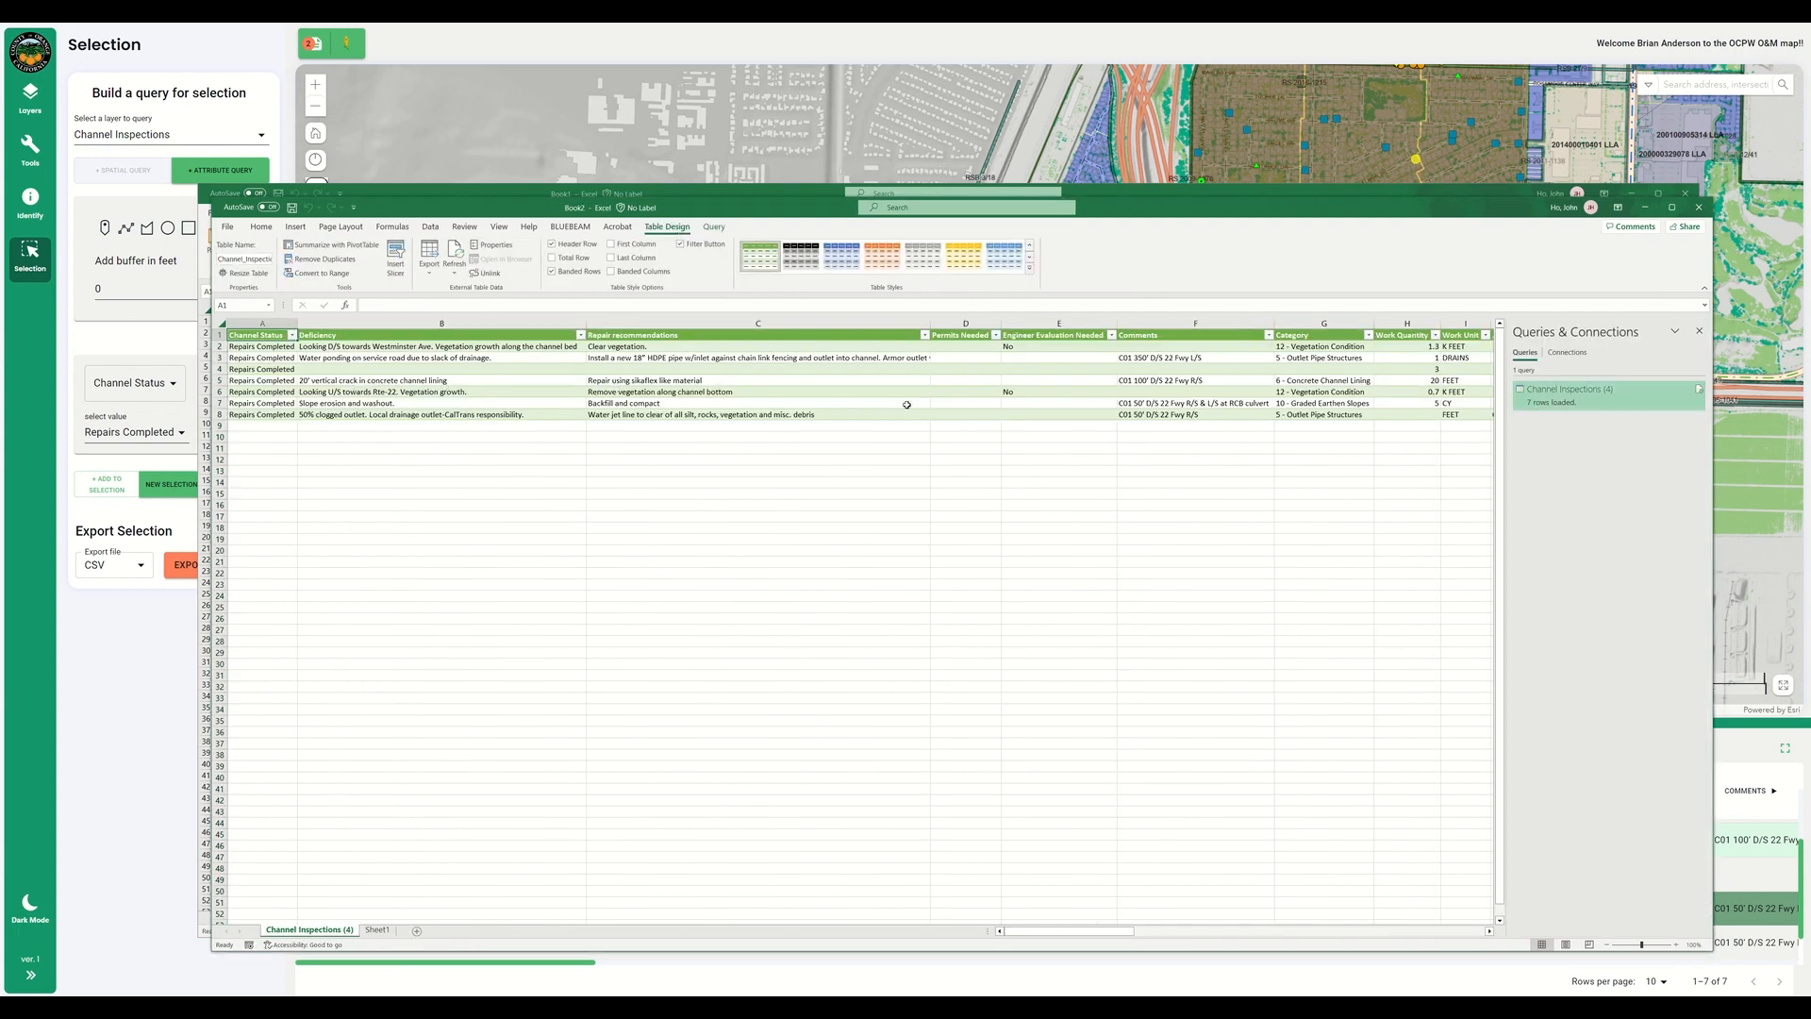
Close both open Excel workbooks without saving and return to the map application.
left_click(1699, 207)
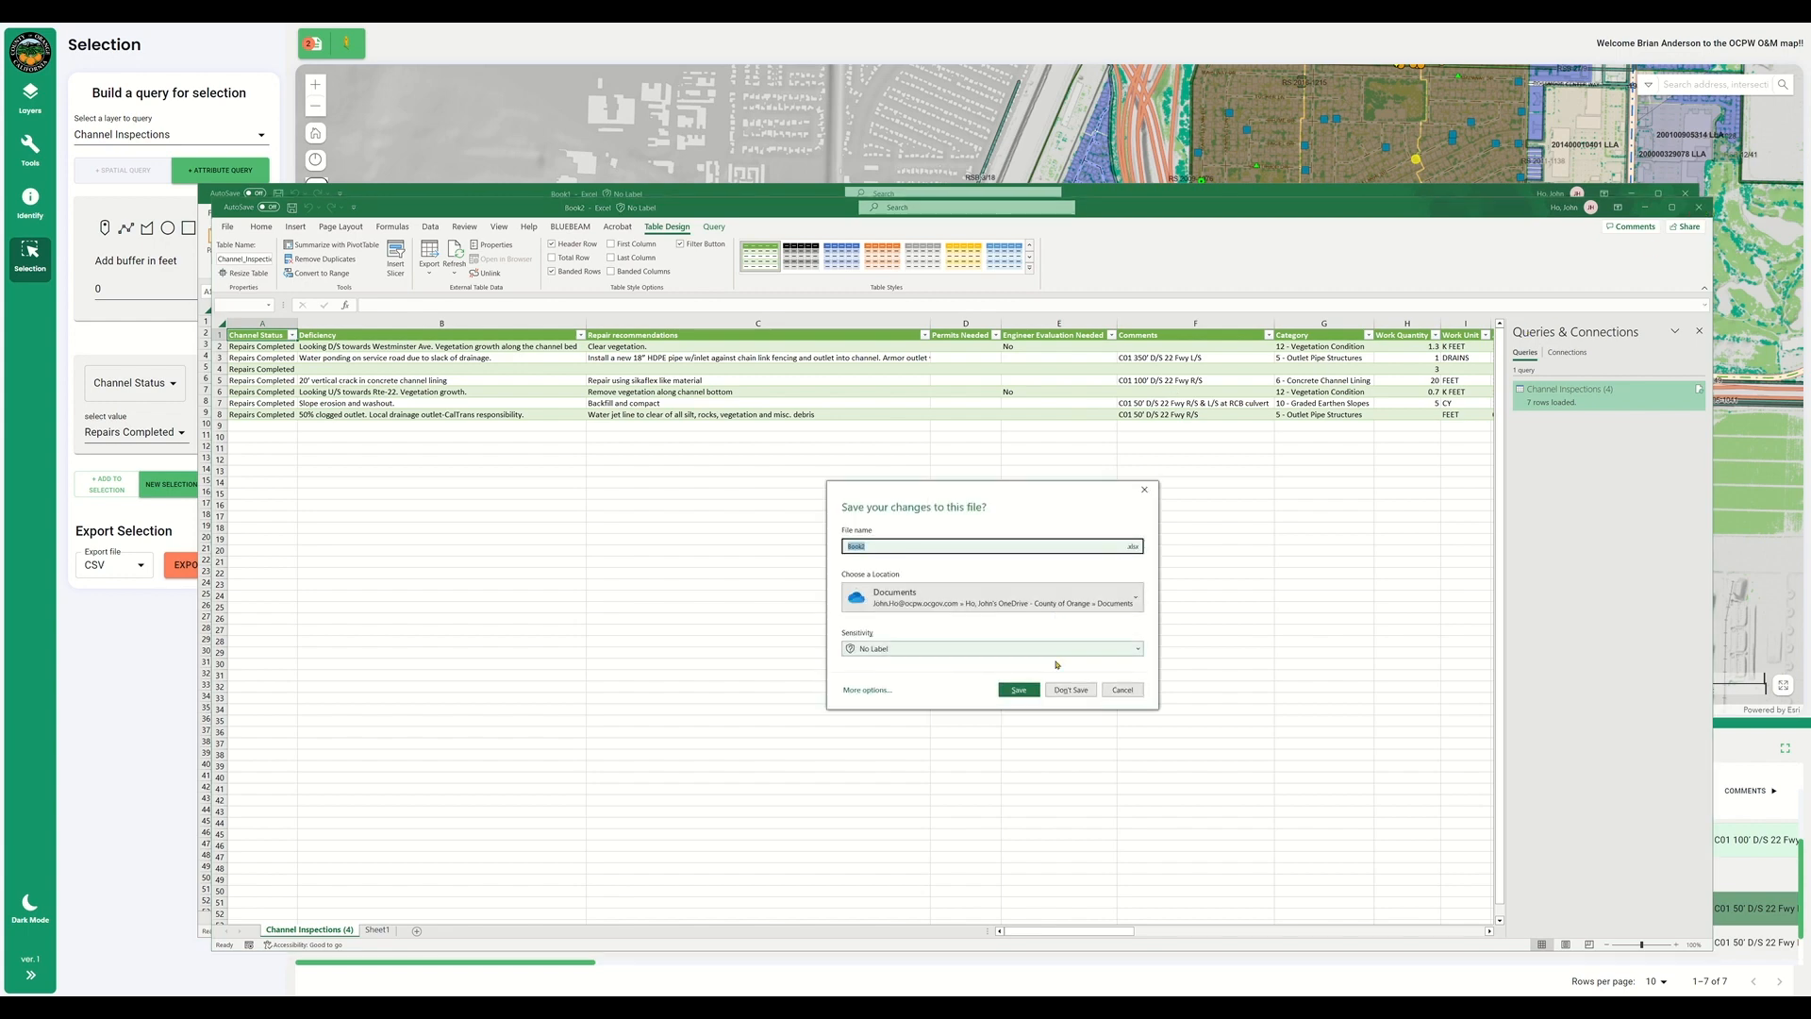
left_click(1071, 690)
left_click(1684, 194)
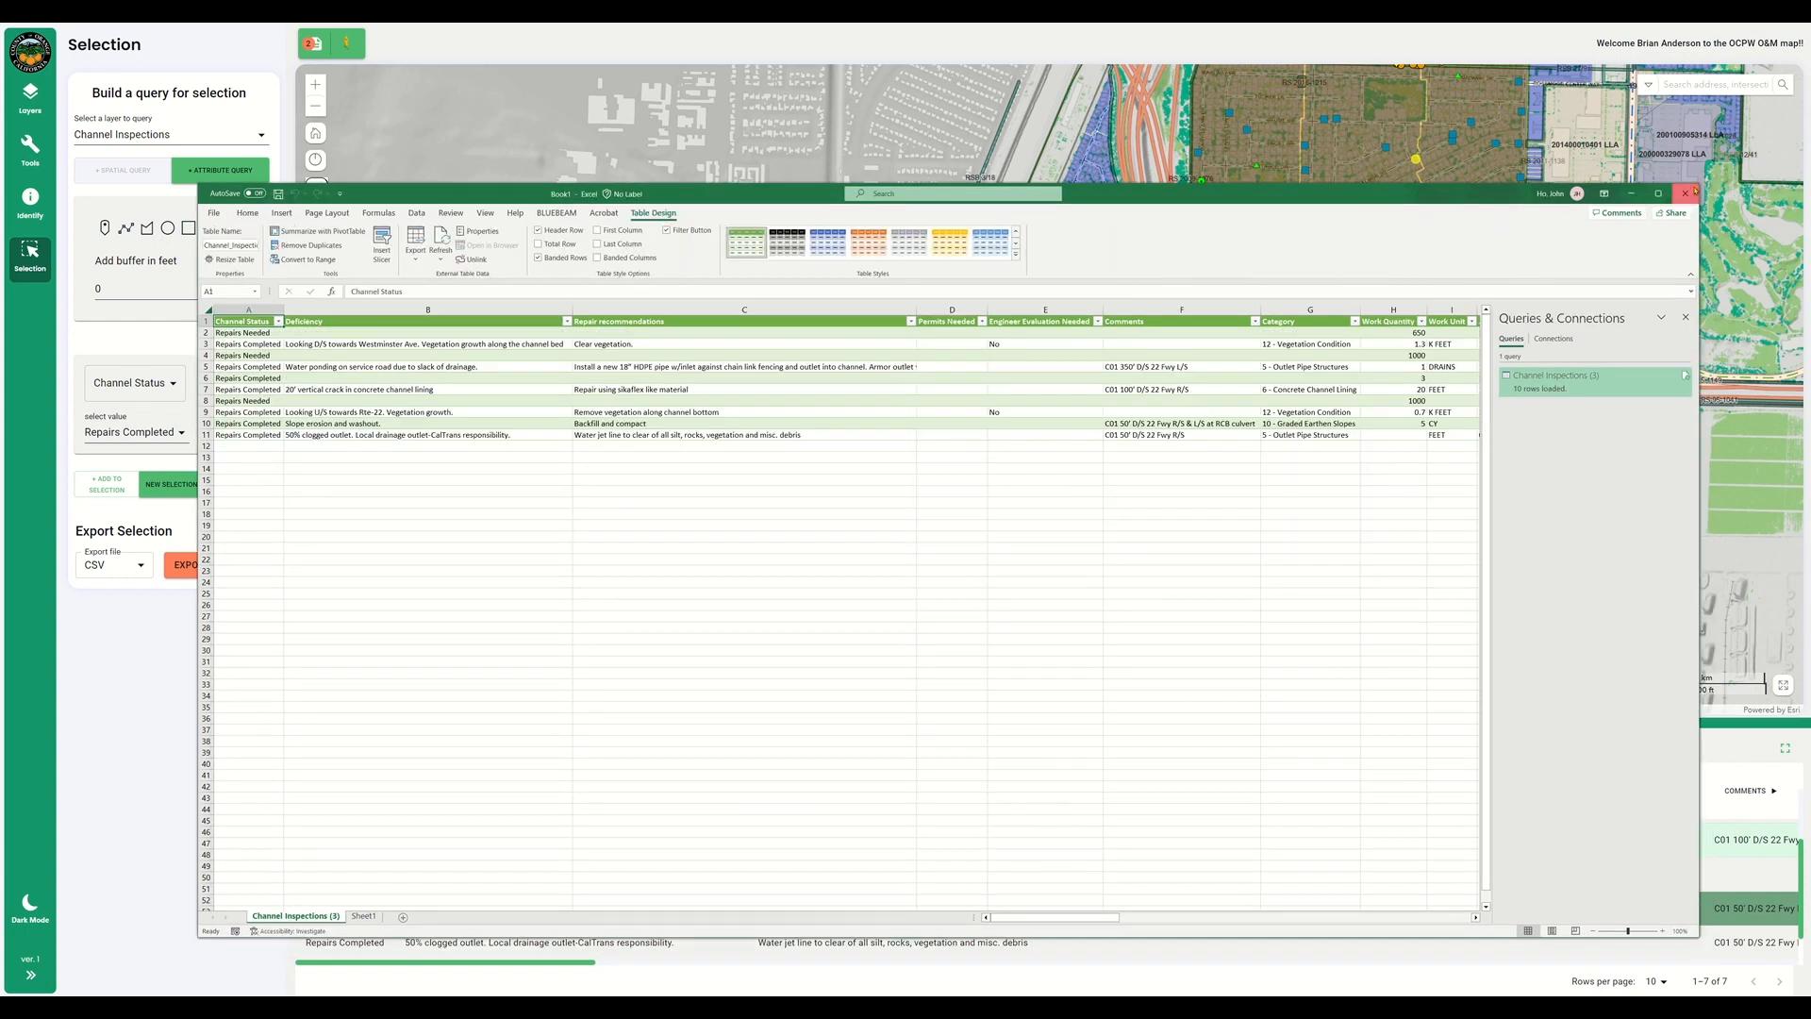
left_click(1049, 673)
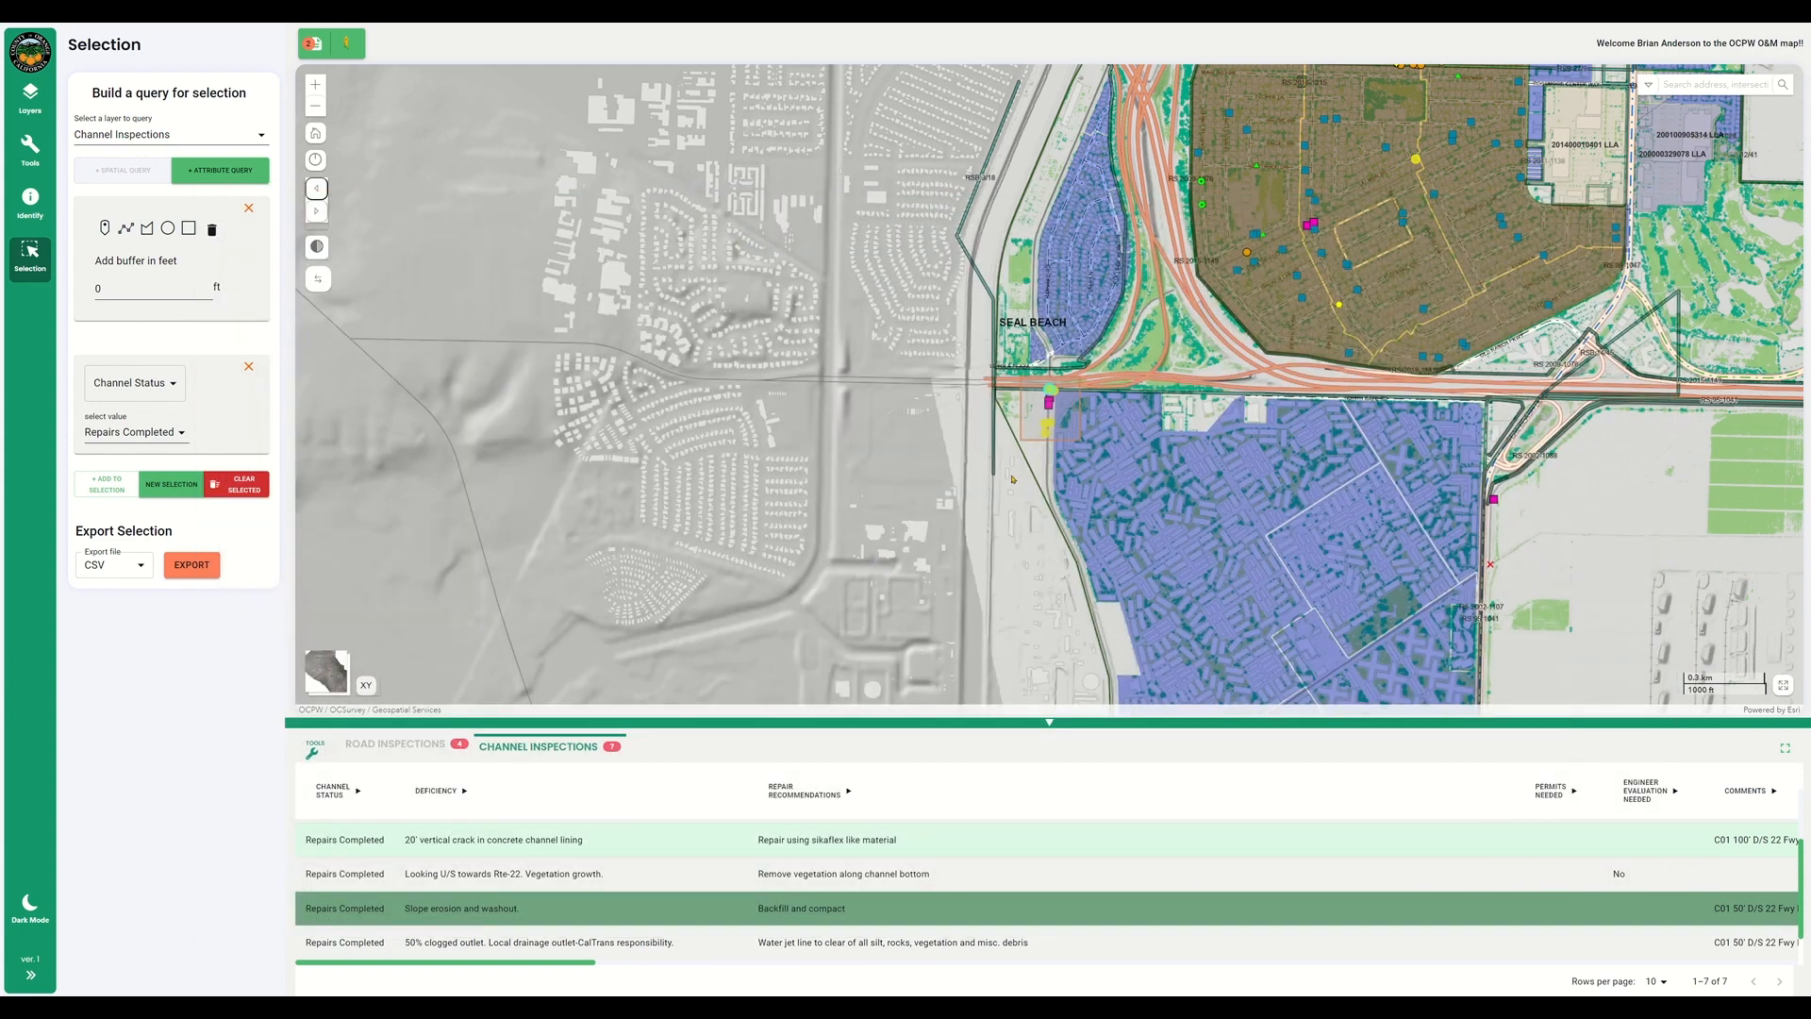
Clear the selected records and remove both the spatial query and the Channel Status condition from the query builder.
left_click(260, 488)
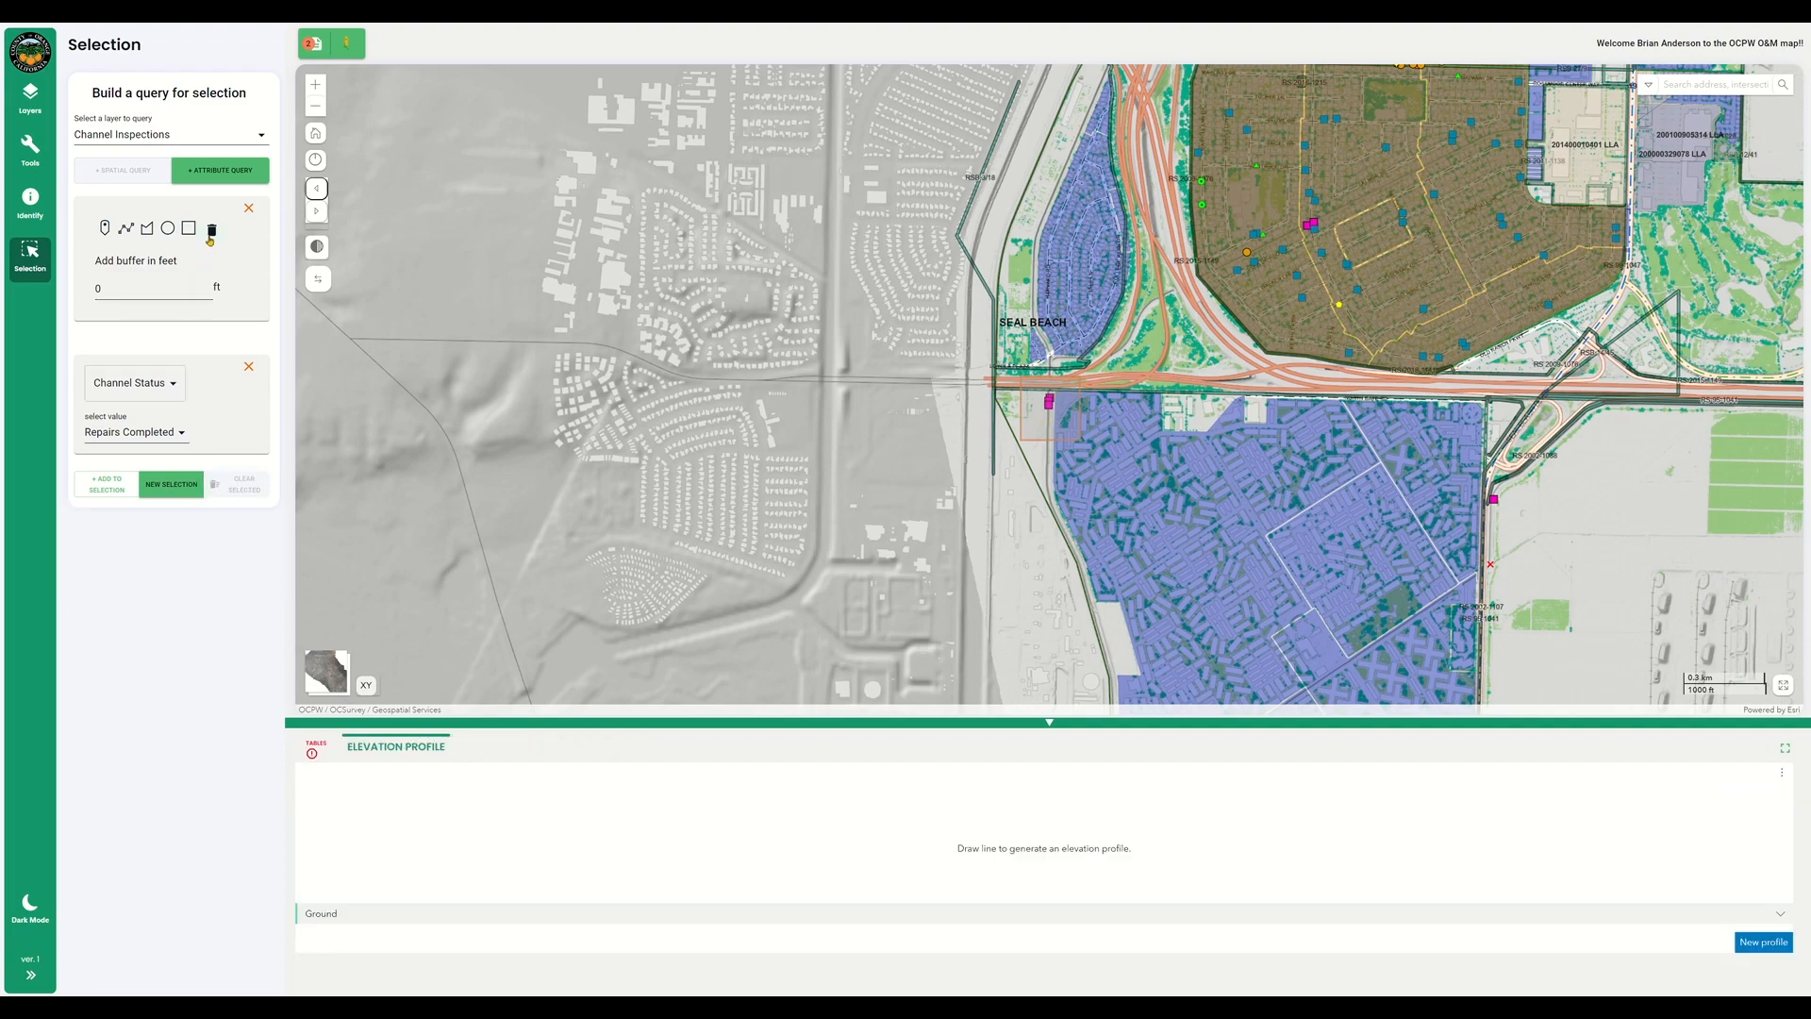
left_click(248, 208)
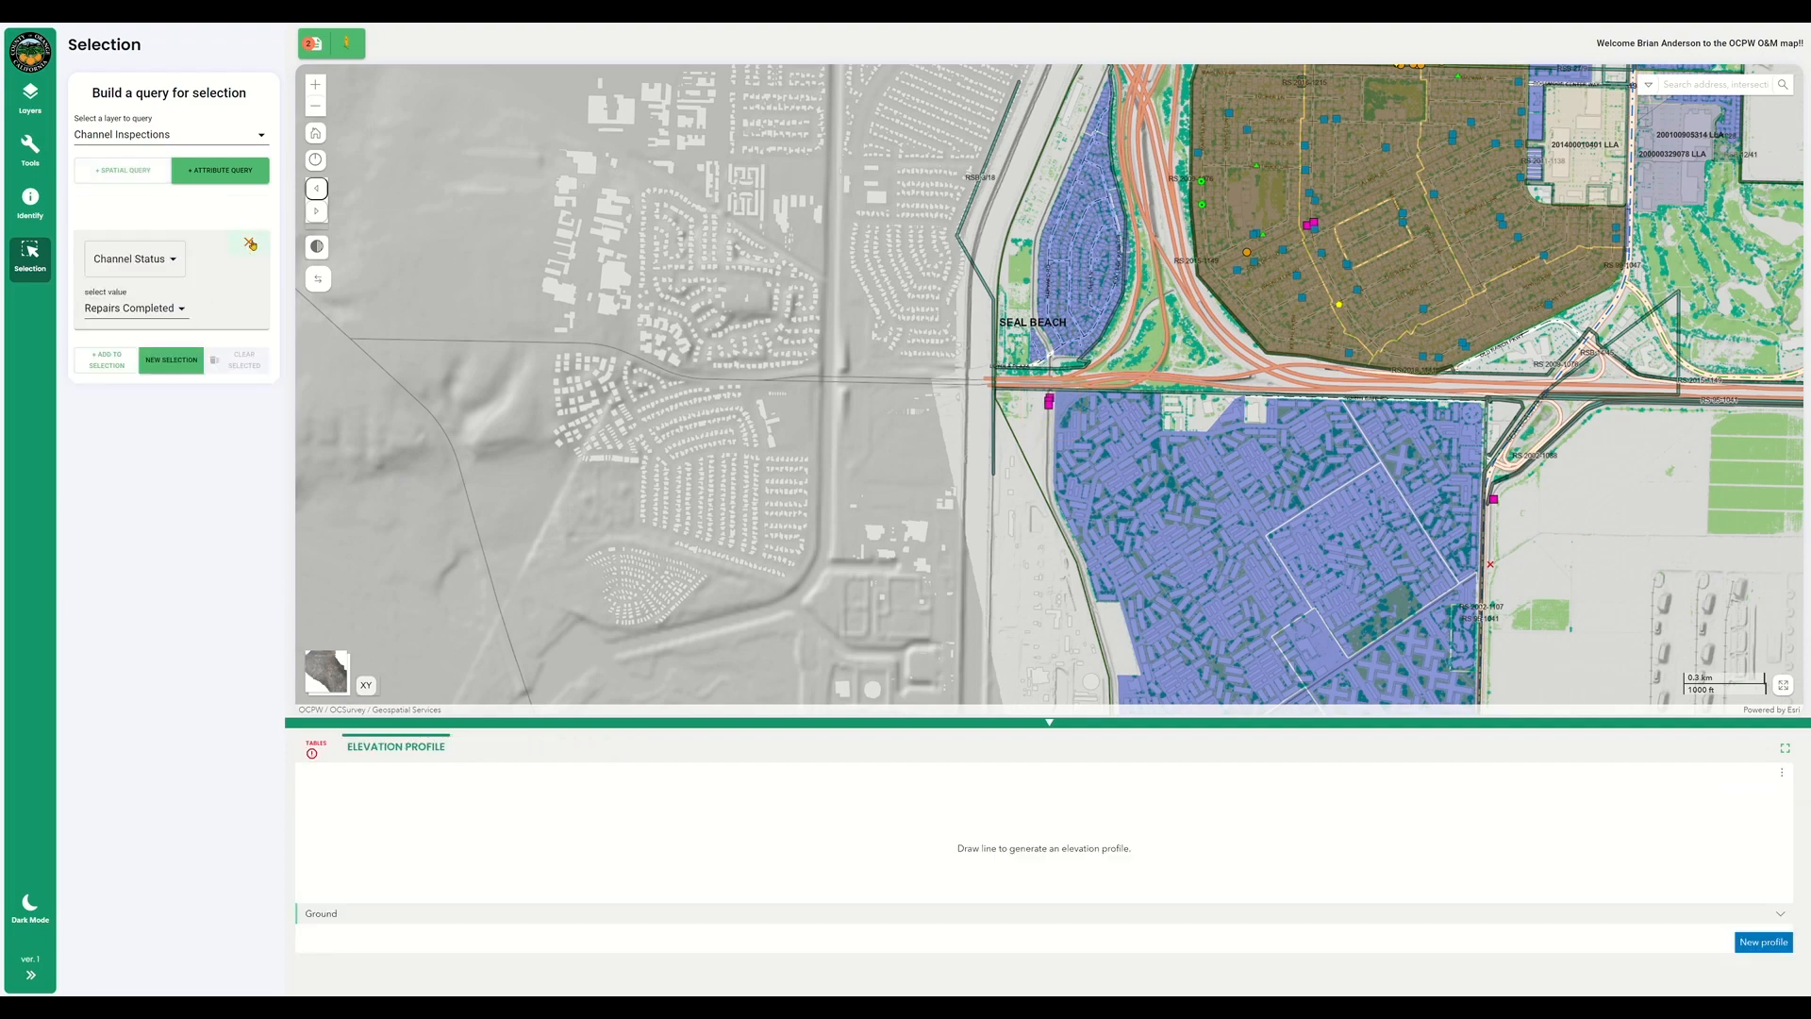
left_click(251, 243)
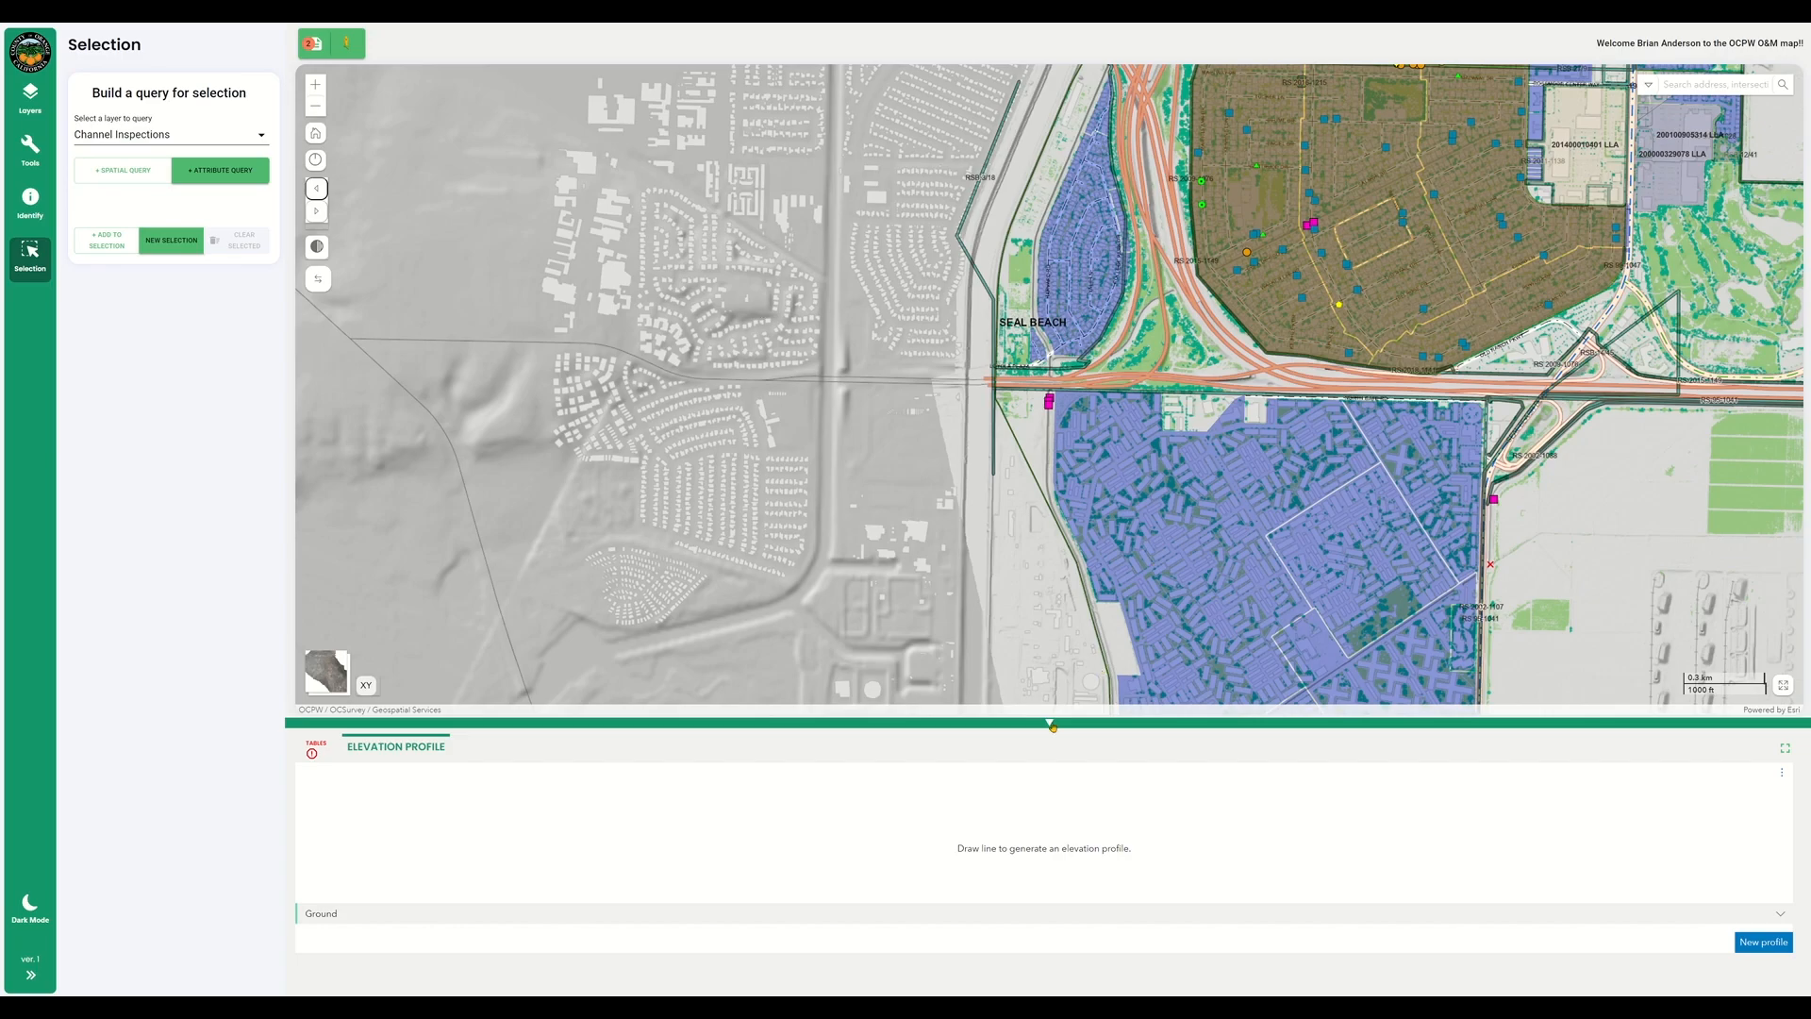